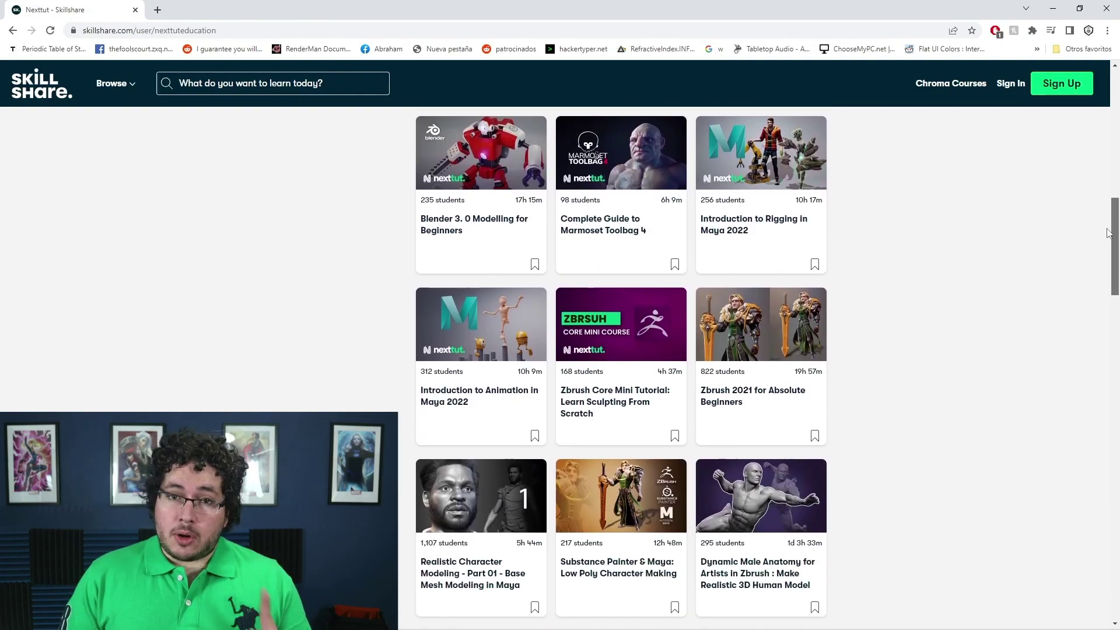
Browse the 3D modelling, sculpting and animation courses on the Nexttut Skillshare profile
scroll(1108, 233, "down", 3)
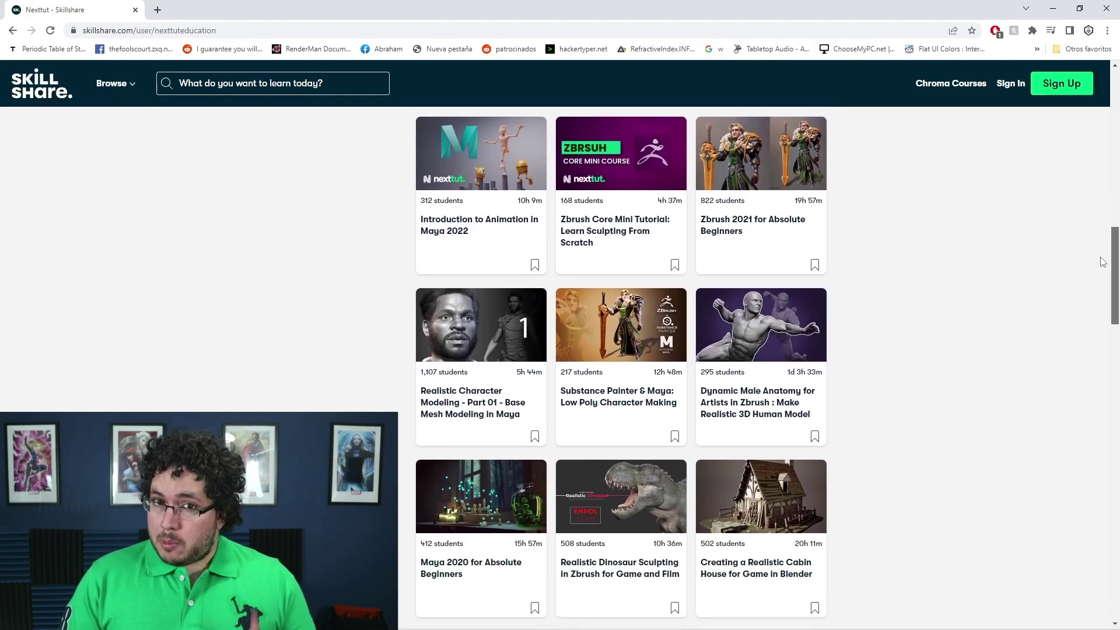
scroll(1102, 260, "down", 3)
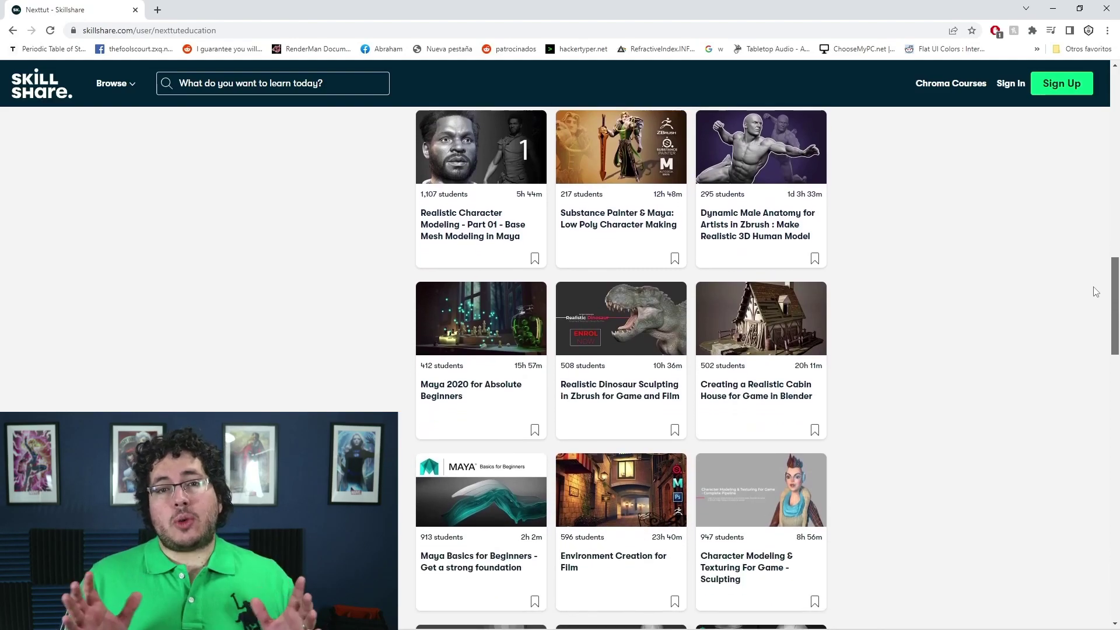
scroll(1095, 291, "down", 3)
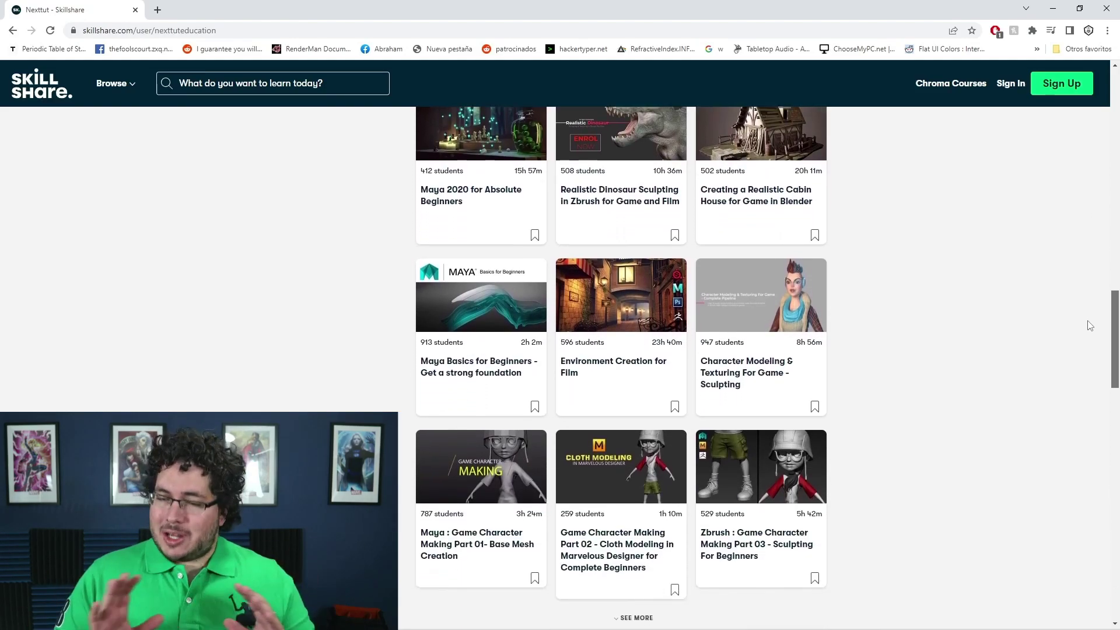
scroll(1088, 327, "down", 1)
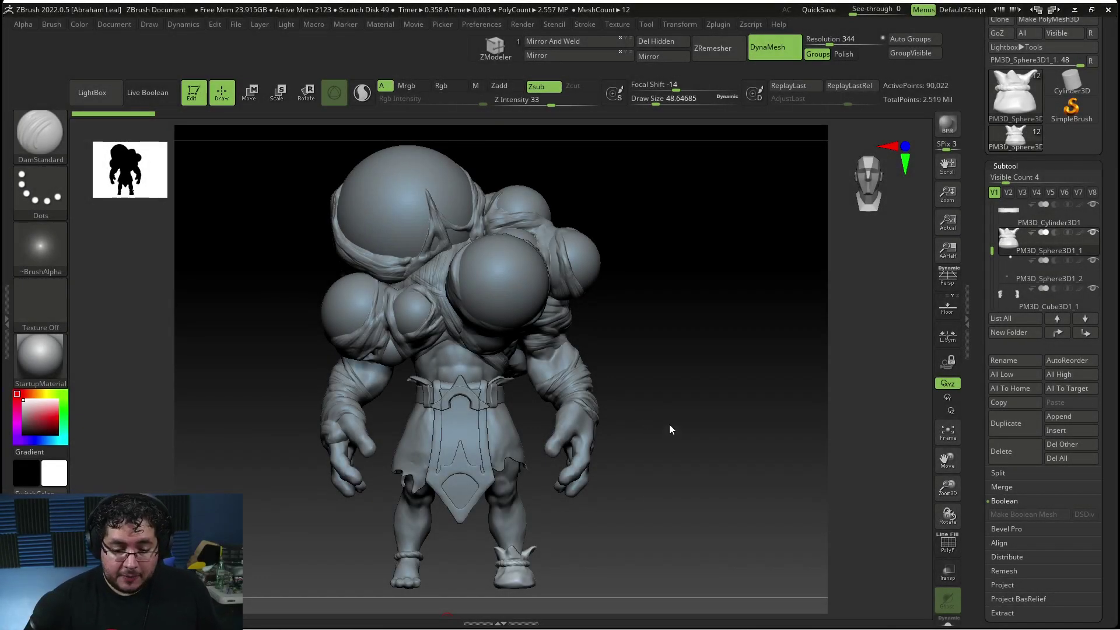
In ZBrush, activate the PM3D_Sphere3D2 webbing subtool on the creature's back and choose the ClayBuildup brush with a draw size of about 80
left_click_drag(688, 435, 691, 471)
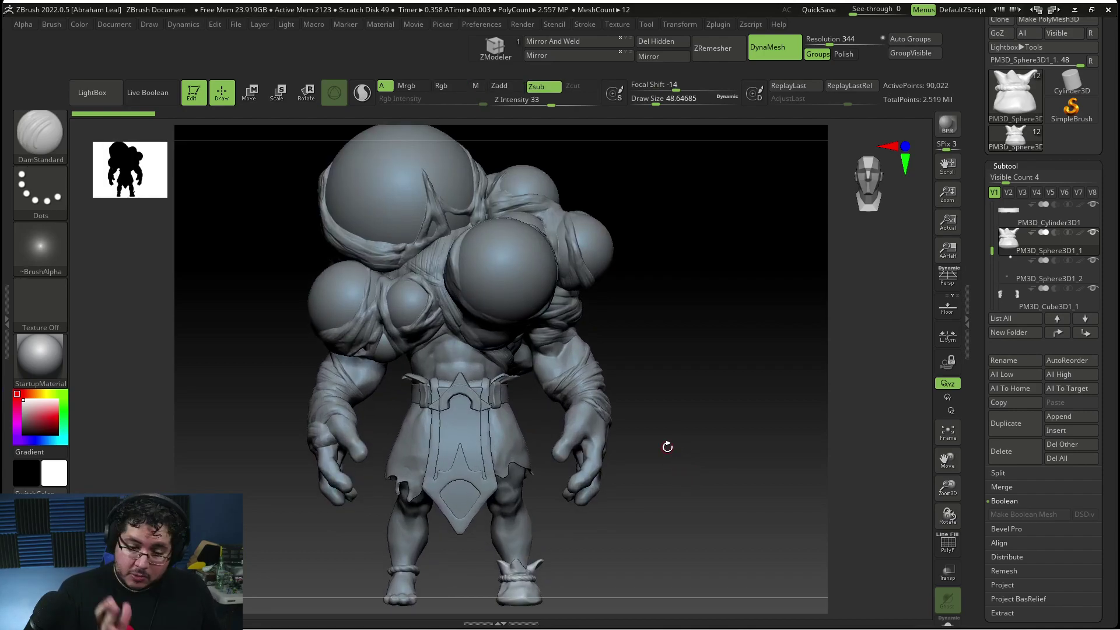
mouse_move(685, 251)
left_mouse_down()
mouse_move(692, 375)
mouse_move(717, 368)
mouse_move(728, 408)
mouse_move(698, 410)
mouse_move(702, 420)
mouse_move(725, 415)
mouse_move(722, 393)
mouse_move(727, 418)
mouse_move(710, 390)
mouse_move(694, 400)
mouse_move(710, 352)
mouse_move(775, 465)
mouse_move(765, 483)
mouse_move(730, 479)
mouse_move(776, 411)
mouse_move(772, 473)
mouse_move(828, 380)
mouse_move(782, 357)
mouse_move(755, 385)
mouse_move(568, 382)
left_mouse_up()
left_click(567, 382, "alt")
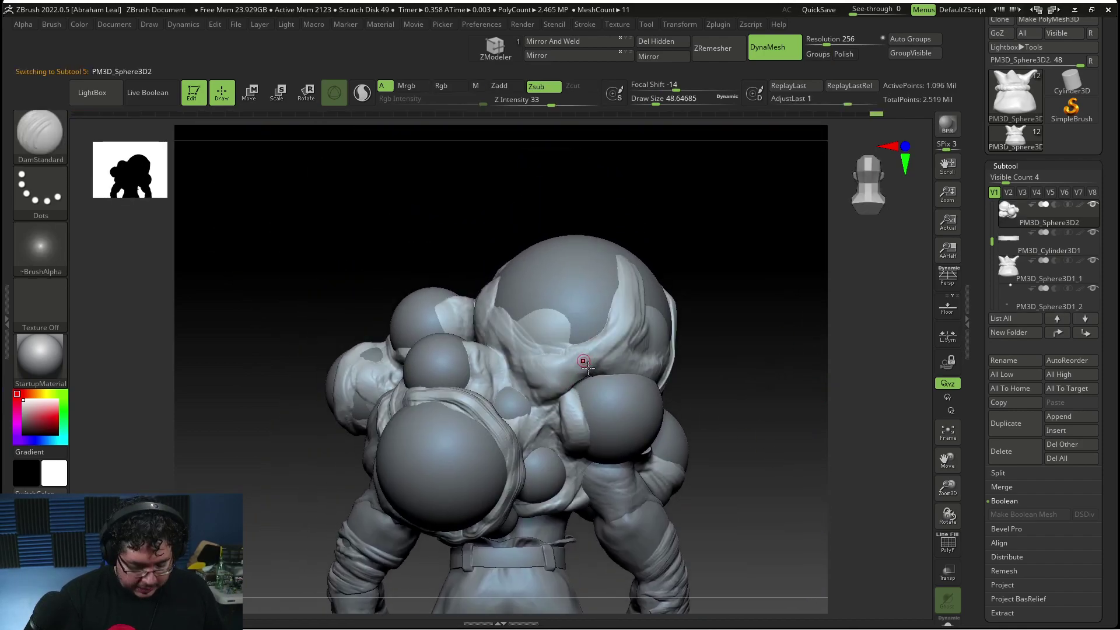
key("b")
key("c")
key("b")
key("space")
left_click(601, 344)
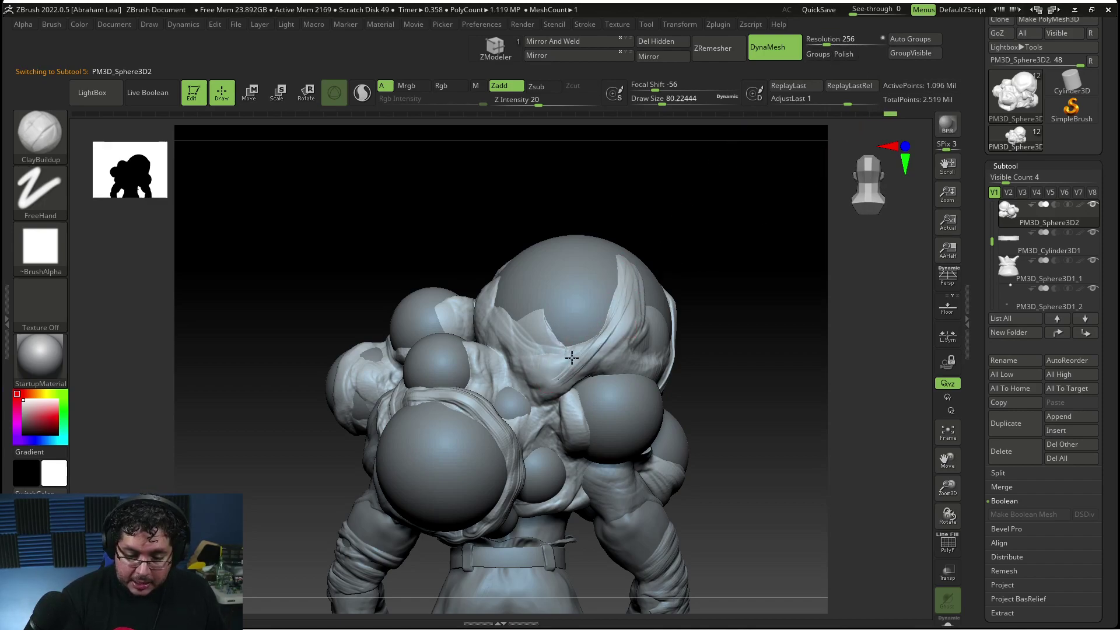
Build up web strands with ClayBuildup along the side and lower edge of the large sphere on the back
right_click_drag(602, 334, 628, 298)
left_click_drag(631, 295, 567, 399)
mouse_move(640, 275)
left_mouse_down()
mouse_move(576, 394)
mouse_move(612, 363)
left_mouse_up()
right_click_drag(671, 279, 735, 278)
left_click_drag(625, 298, 547, 397)
mouse_move(590, 350)
right_mouse_down()
mouse_move(727, 258)
mouse_move(540, 331)
right_mouse_up()
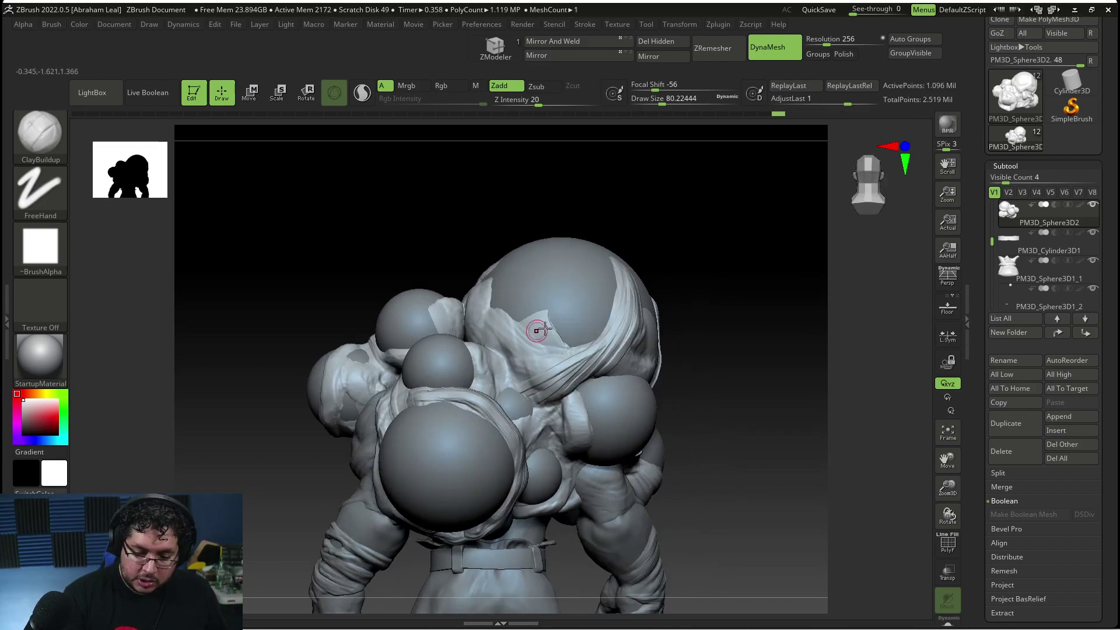
mouse_move(535, 316)
left_mouse_down()
mouse_move(552, 374)
mouse_move(567, 348)
mouse_move(518, 315)
left_mouse_up()
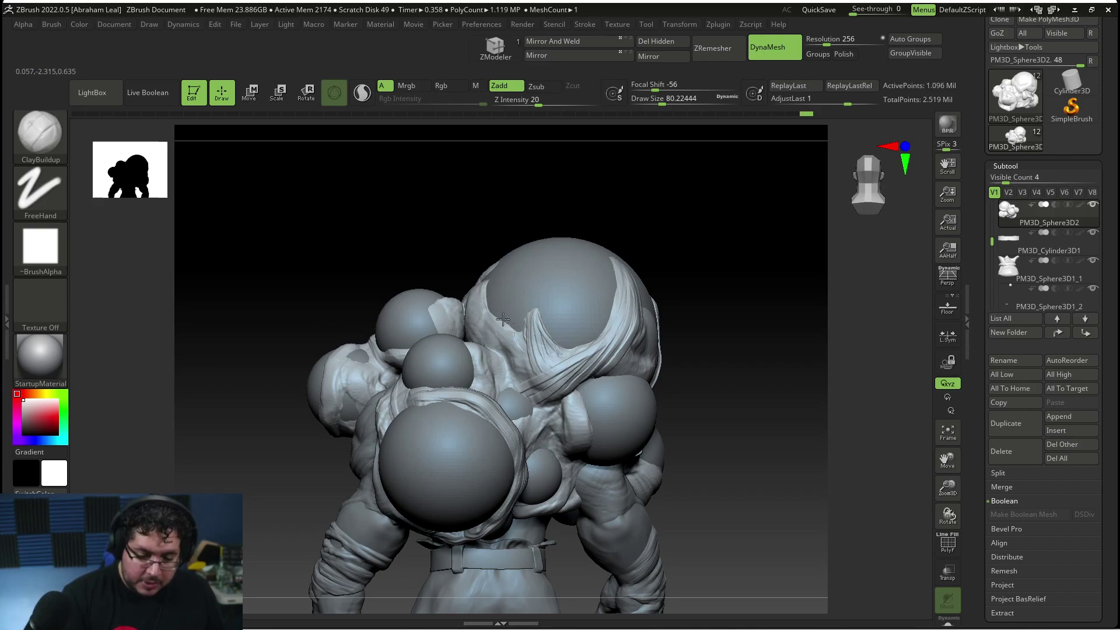
mouse_move(524, 357)
left_mouse_down()
mouse_move(484, 328)
mouse_move(521, 371)
left_mouse_up()
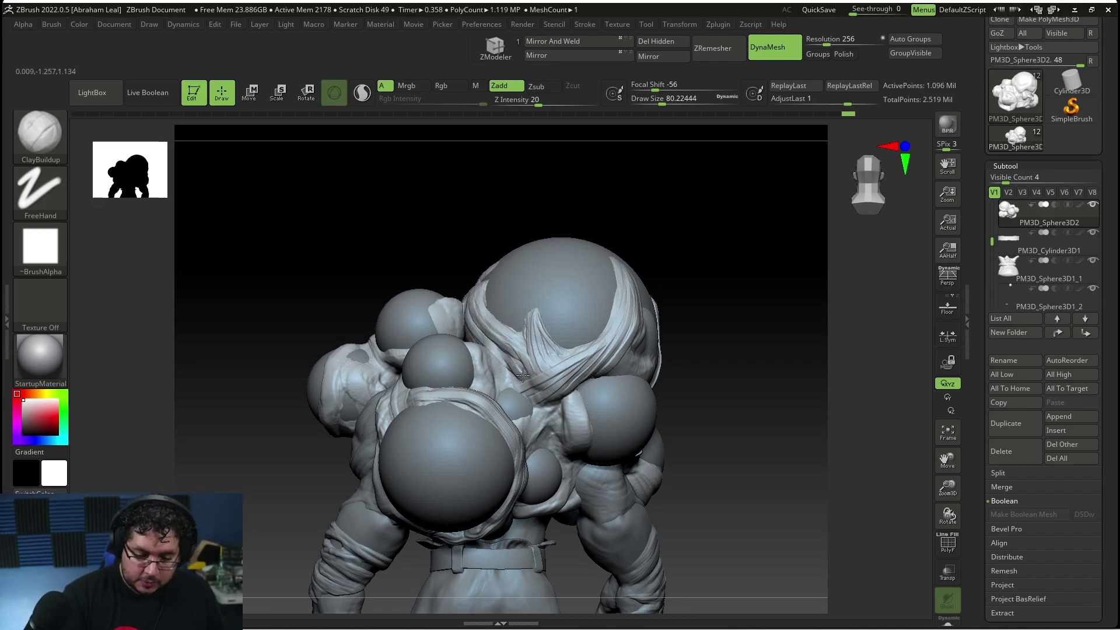
Sculpt stringy web folds across the mid-back, around the small spheres and beside the medium sphere below the largest one
left_click_drag(719, 399, 707, 347)
left_click_drag(573, 409, 568, 395)
left_click_drag(697, 295, 726, 298)
left_click_drag(547, 405, 567, 455)
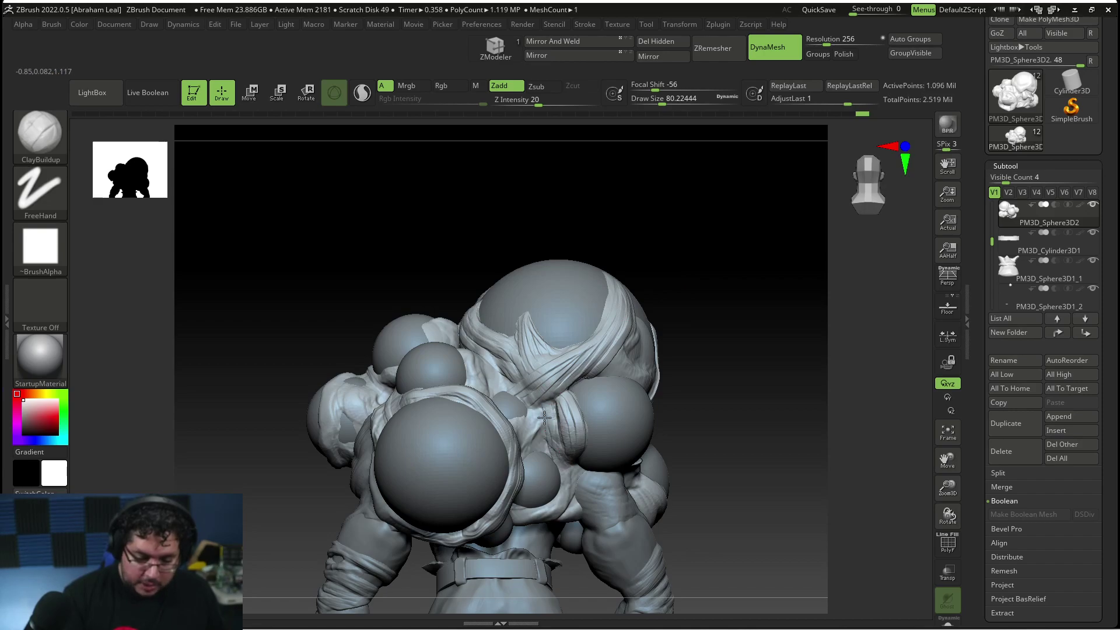
left_click_drag(728, 371, 543, 458)
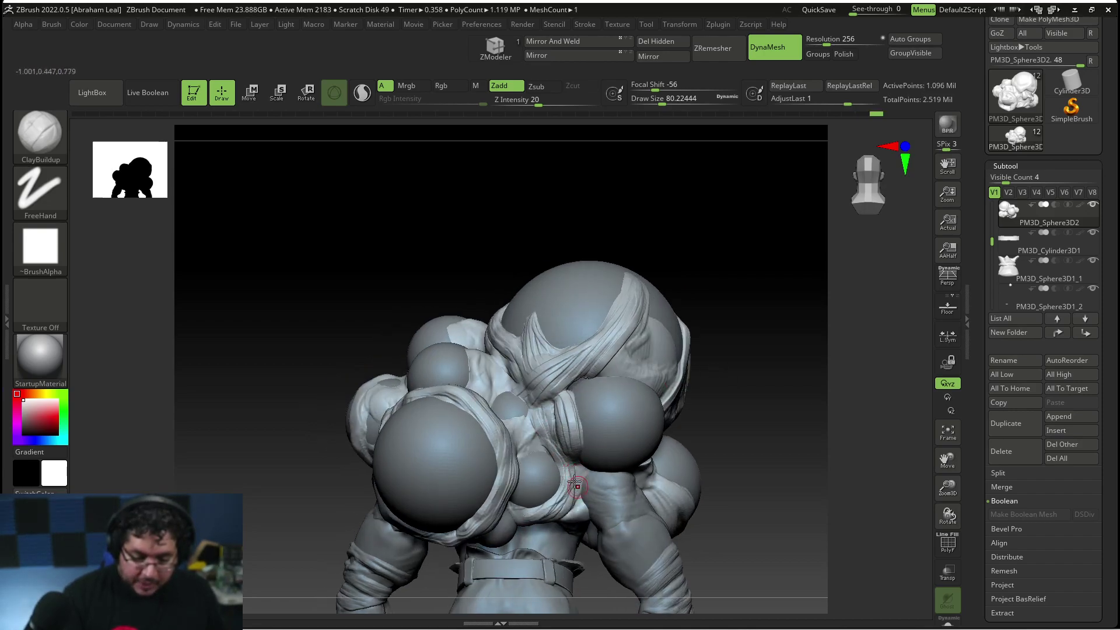
left_click_drag(571, 479, 567, 497)
left_click_drag(736, 442, 708, 417)
left_click_drag(571, 458, 574, 461)
mouse_move(574, 461)
right_mouse_down()
mouse_move(729, 509)
mouse_move(557, 402)
right_mouse_up()
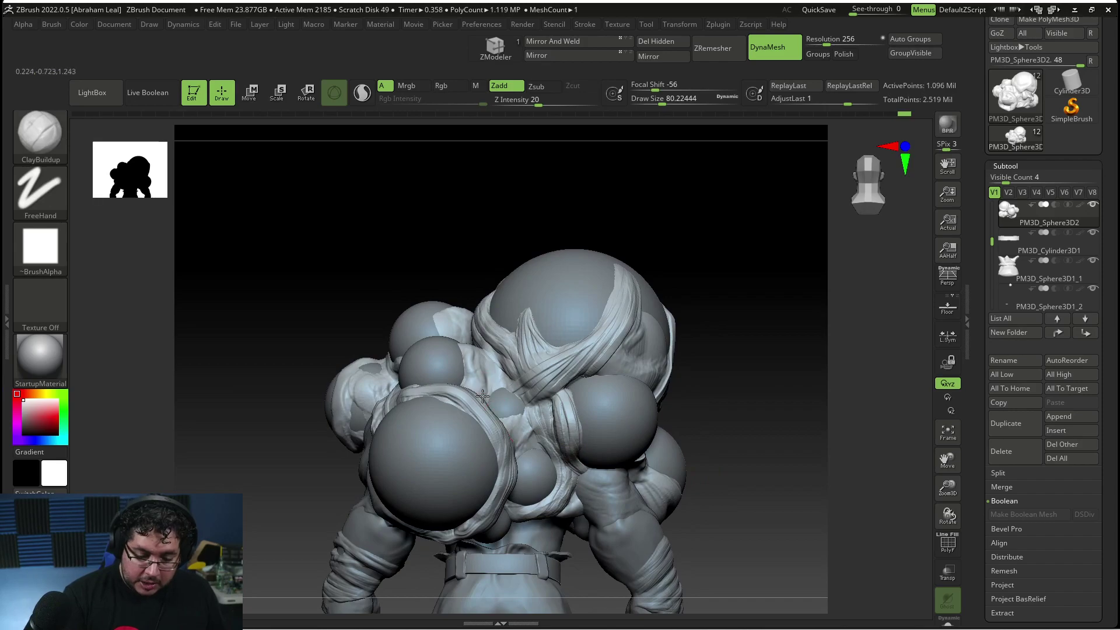
Build up the webbing around the small upper-back spheres and the cluster over the opposite shoulder
left_click_drag(479, 396, 484, 395)
mouse_move(484, 394)
right_mouse_down()
mouse_move(483, 265)
mouse_move(499, 414)
right_mouse_up()
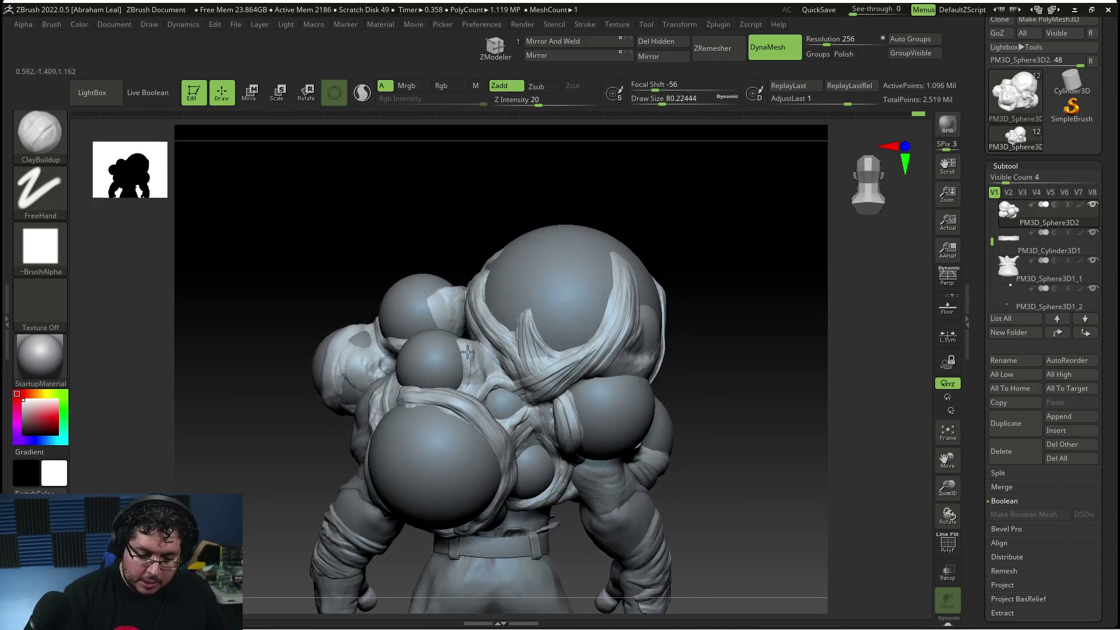
right_click_drag(486, 220, 473, 343)
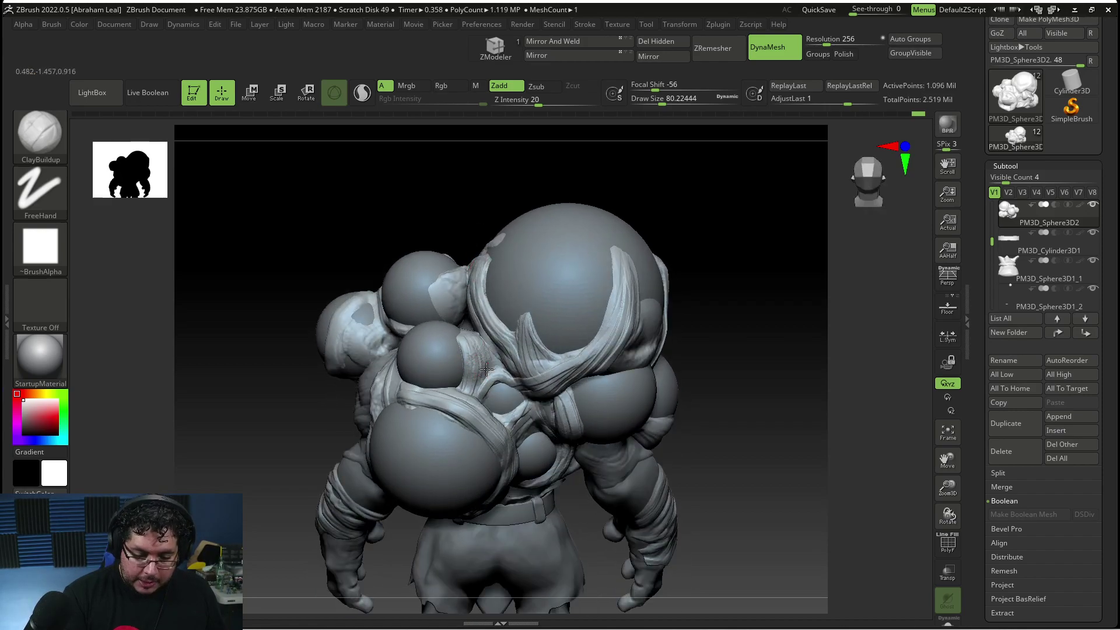
left_click_drag(430, 325, 443, 293)
right_click_drag(462, 248, 387, 256)
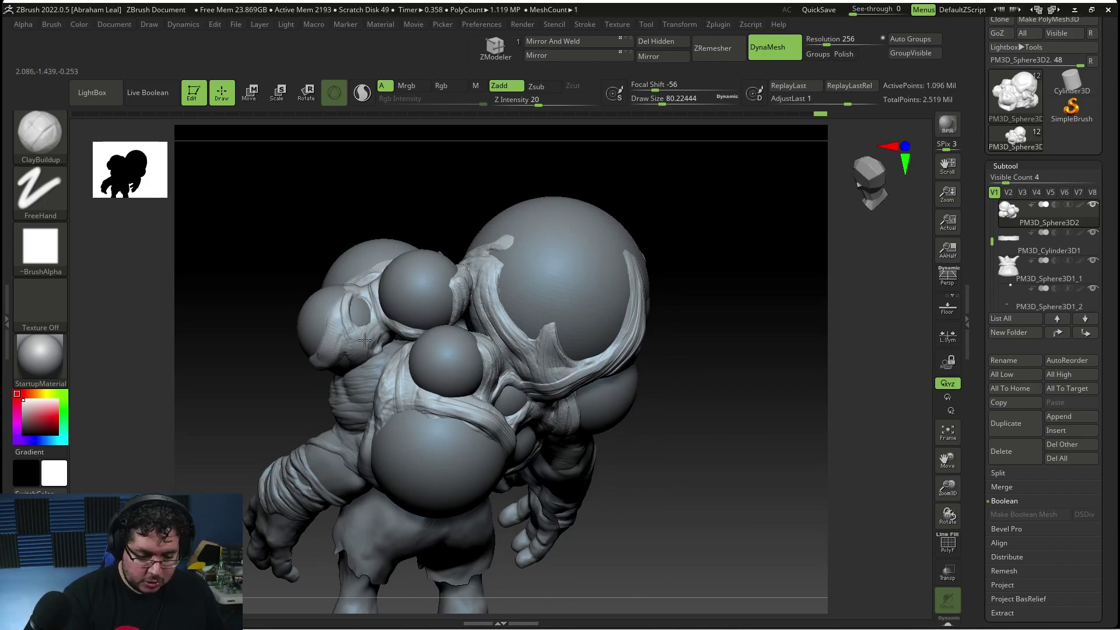
right_click_drag(318, 285, 342, 325)
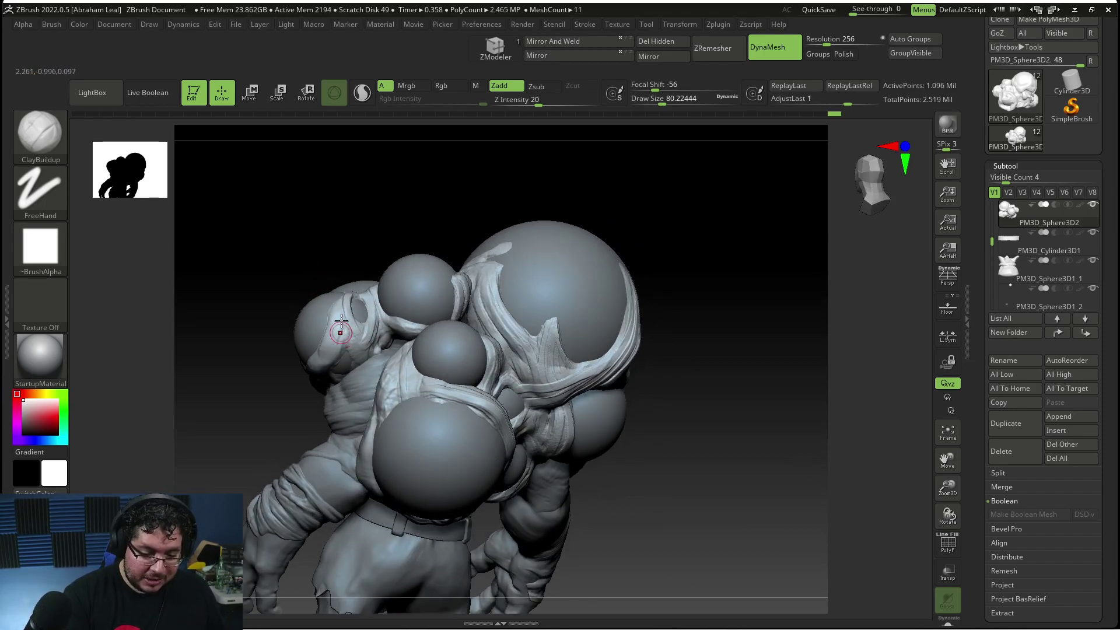
Add web strands between the shoulder spheres behind the large chest sphere, working from the front
right_click_drag(271, 400, 589, 506)
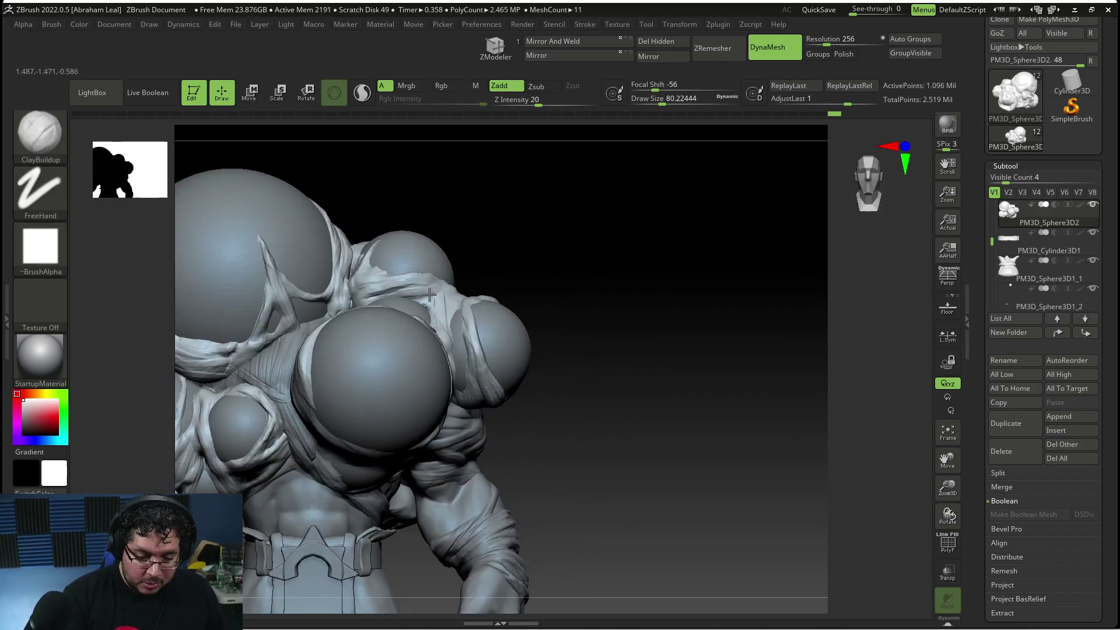
right_click_drag(446, 349, 416, 341)
left_click_drag(428, 341, 423, 314)
mouse_move(437, 321)
right_mouse_down("shift")
mouse_move(578, 340)
mouse_move(570, 431)
mouse_move(665, 421)
right_mouse_up("shift")
mouse_move(665, 421)
right_mouse_down("ctrl")
mouse_move(635, 457)
mouse_move(658, 448)
right_mouse_up("ctrl")
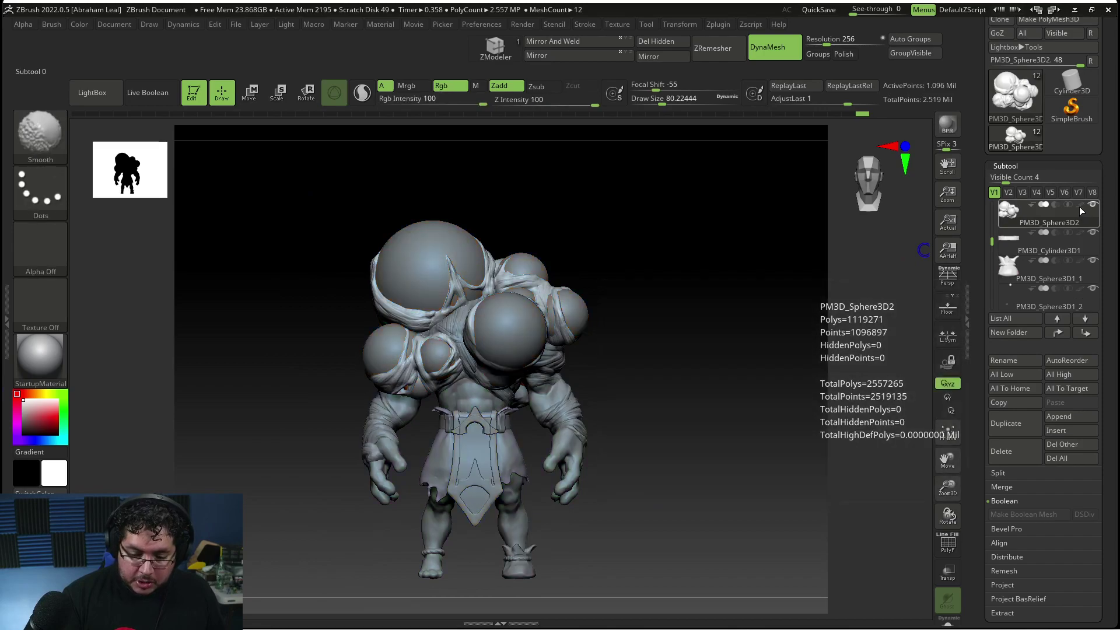
Activate the InfectedCitizen_v6 body subtool, then make the webs subtool active
mouse_move(653, 451)
right_mouse_down("ctrl")
mouse_move(657, 440)
mouse_move(644, 471)
right_mouse_up("ctrl")
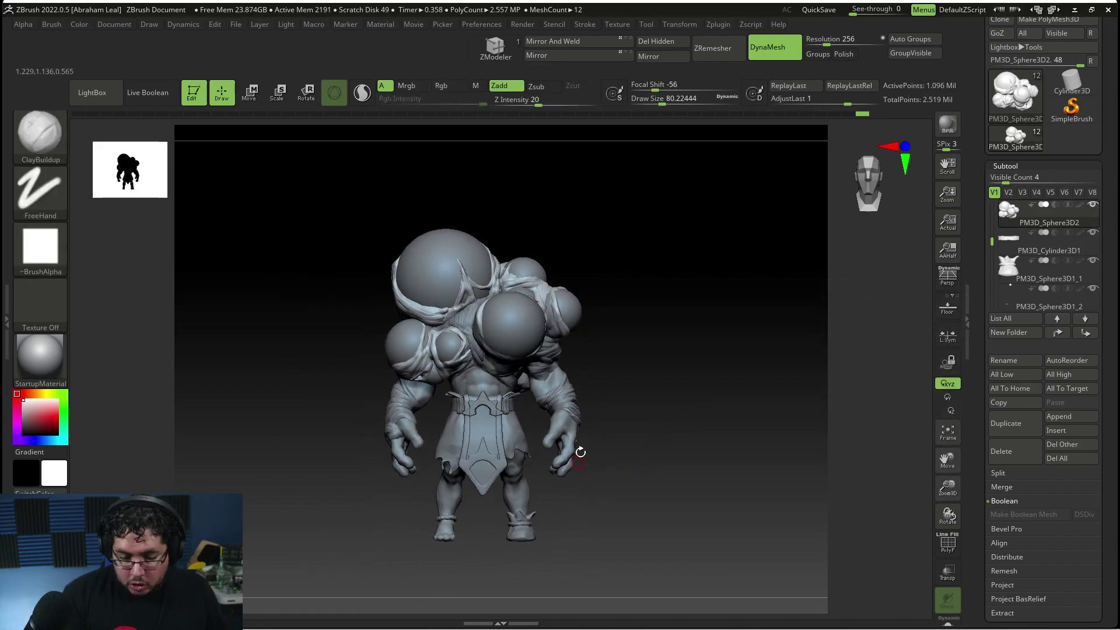
left_click(575, 454, "alt")
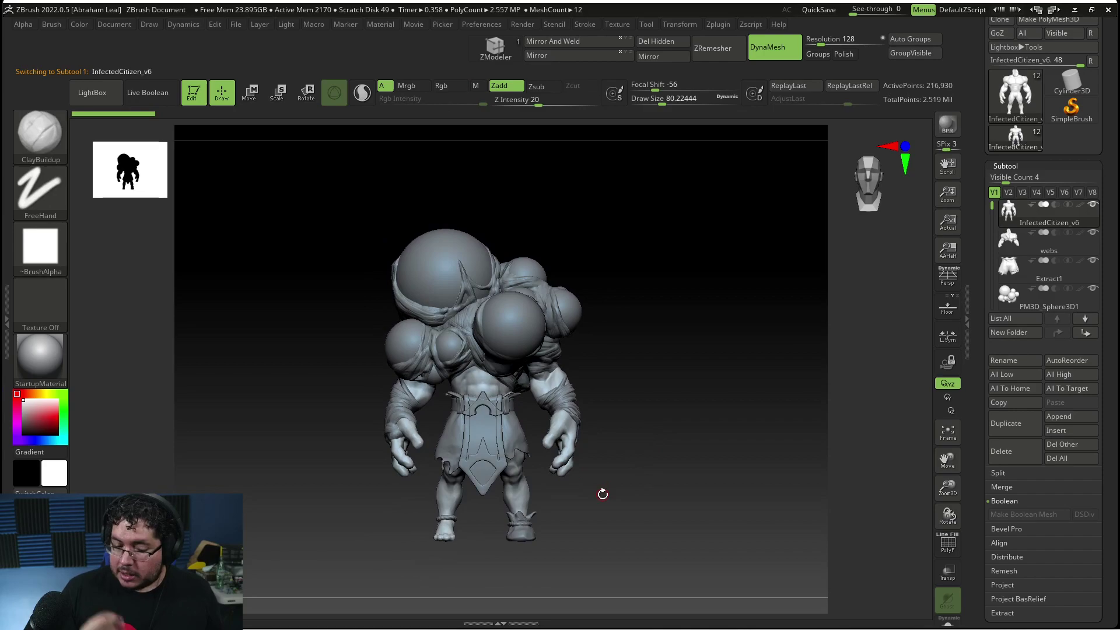
right_click_drag(636, 452, 688, 453, "ctrl")
left_click(626, 398, "alt")
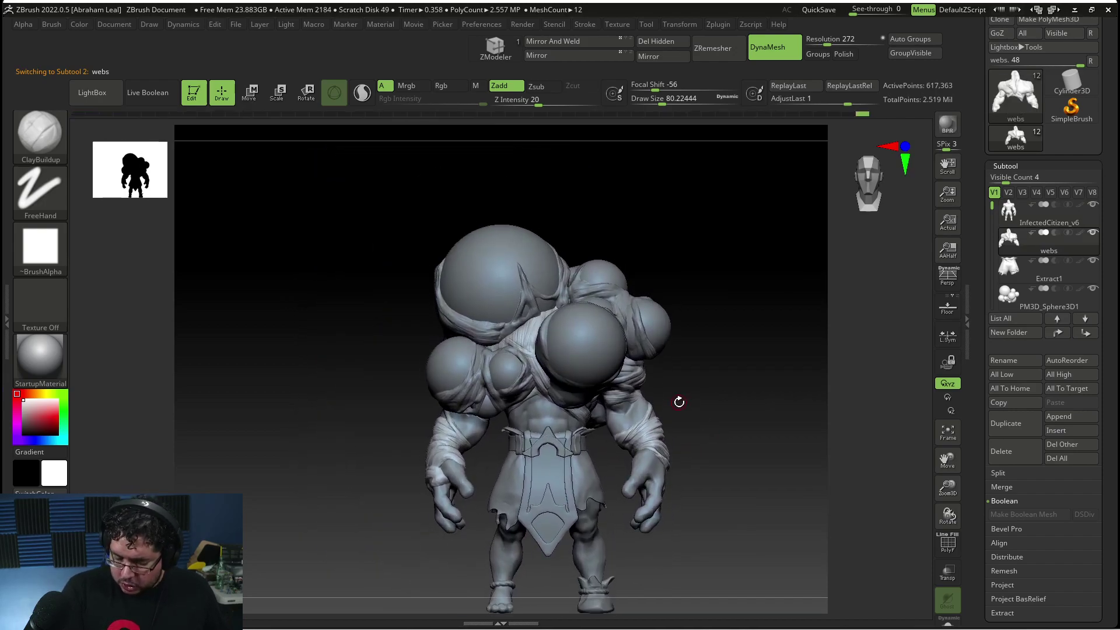
Examine the whole creature's silhouette and proportions from several distances and angles
right_click_drag(731, 448, 734, 380, "ctrl")
right_click_drag(687, 449, 711, 466)
right_click_drag(711, 466, 682, 423, "ctrl")
mouse_move(683, 422)
right_mouse_down("ctrl")
mouse_move(698, 460)
mouse_move(682, 440)
right_mouse_up("ctrl")
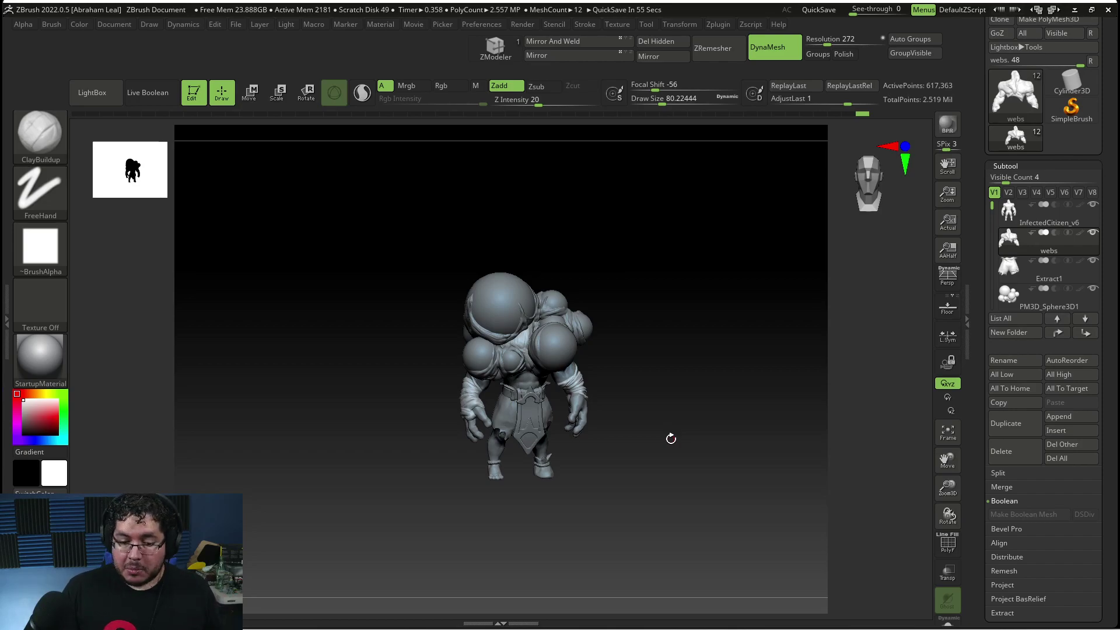
mouse_move(671, 439)
right_mouse_down()
mouse_move(652, 409)
mouse_move(668, 408)
mouse_move(650, 445)
mouse_move(667, 453)
mouse_move(628, 405)
mouse_move(665, 450)
mouse_move(649, 397)
mouse_move(640, 422)
mouse_move(671, 431)
mouse_move(657, 424)
right_mouse_up()
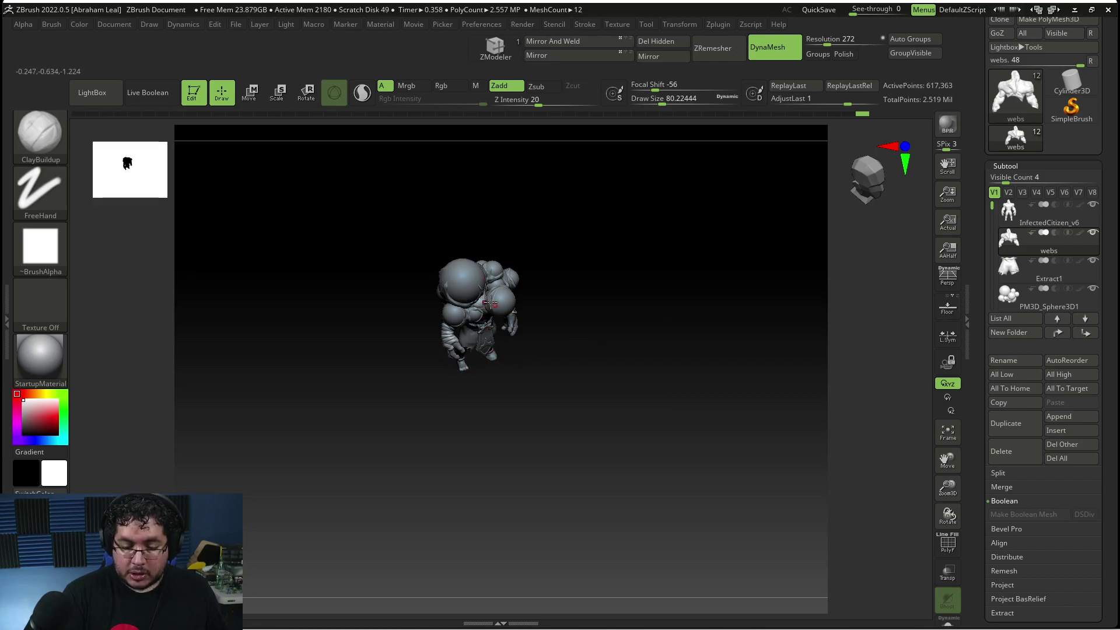
mouse_move(581, 400)
right_mouse_down("ctrl")
mouse_move(595, 452)
mouse_move(595, 400)
mouse_move(584, 440)
mouse_move(612, 426)
mouse_move(652, 461)
mouse_move(649, 400)
mouse_move(778, 415)
mouse_move(795, 459)
mouse_move(784, 471)
right_mouse_up("ctrl")
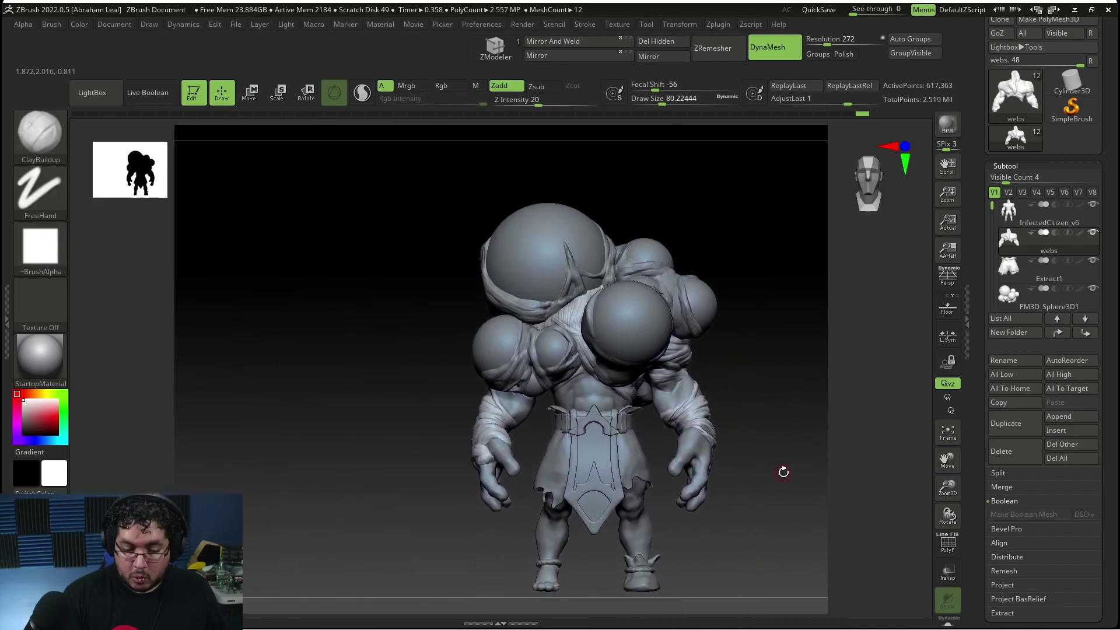
mouse_move(833, 328)
right_mouse_down()
mouse_move(779, 467)
mouse_move(765, 467)
mouse_move(790, 505)
mouse_move(779, 470)
mouse_move(725, 430)
mouse_move(753, 477)
mouse_move(750, 463)
mouse_move(778, 457)
mouse_move(736, 458)
mouse_move(768, 455)
mouse_move(747, 427)
right_mouse_up()
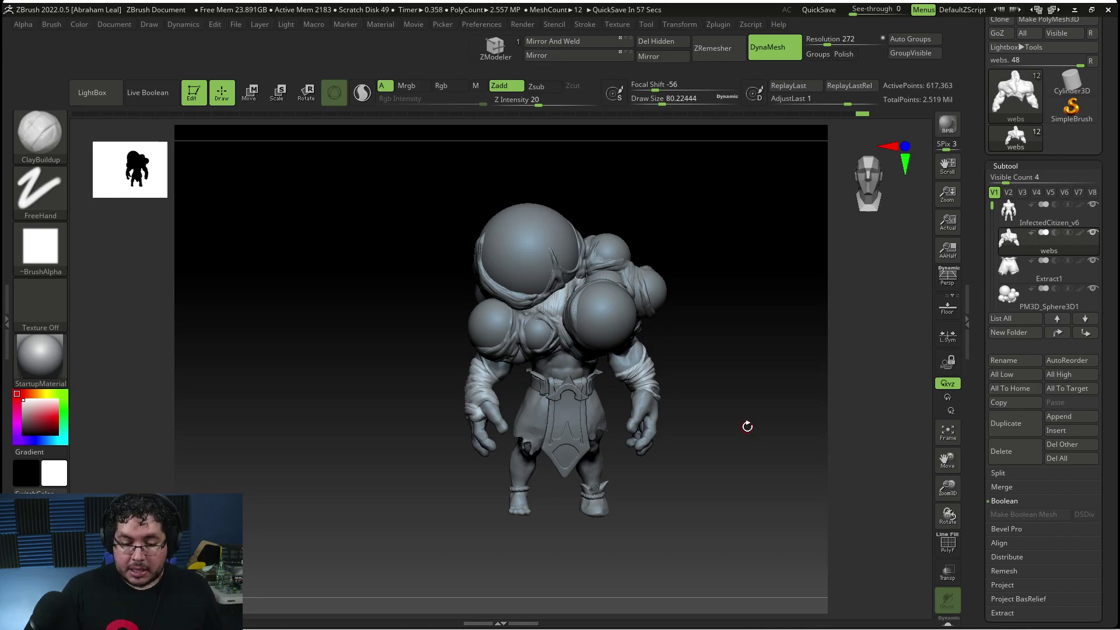
right_click_drag(695, 382, 690, 405)
right_click_drag(750, 375, 740, 378, "alt")
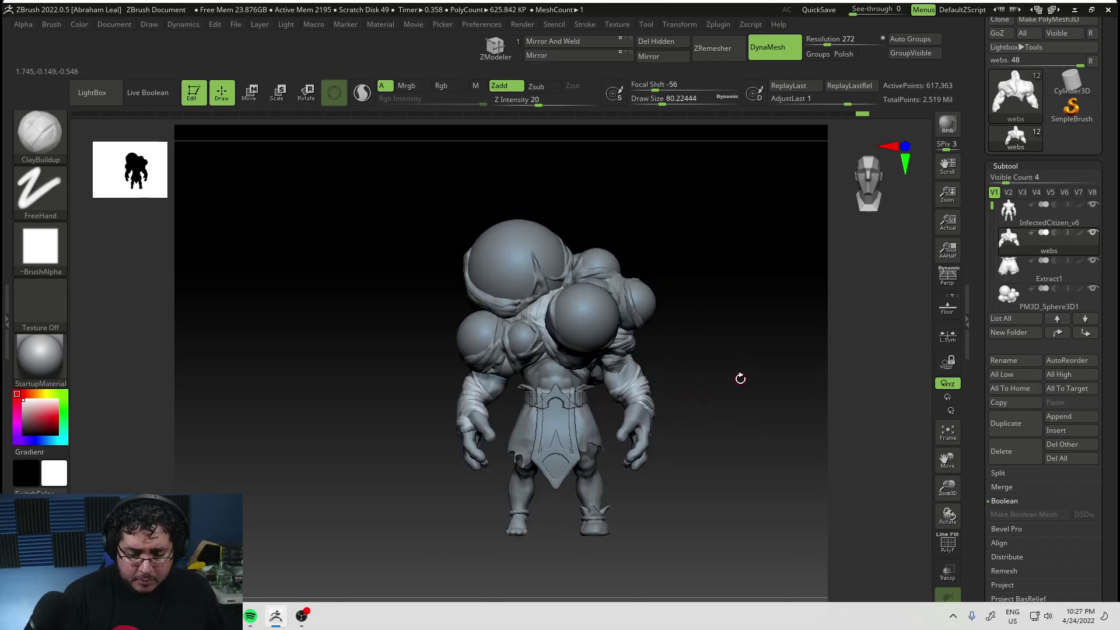
Open the infested citizen concept image from the desktop and examine the webbing, spheres and horns on the upper body
left_click(1074, 10)
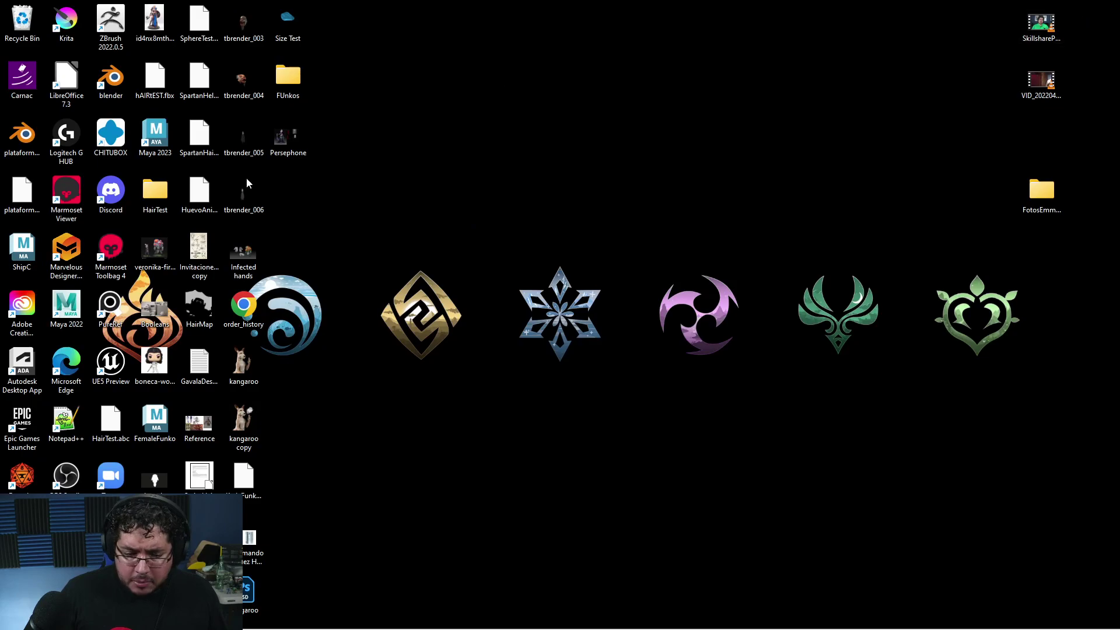
double_click(155, 248)
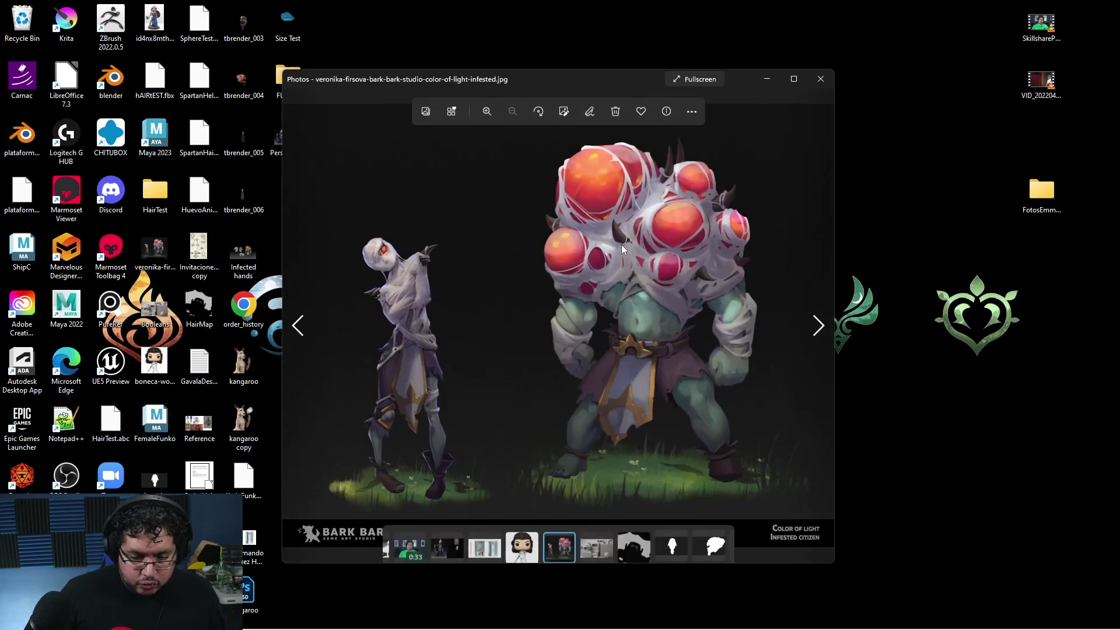
scroll(620, 253, "up", 5)
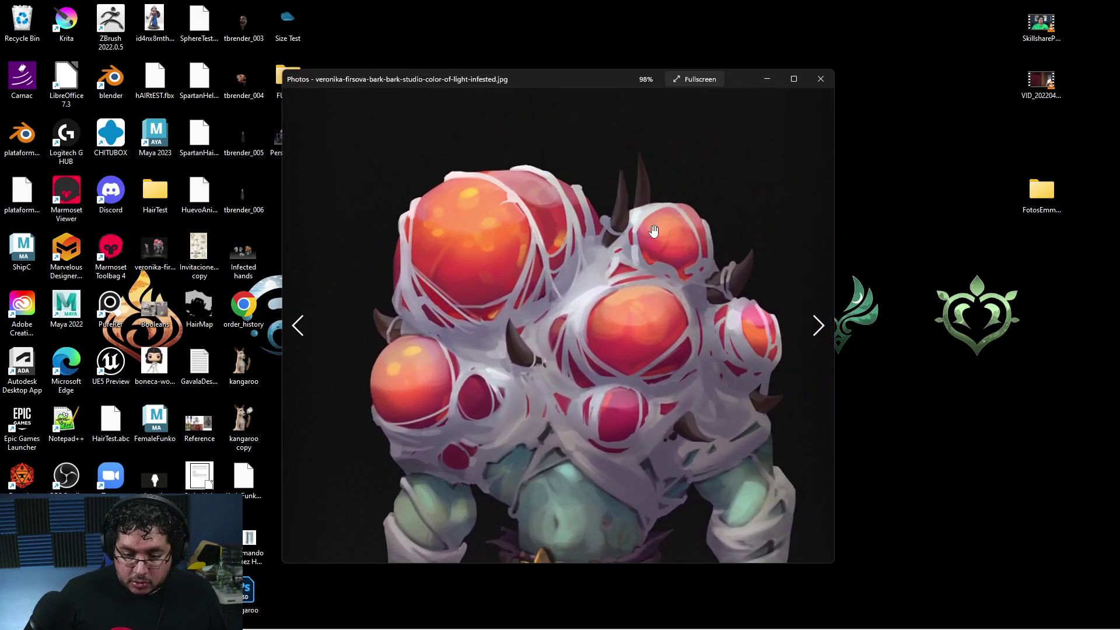
left_click_drag(677, 448, 642, 465)
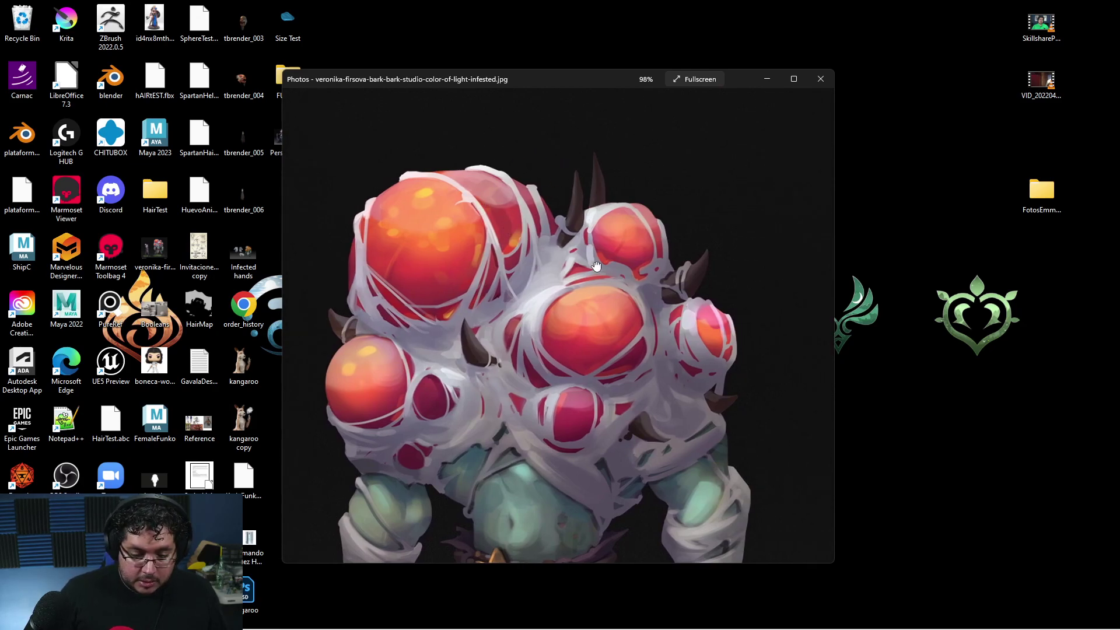
left_click_drag(596, 266, 543, 215)
scroll(622, 166, "down", 2)
Reopen the infested citizen concept image and move its window onto the other monitor
left_click_drag(577, 85, 452, 97)
left_click(693, 85)
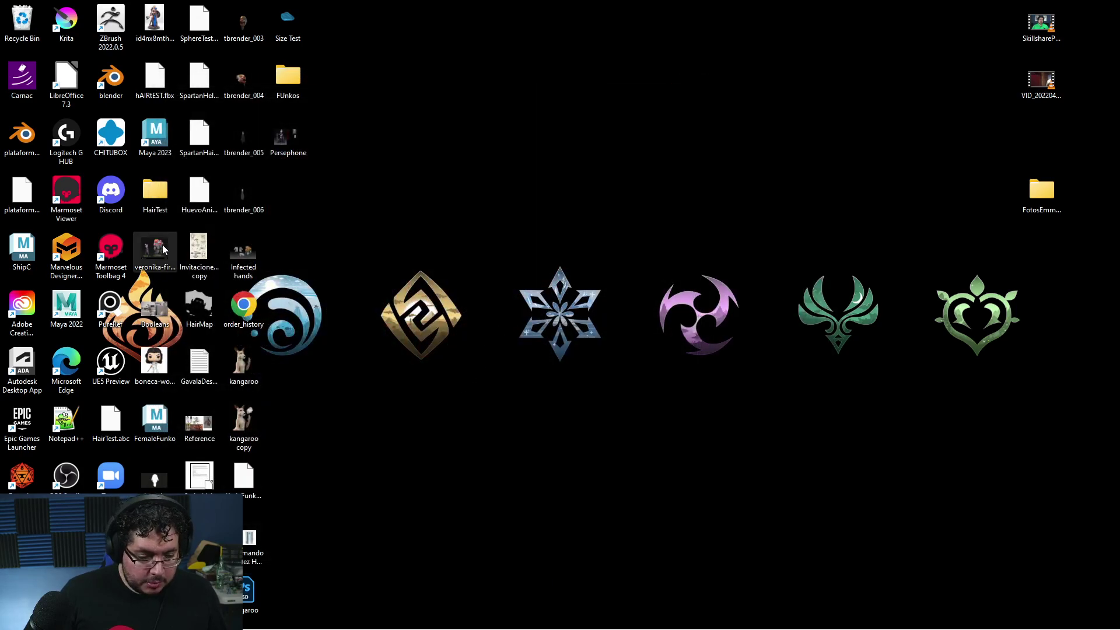
double_click(163, 249)
left_click_drag(414, 96, 1119, 204)
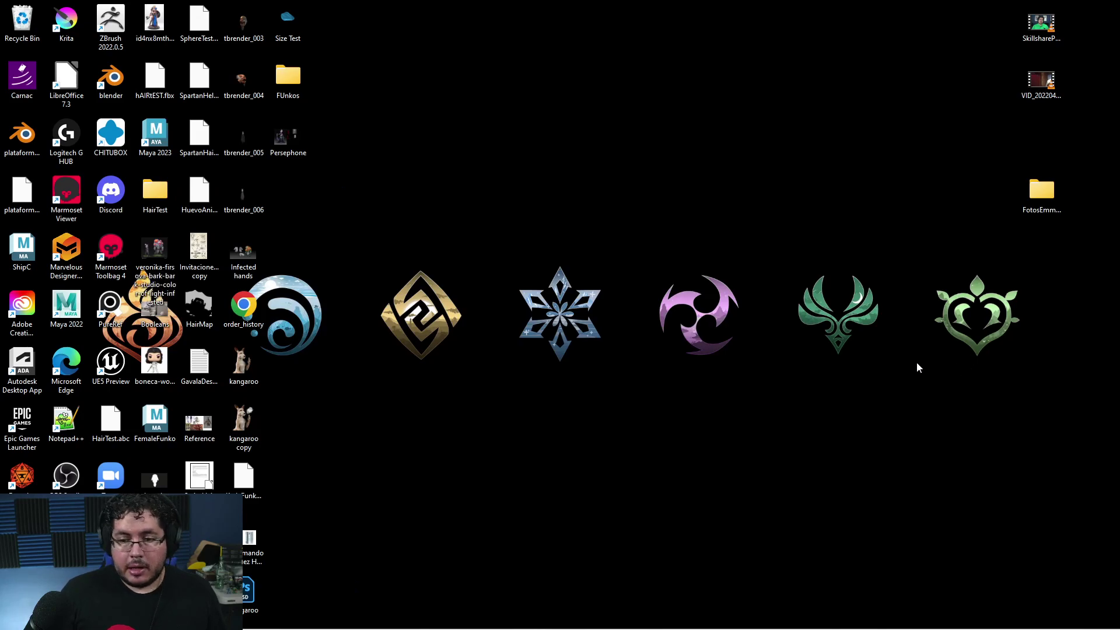
Return to ZBrush and switch the active tool to Cylinder3D
key("super+Tab")
left_click(760, 240)
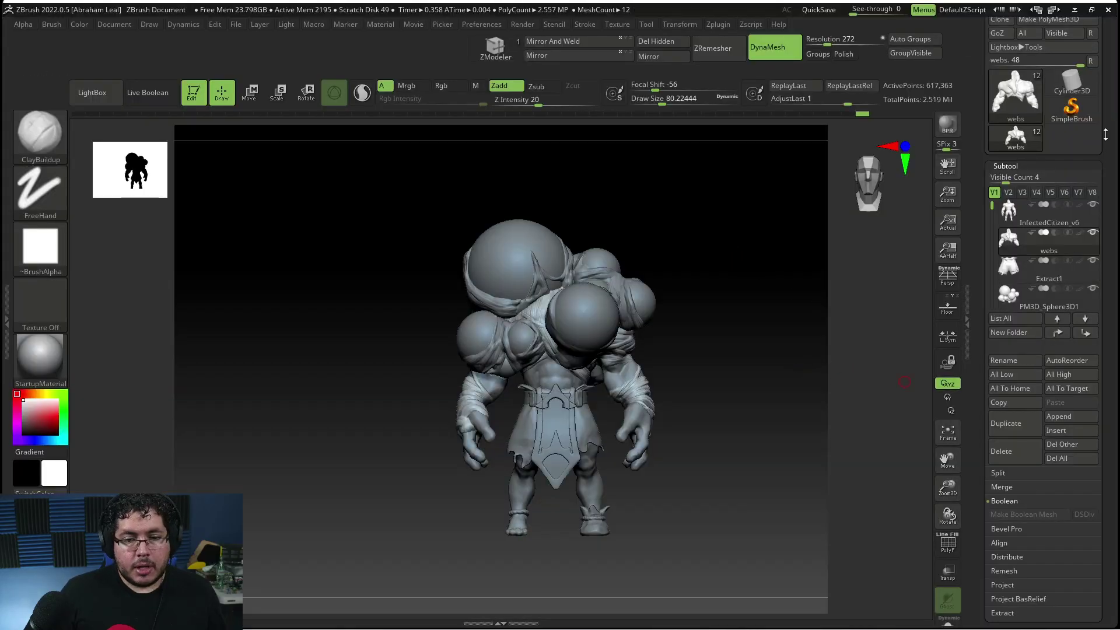
left_click(1076, 82)
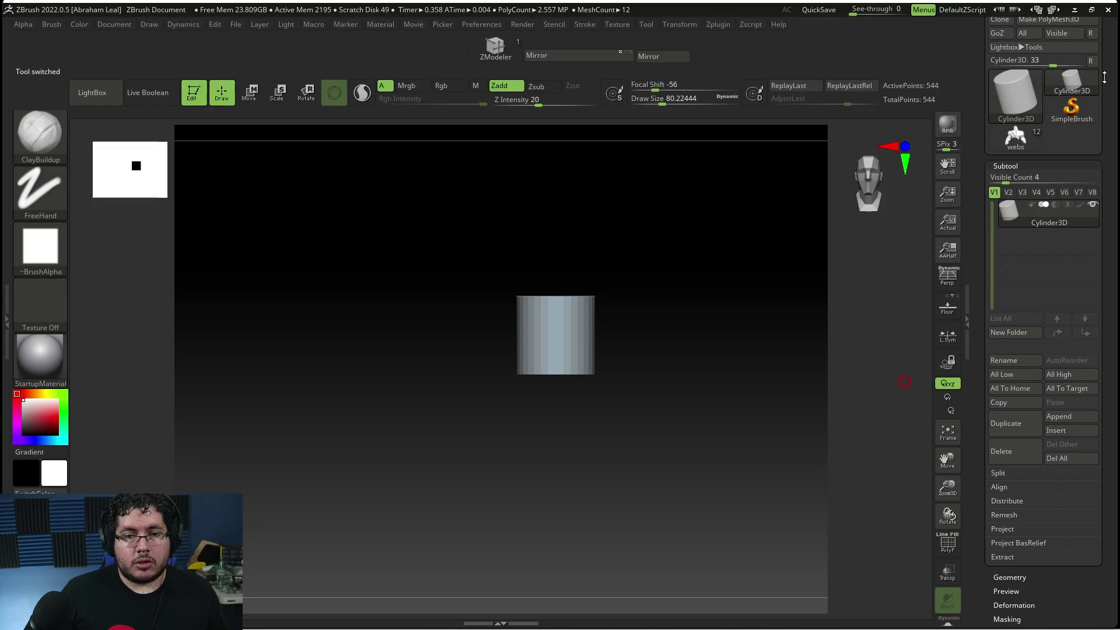
Convert the cylinder to a PolyMesh3D and stretch it vertically into a taller column
left_click(1069, 99)
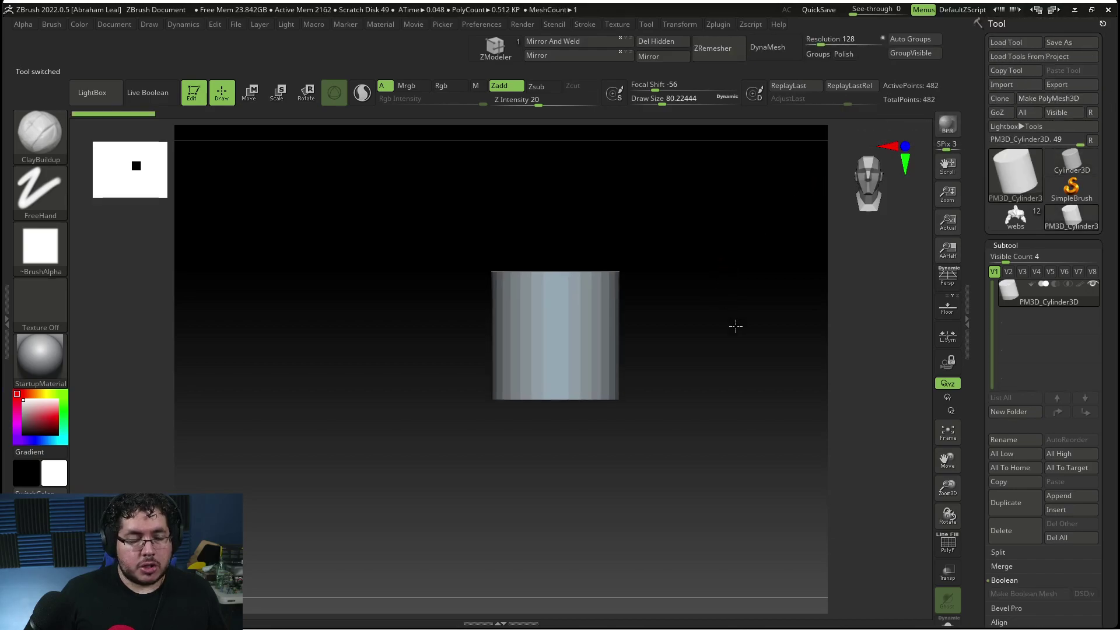
key("r")
left_click_drag(688, 324, 691, 295, "alt")
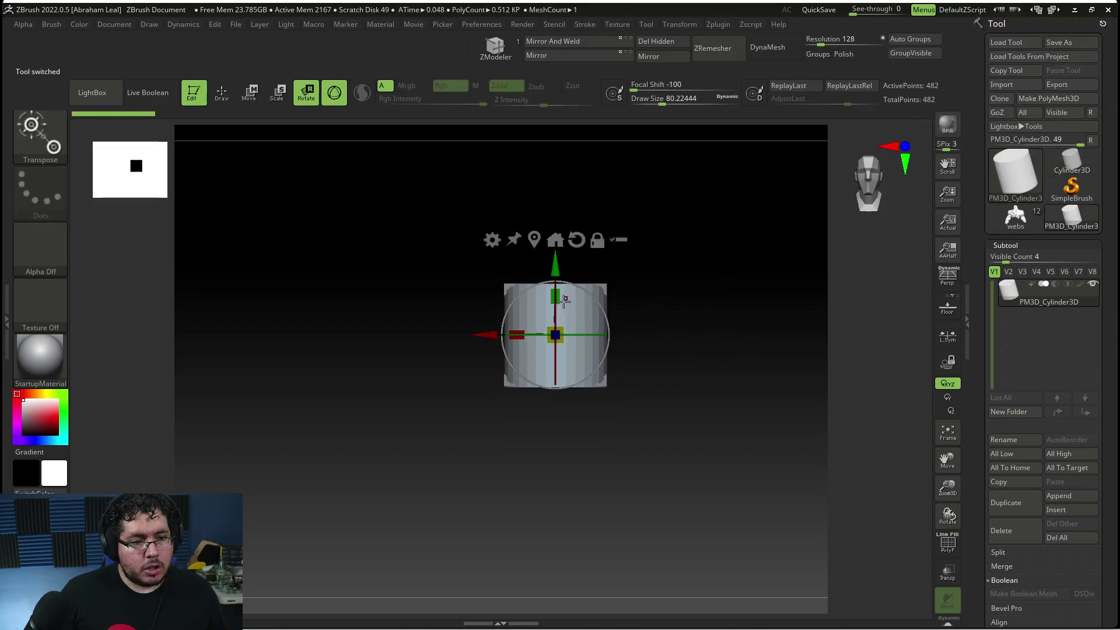
left_click_drag(555, 296, 555, 274)
left_click(1074, 10)
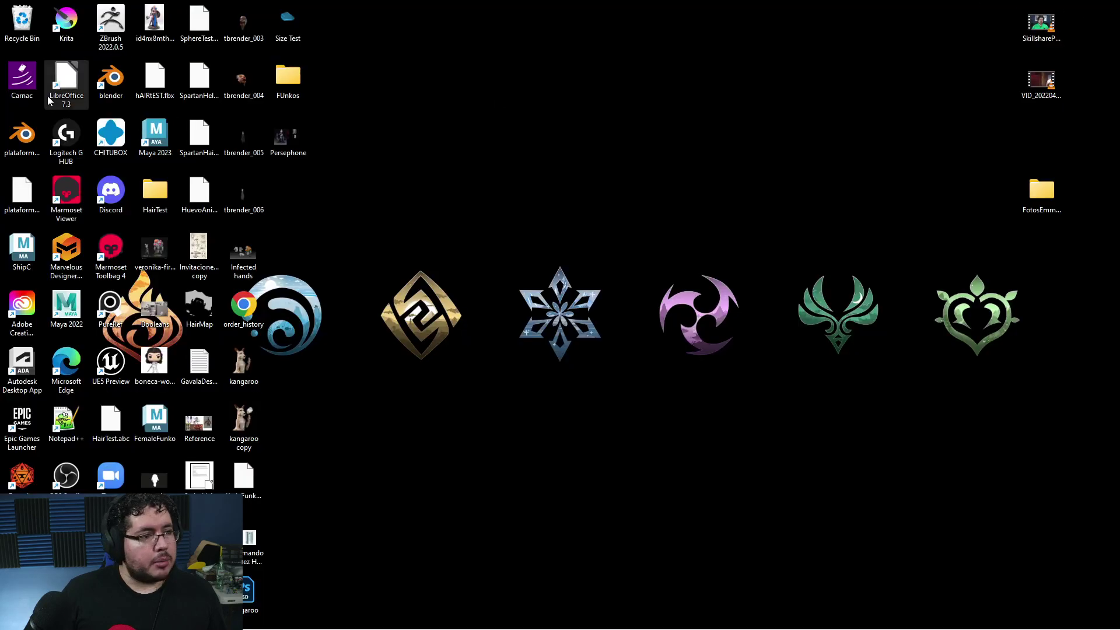
key("alt+Tab")
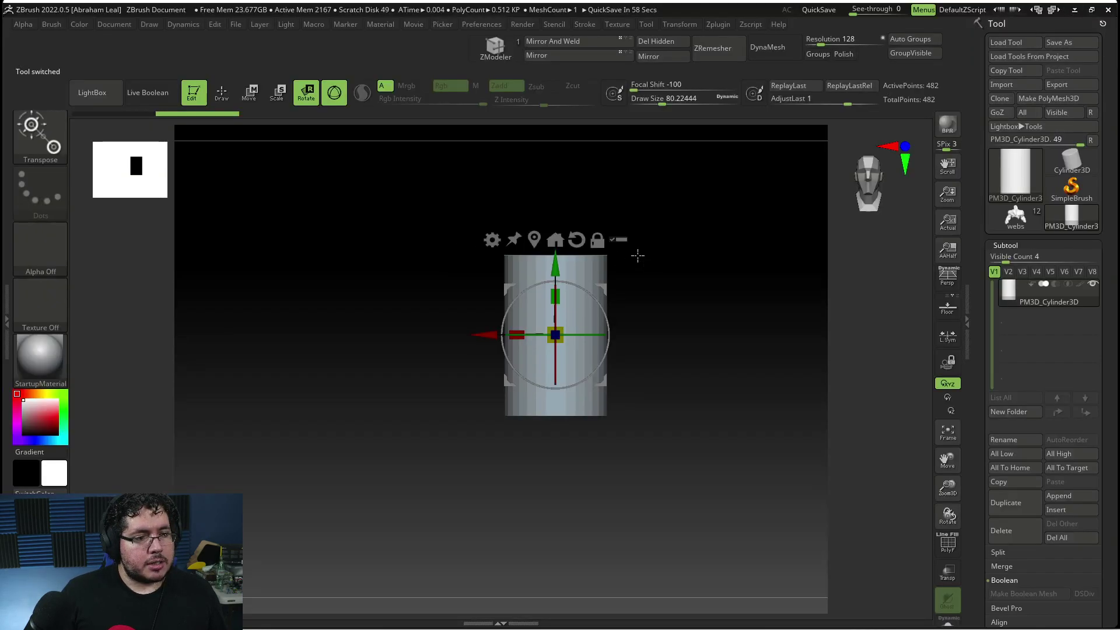
key("q")
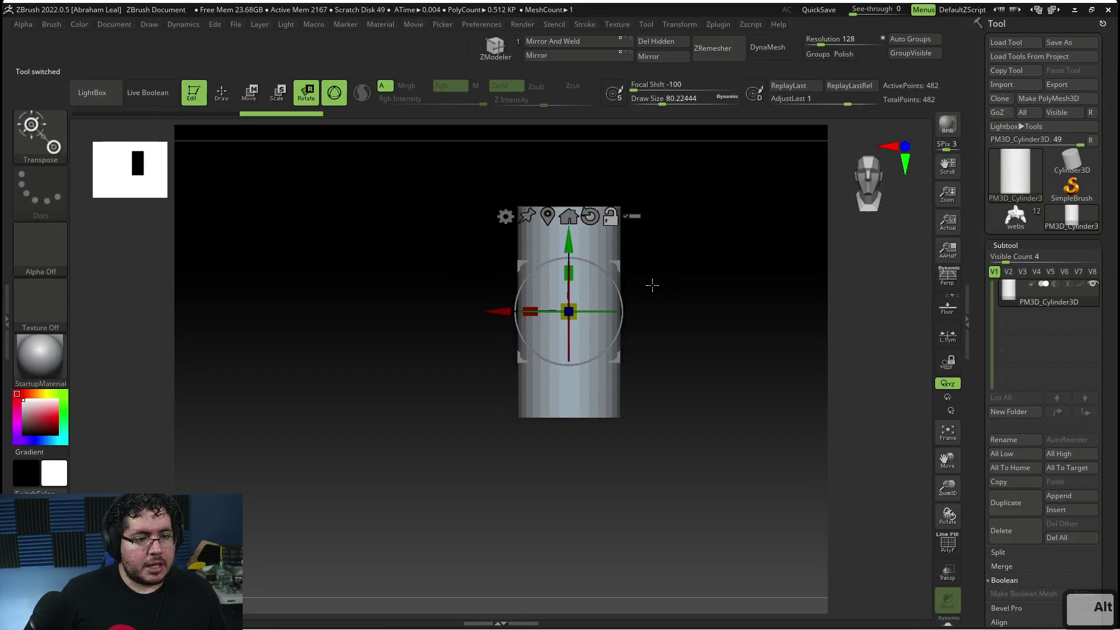
left_click_drag(663, 248, 655, 299, "alt")
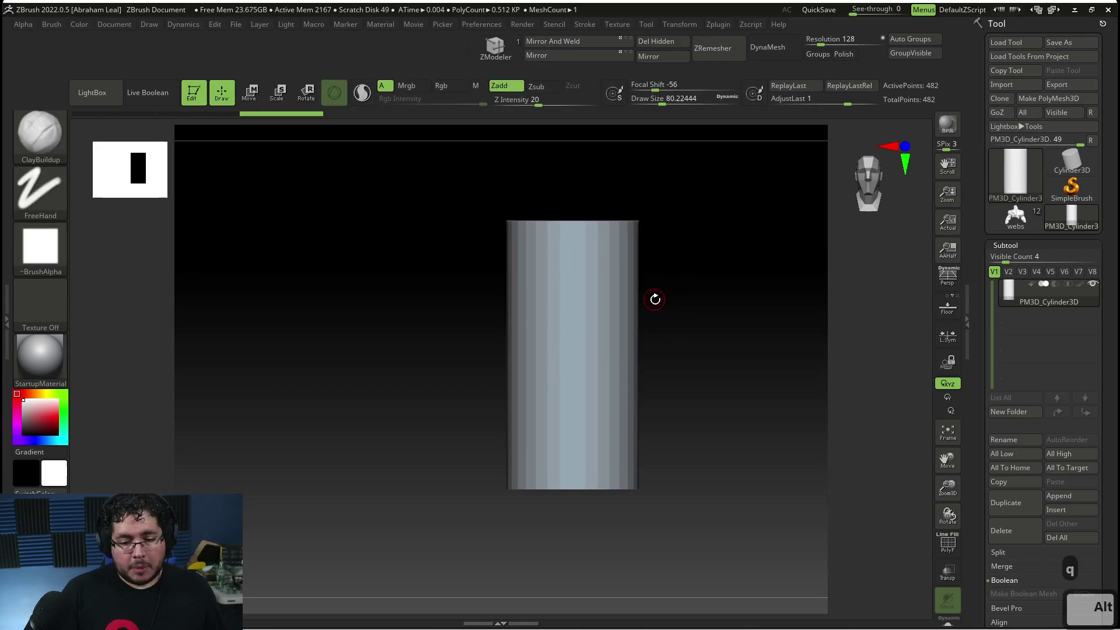
left_click_drag(659, 395, 658, 421, "alt")
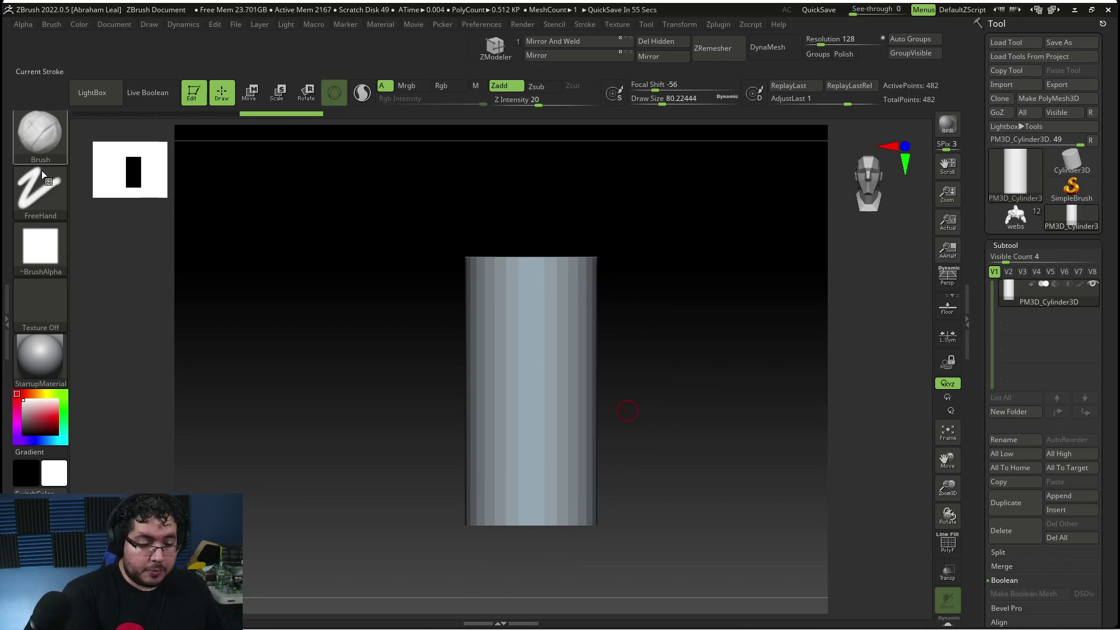
Choose the KnifeCurve brush and slice away the cylinder's sides to form a tapered, pointed horn
key("ctrl+shift")
left_click(48, 139, "ctrl+shift")
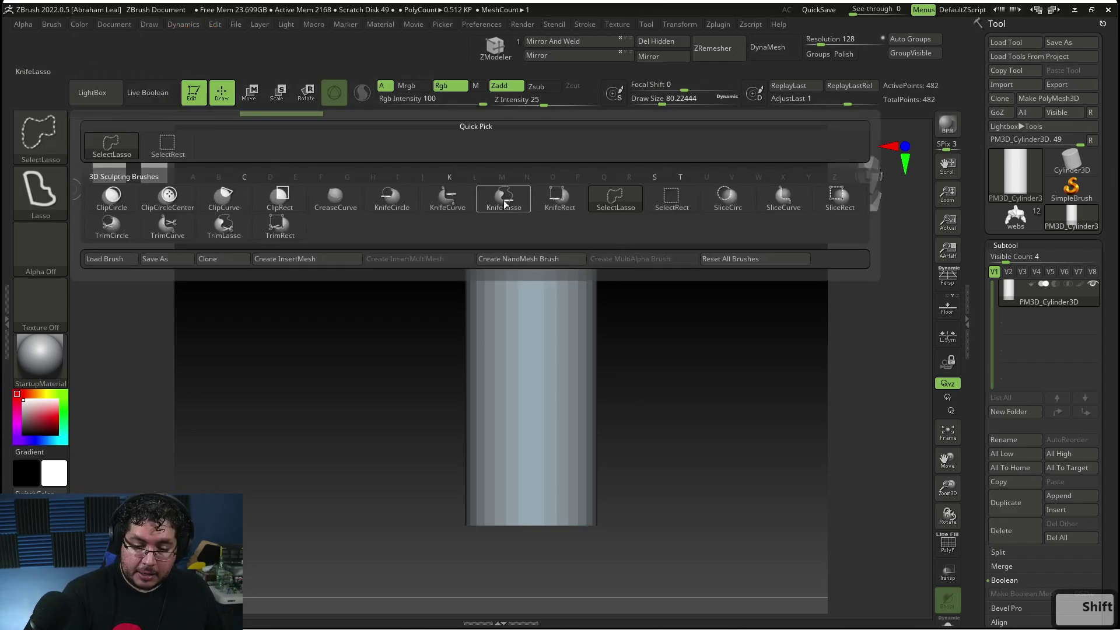
left_click(447, 197, "ctrl+shift")
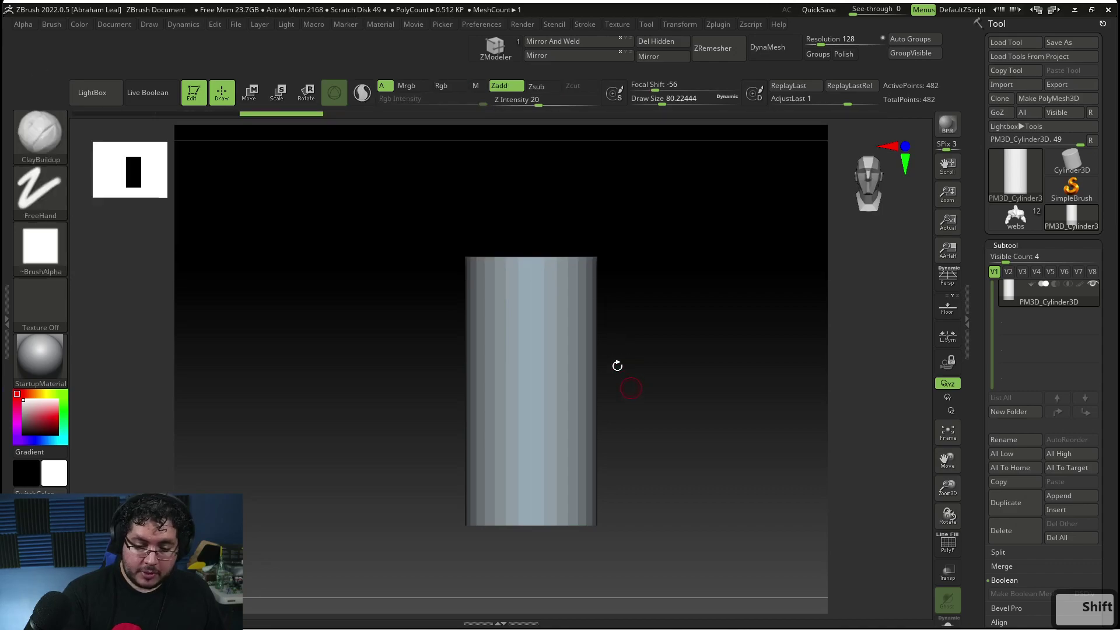
left_click_drag(538, 216, 626, 562, "ctrl+shift")
mouse_move(526, 201)
left_mouse_down("ctrl+shift")
mouse_move(409, 515)
mouse_move(407, 250)
mouse_move(519, 408)
mouse_move(500, 465)
mouse_move(538, 167)
mouse_move(565, 183)
mouse_move(554, 190)
mouse_move(562, 180)
mouse_move(702, 387)
left_mouse_up("ctrl+shift")
mouse_move(455, 530)
left_mouse_down("ctrl+shift")
mouse_move(533, 437)
mouse_move(583, 247)
mouse_move(579, 191)
left_mouse_up("ctrl+shift")
key("ctrl+shift")
left_click_drag(605, 287, 642, 586, "ctrl+shift")
mouse_move(555, 200)
left_mouse_down("ctrl+shift")
mouse_move(594, 303)
mouse_move(608, 443)
mouse_move(592, 577)
mouse_move(607, 521)
mouse_move(586, 548)
left_mouse_up("ctrl+shift")
left_click_drag(569, 596, 567, 597, "ctrl+shift")
Convert the sliced horn to a DynaMesh at resolution 128
left_click_drag(752, 423, 578, 306)
key("alt")
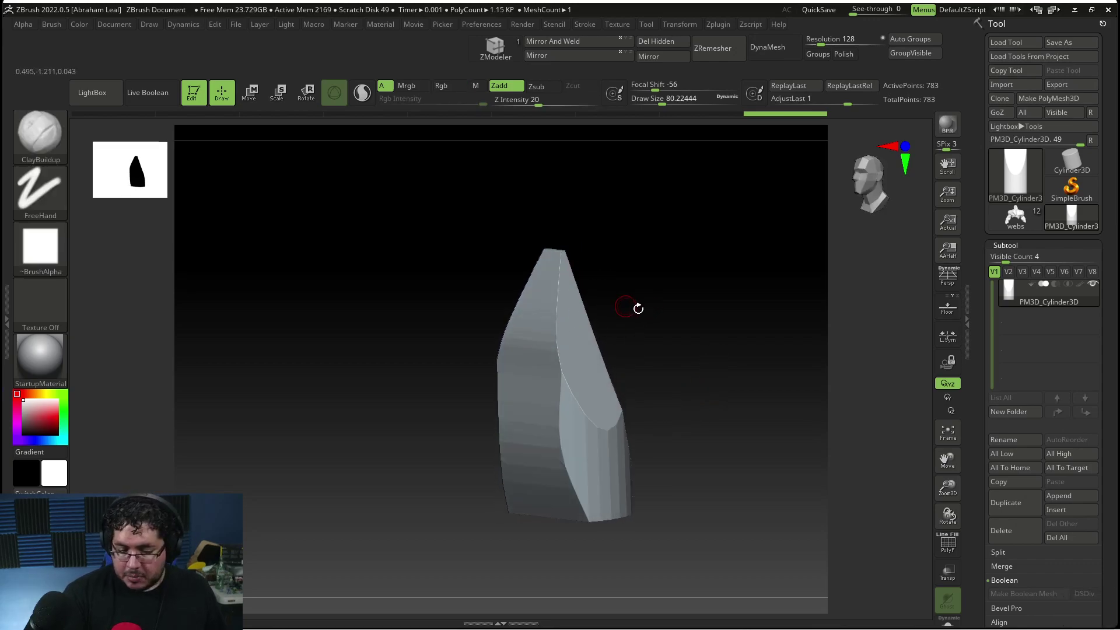
left_click(758, 54)
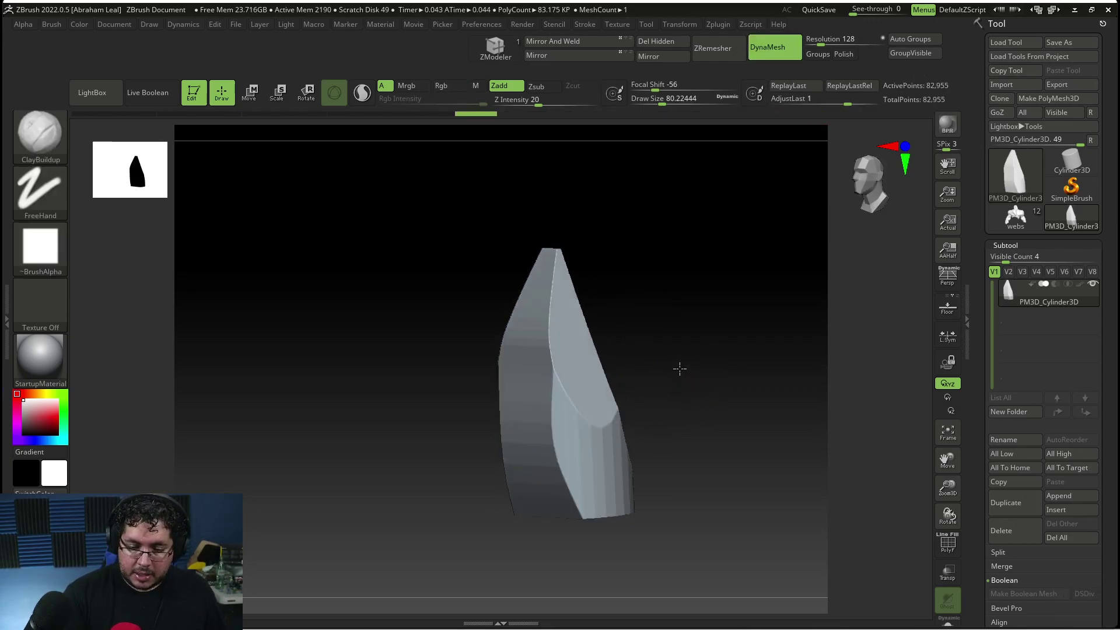
key("b")
key("t")
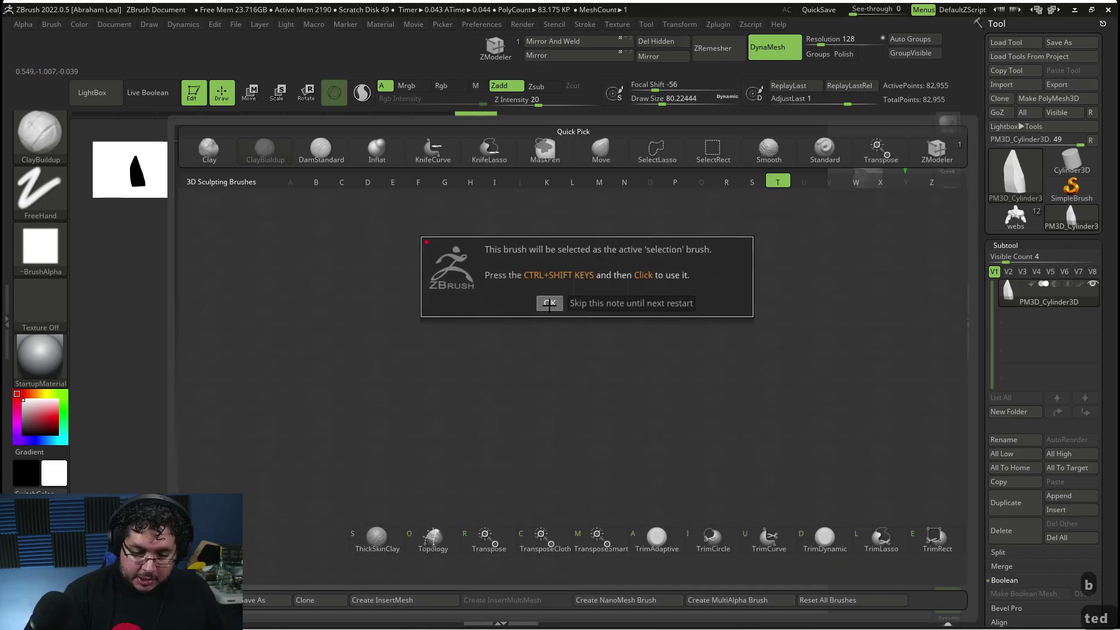
left_click(549, 305)
Choose the TrimDynamic brush, turn on symmetry and set the draw size to about 344
key("b")
key("t")
key("d")
key("space")
left_click_drag(617, 239, 631, 238)
key("space")
key("x")
key("space")
left_click_drag(552, 300, 552, 298)
Flatten the sharp edges along the horn's sides, from the tip down to the base
left_click_drag(551, 320, 566, 488)
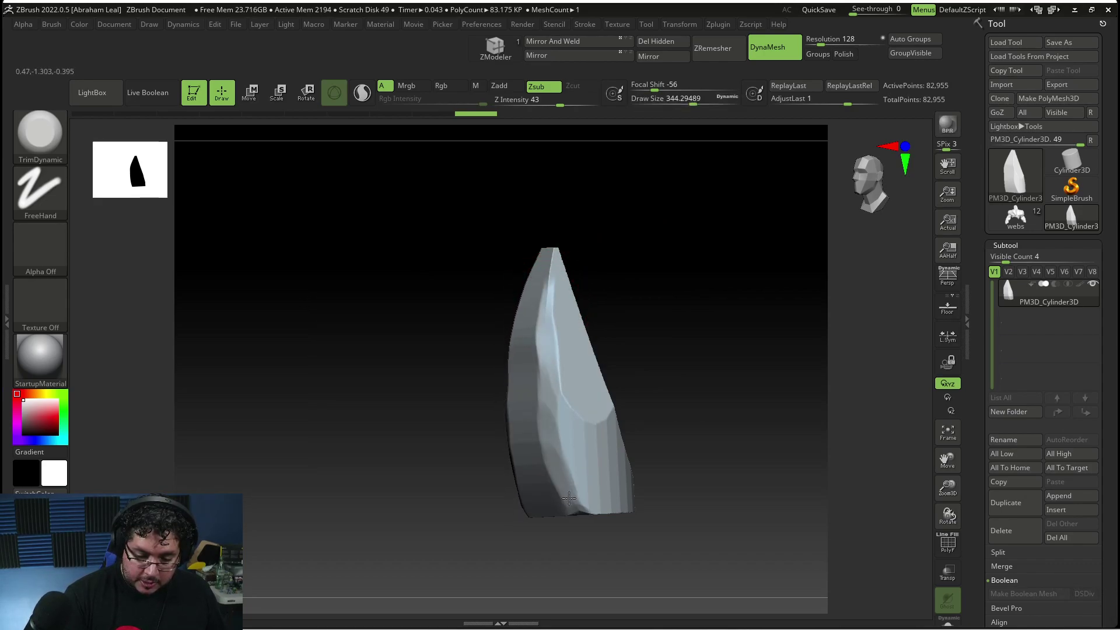
left_click_drag(546, 314, 547, 330)
left_click_drag(575, 263, 586, 262)
left_click_drag(548, 295, 550, 255)
mouse_move(577, 415)
right_mouse_down()
mouse_move(620, 345)
mouse_move(545, 296)
right_mouse_up()
right_click_drag(571, 400, 596, 383)
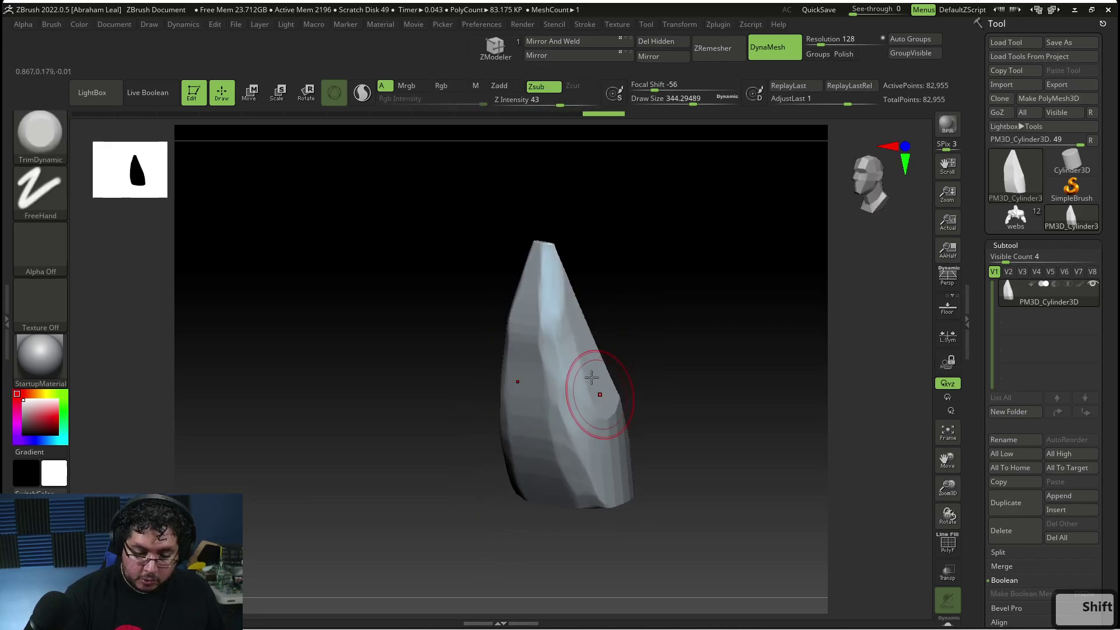
Trim the hard rim around the horn's concave face and soften its lower edges
mouse_move(599, 497)
right_mouse_down()
mouse_move(644, 480)
mouse_move(586, 423)
mouse_move(640, 400)
mouse_move(609, 384)
right_mouse_up()
mouse_move(609, 383)
left_mouse_down()
mouse_move(593, 248)
mouse_move(599, 256)
left_mouse_up()
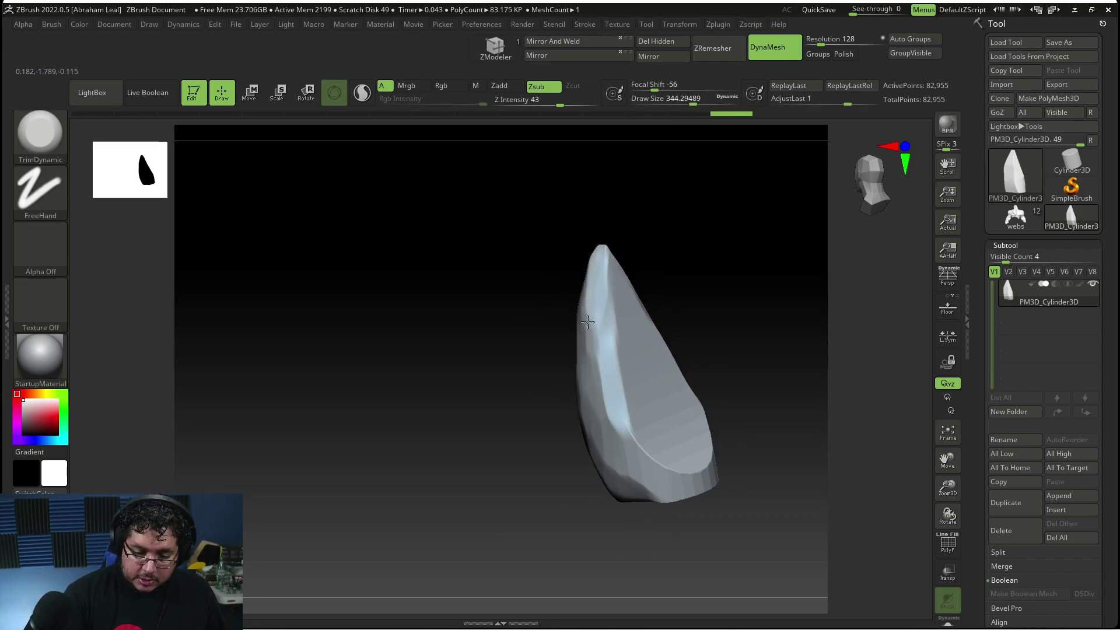
mouse_move(607, 324)
left_mouse_down()
mouse_move(603, 367)
mouse_move(639, 451)
left_mouse_up()
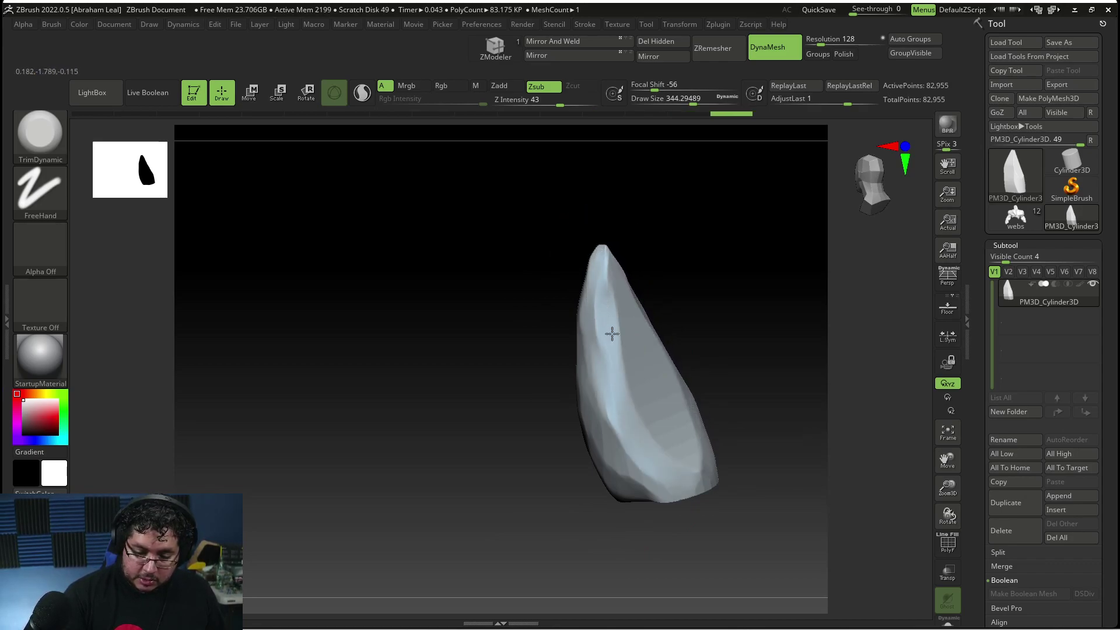
right_click_drag(607, 317, 703, 290, "shift")
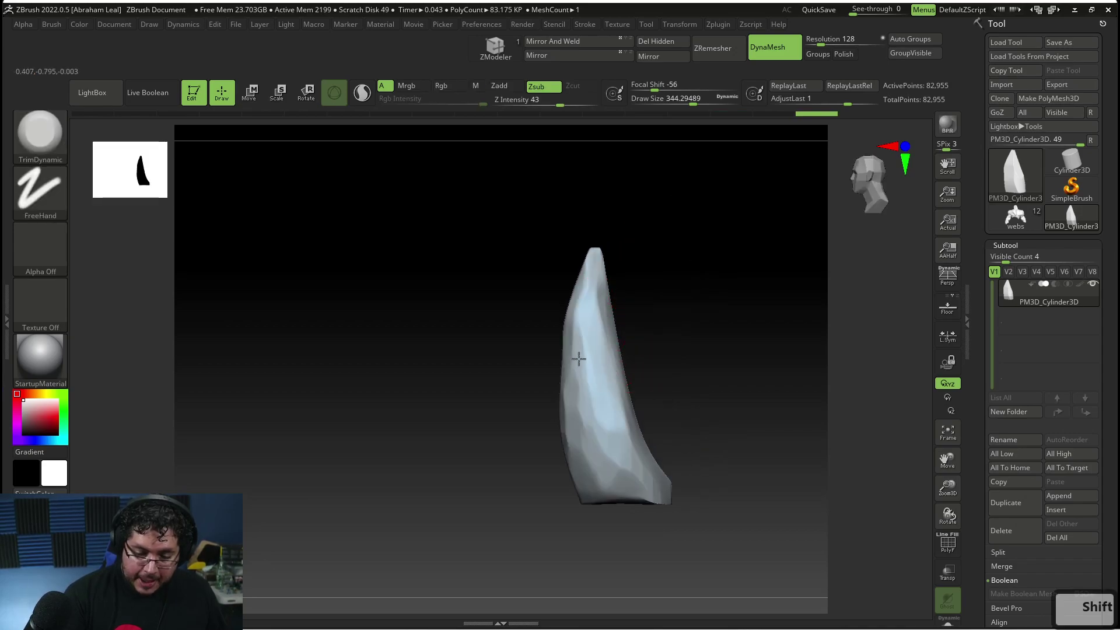
right_click_drag(601, 409, 692, 357, "shift")
Use the Move brush at a draw size of about 846 to narrow the horn's lower sides
key("b")
key("m")
key("v")
key("space")
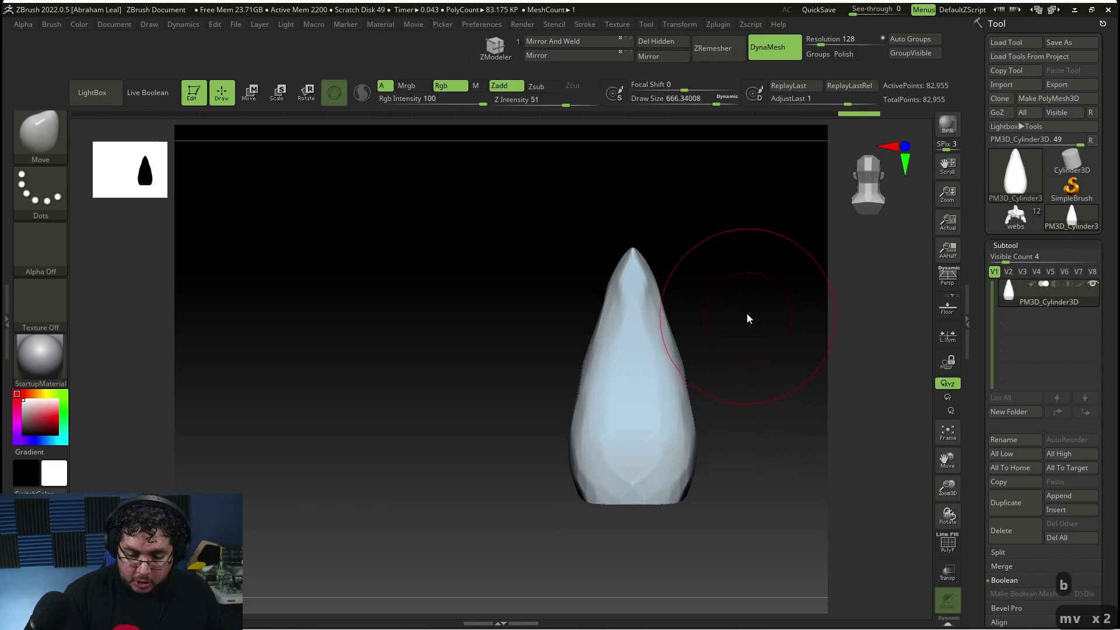
left_click_drag(692, 434, 673, 448)
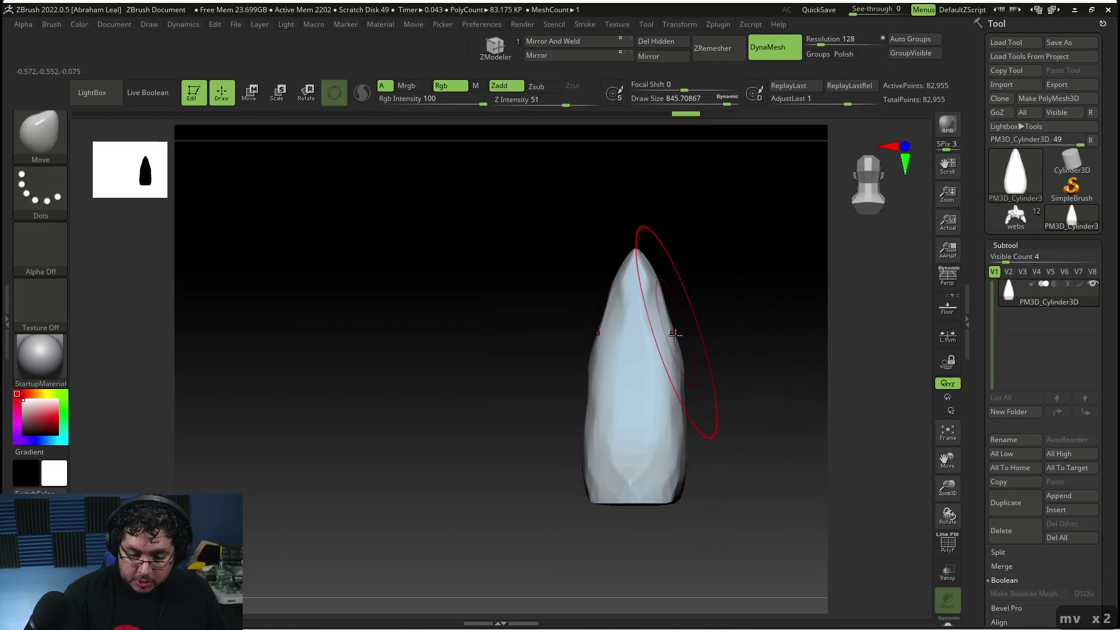
left_click_drag(677, 332, 672, 345)
right_click_drag(672, 347, 668, 332)
Slim the horn's upper sides with a smaller Move brush and pull its tip upward at a draw size of about 344
key("space")
left_click_drag(668, 359, 669, 323)
left_click_drag(672, 336, 667, 334)
mouse_move(666, 321)
right_mouse_down()
mouse_move(620, 332)
mouse_move(740, 260)
mouse_move(729, 264)
right_mouse_up()
key("space")
left_click_drag(724, 304, 709, 302)
right_click_drag(710, 338, 701, 336)
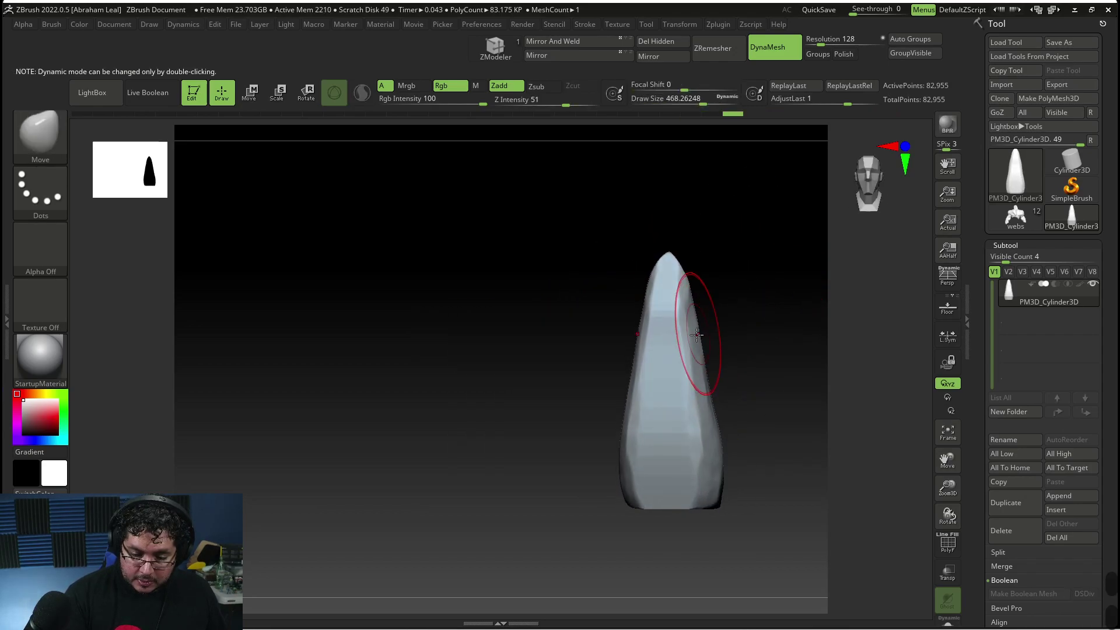
key("space")
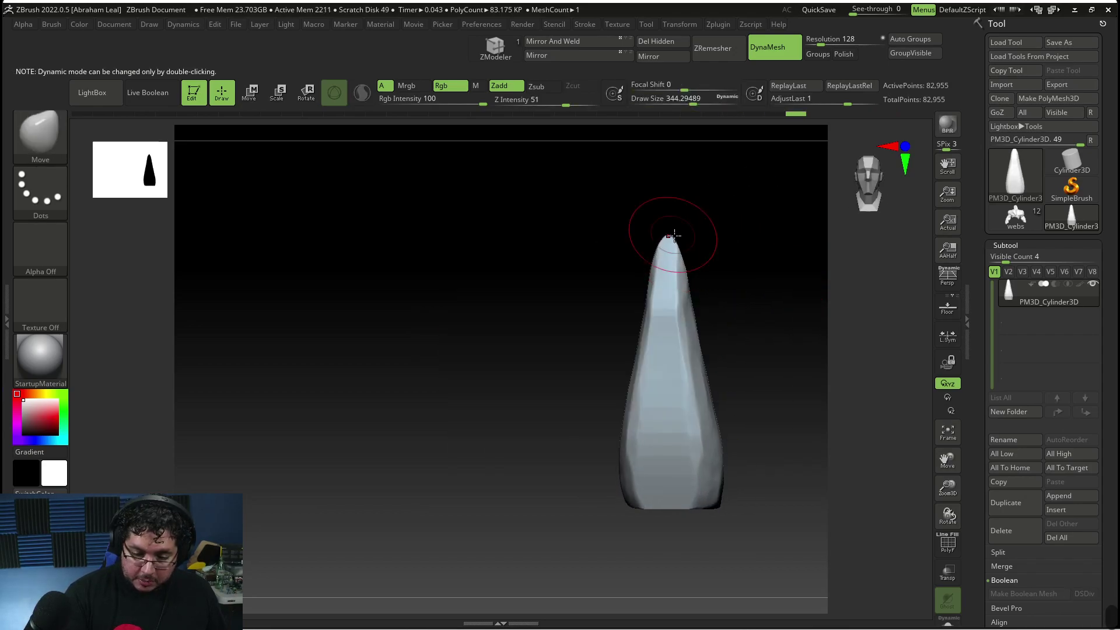
Trim the horn's long edges and the rim of its base with TrimDynamic at a draw size of about 274
mouse_move(676, 325)
right_mouse_down()
mouse_move(688, 245)
mouse_move(688, 274)
right_mouse_up()
key("b")
key("t")
key("d")
key("space")
left_click_drag(693, 256, 681, 284)
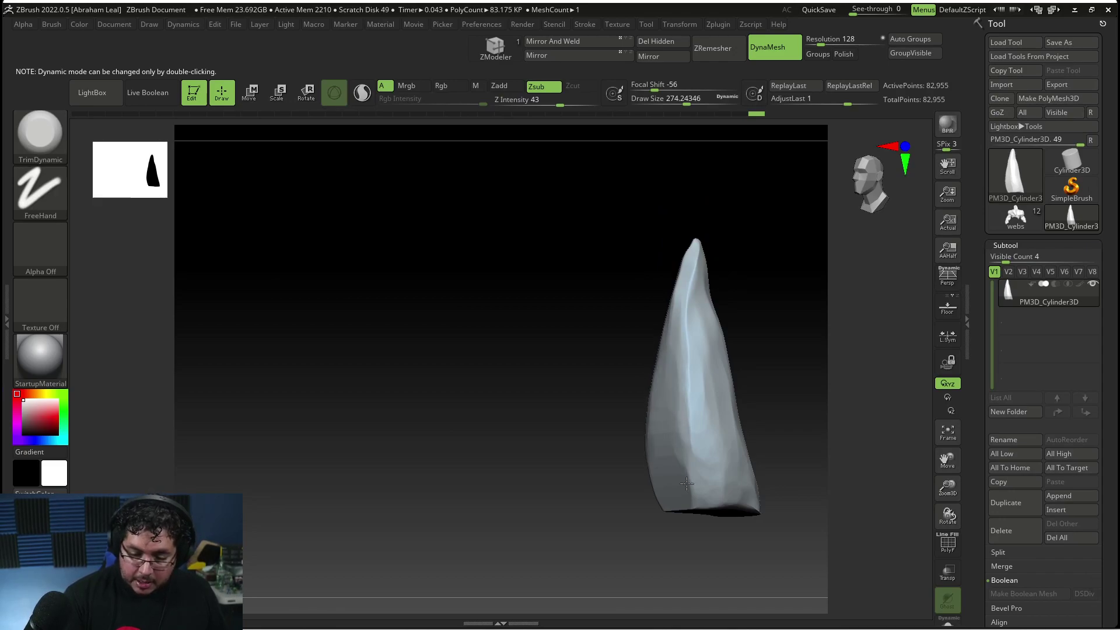
left_click_drag(705, 510, 684, 465)
right_click_drag(717, 499, 646, 289)
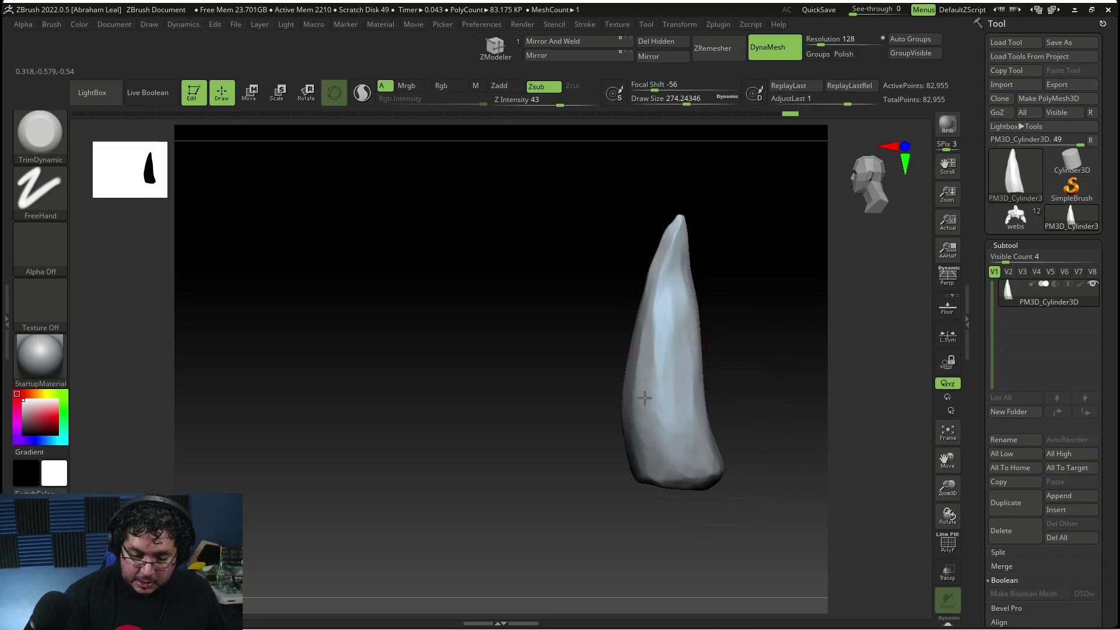
Plane the horn's side surfaces and tip with TrimDynamic at a draw size of about 365
key("space")
left_click_drag(649, 324, 657, 324)
mouse_move(659, 303)
left_mouse_down()
mouse_move(662, 285)
mouse_move(642, 437)
left_mouse_up()
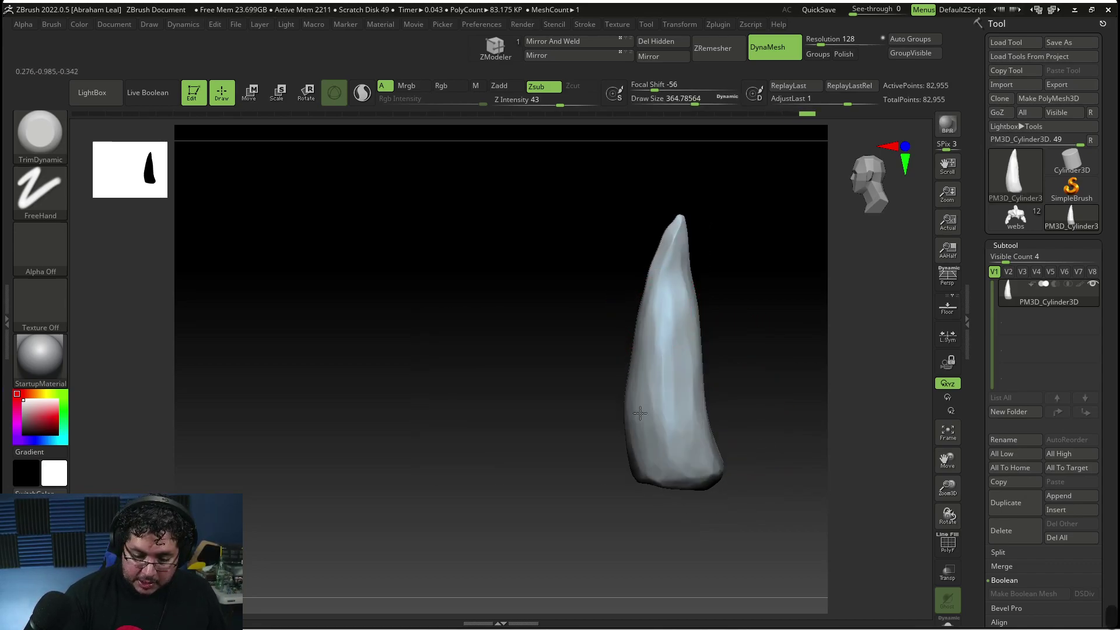
right_click_drag(608, 460, 635, 396)
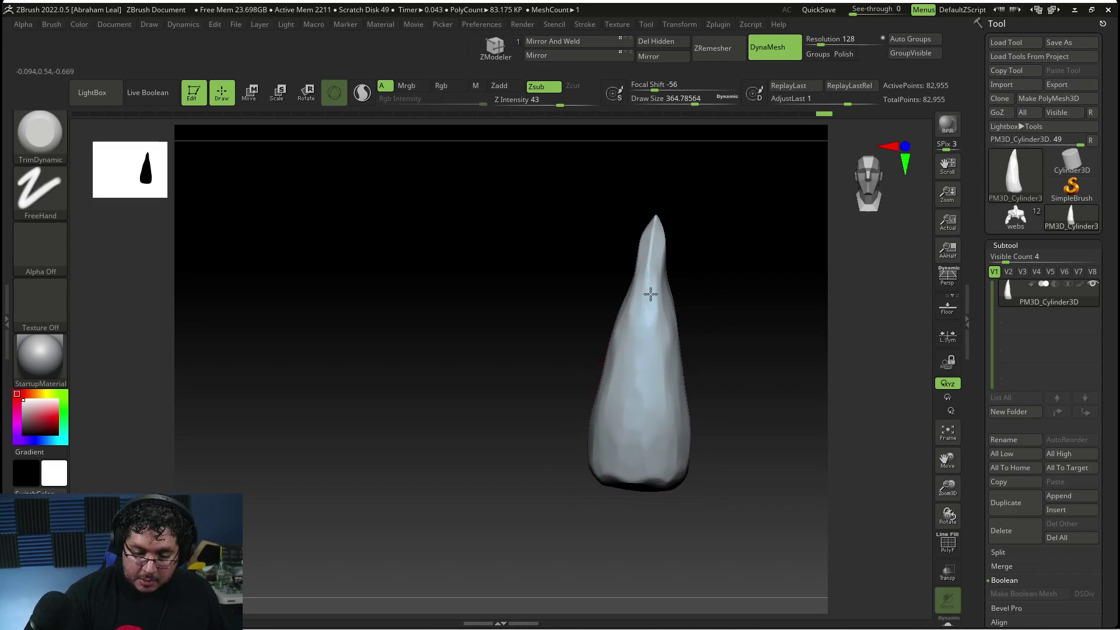
right_click_drag(646, 293, 639, 252)
mouse_move(663, 214)
right_mouse_down()
mouse_move(625, 225)
mouse_move(700, 208)
right_mouse_up()
left_click_drag(668, 215, 685, 197)
Bend the horn's upper half into a stronger curve and refine the tip with the Move brush
mouse_move(686, 198)
right_mouse_down("shift")
mouse_move(720, 264)
mouse_move(702, 340)
right_mouse_up("shift")
key("b")
key("m")
key("v")
key("s")
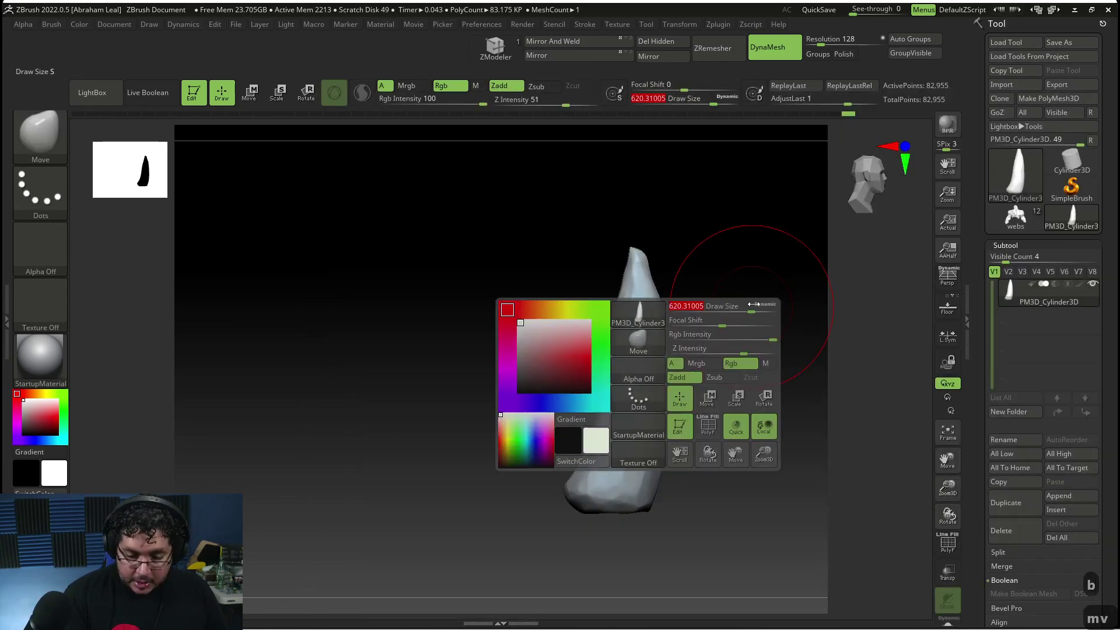
left_click_drag(752, 304, 764, 305)
left_click_drag(638, 296, 652, 286)
key("space")
key("space")
mouse_move(661, 239)
left_mouse_down()
mouse_move(637, 240)
mouse_move(670, 238)
left_mouse_up()
mouse_move(666, 253)
left_mouse_down()
mouse_move(657, 269)
mouse_move(671, 256)
left_mouse_up()
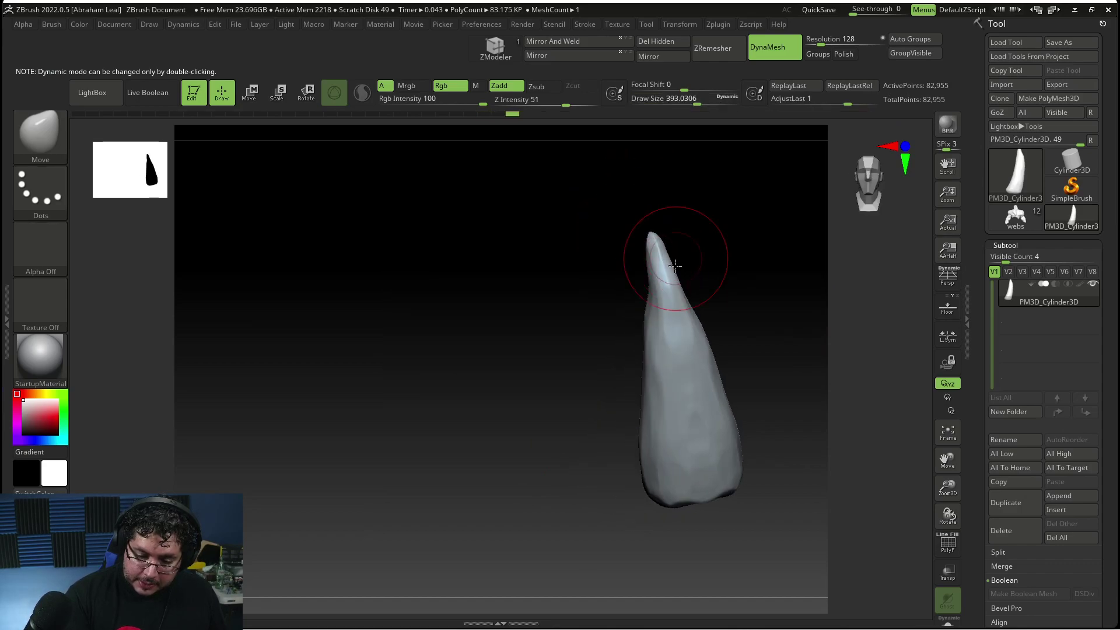
Flatten the surfaces around the curved horn's tip and upper sides with TrimDynamic at a draw size of about 207
mouse_move(685, 286)
right_mouse_down()
mouse_move(671, 257)
mouse_move(717, 253)
mouse_move(665, 233)
right_mouse_up()
key("b")
key("t")
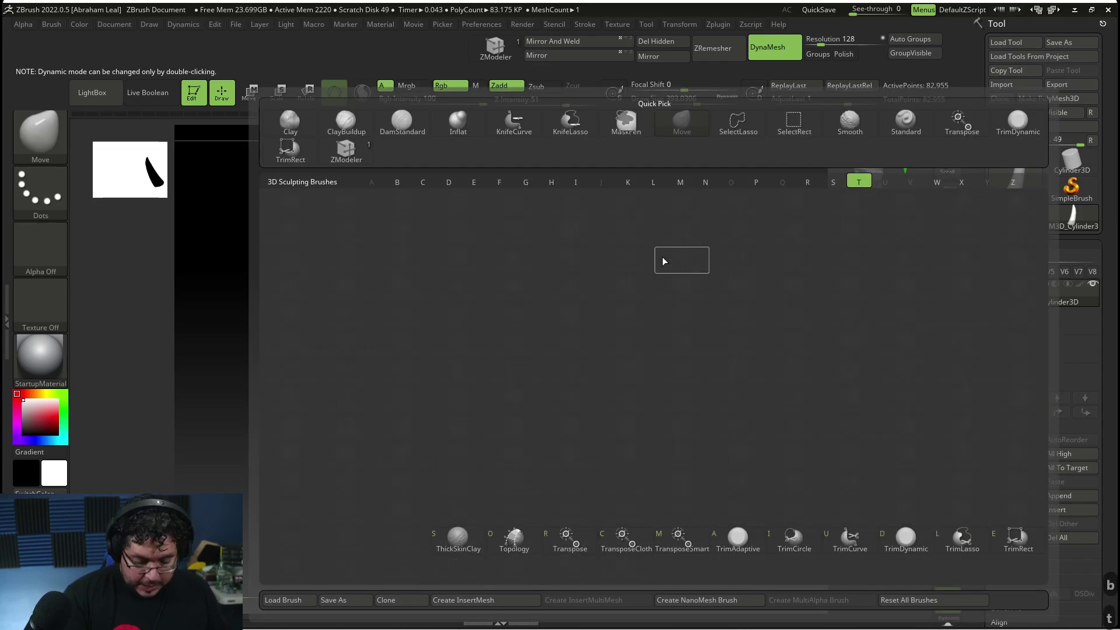
key("d")
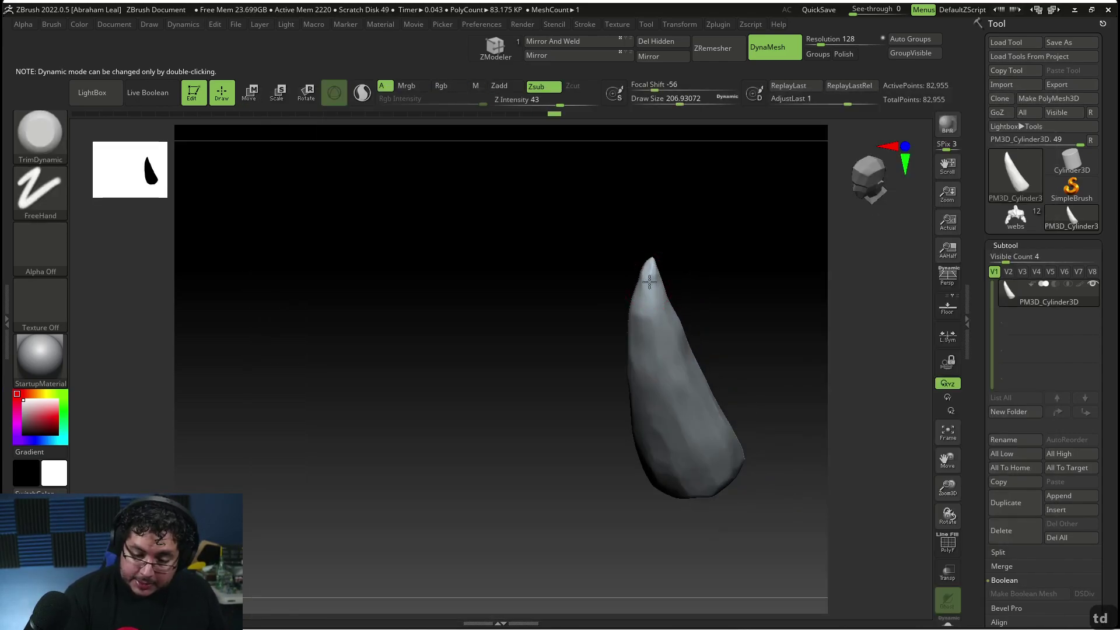
mouse_move(649, 308)
right_mouse_down()
mouse_move(675, 263)
mouse_move(651, 340)
right_mouse_up()
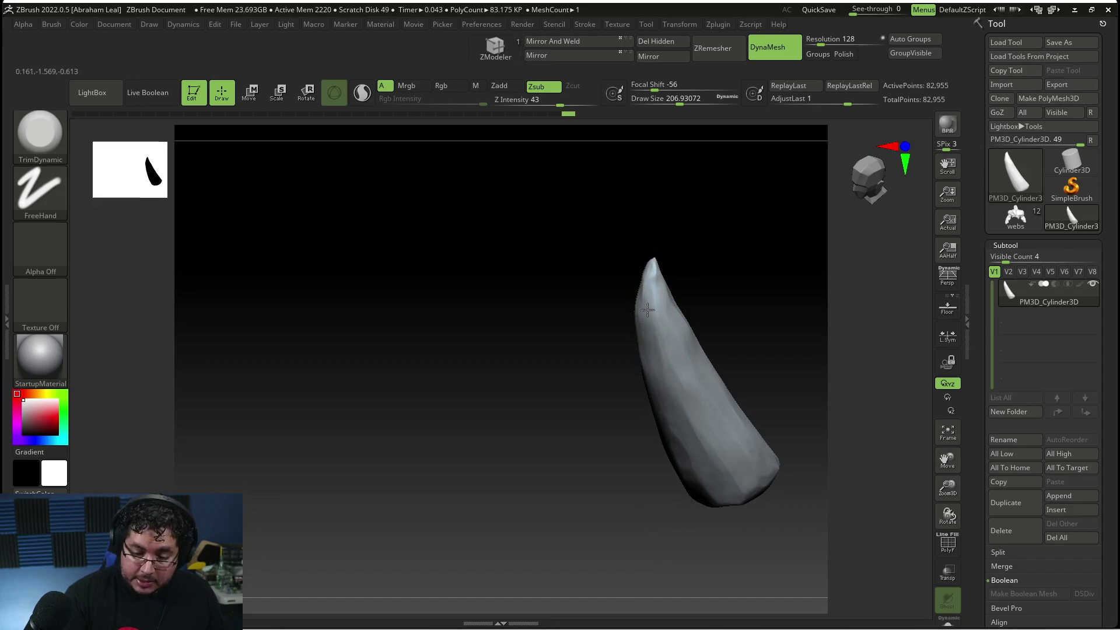
mouse_move(652, 295)
right_mouse_down()
mouse_move(655, 258)
mouse_move(666, 274)
right_mouse_up()
left_click_drag(614, 304, 646, 338)
mouse_move(649, 347)
right_mouse_down()
mouse_move(678, 364)
mouse_move(750, 307)
mouse_move(694, 337)
right_mouse_up()
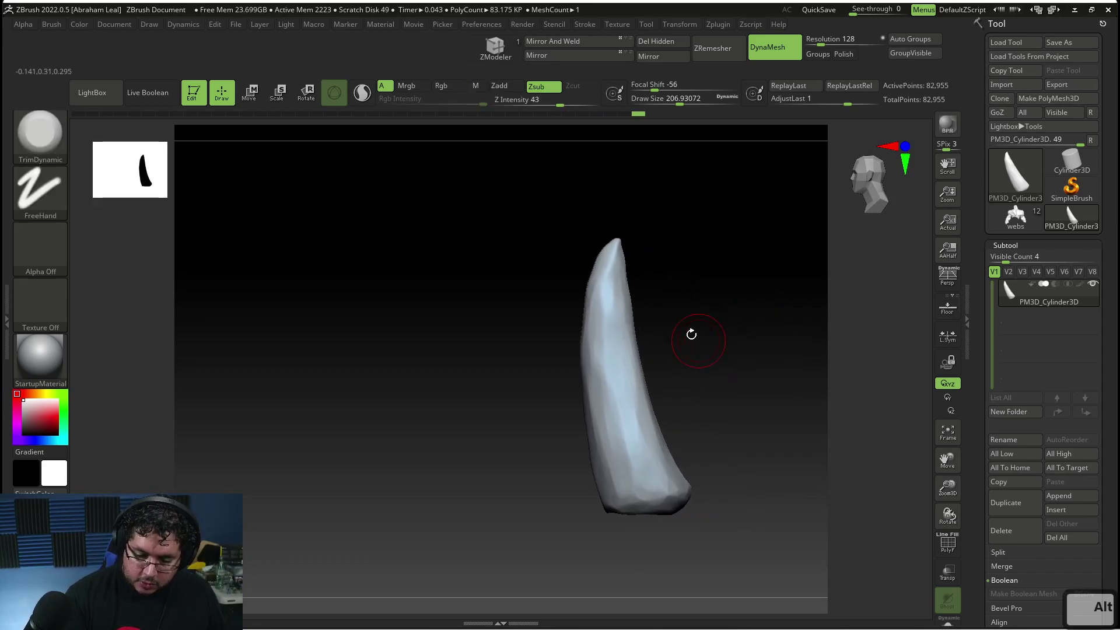
Refine the horn's side profile and curvature with the Move brush, reducing the draw size to about 484
key("b")
key("m")
key("v")
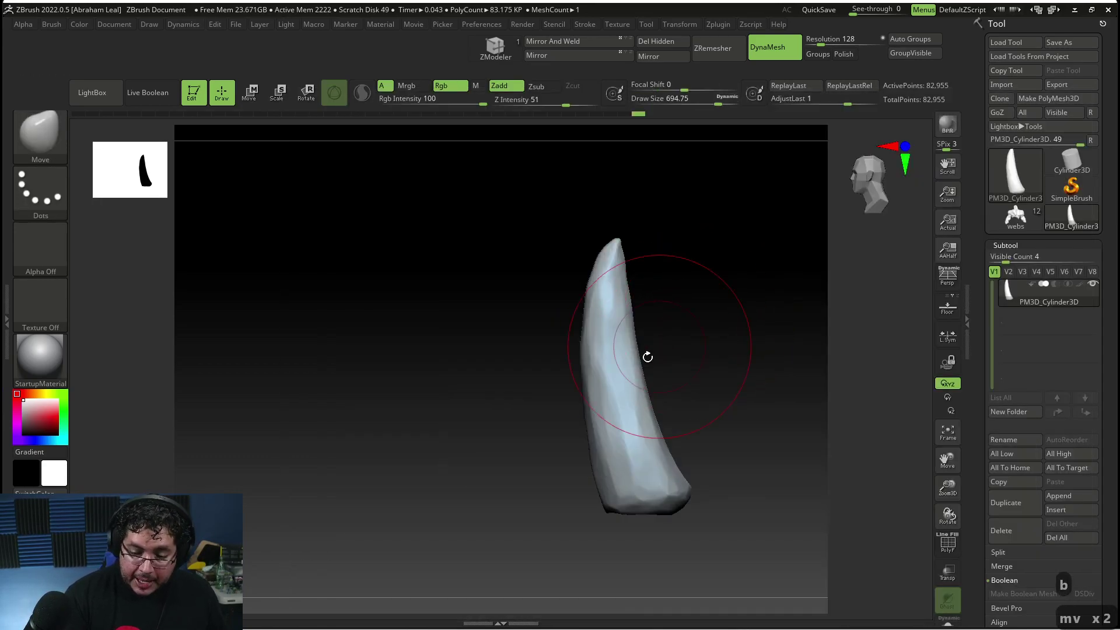
key("space")
mouse_move(624, 359)
left_mouse_down()
mouse_move(640, 358)
mouse_move(609, 399)
left_mouse_up()
left_click_drag(606, 446, 598, 448)
key("space")
left_click_drag(635, 355, 622, 355)
left_click_drag(628, 295, 617, 300)
key("space")
mouse_move(583, 361)
left_mouse_down()
mouse_move(616, 350)
mouse_move(715, 358)
mouse_move(646, 394)
left_mouse_up()
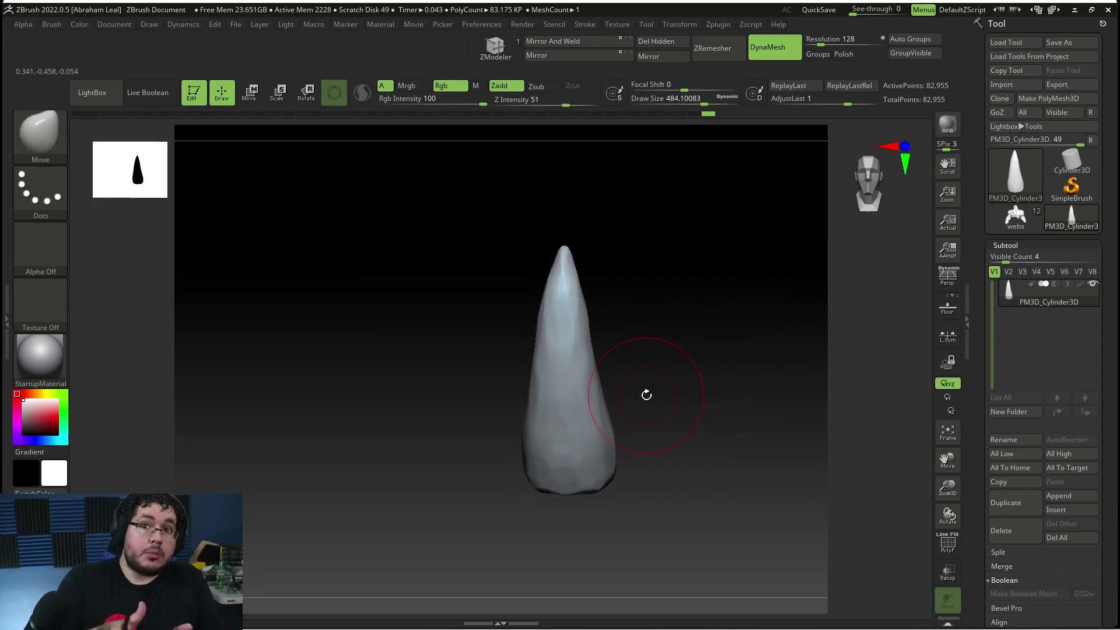
Undo the last change and rotate the horn 90 degrees about its X axis
mouse_move(672, 428)
left_mouse_down()
mouse_move(690, 438)
mouse_move(669, 420)
mouse_move(678, 444)
left_mouse_up()
key("e")
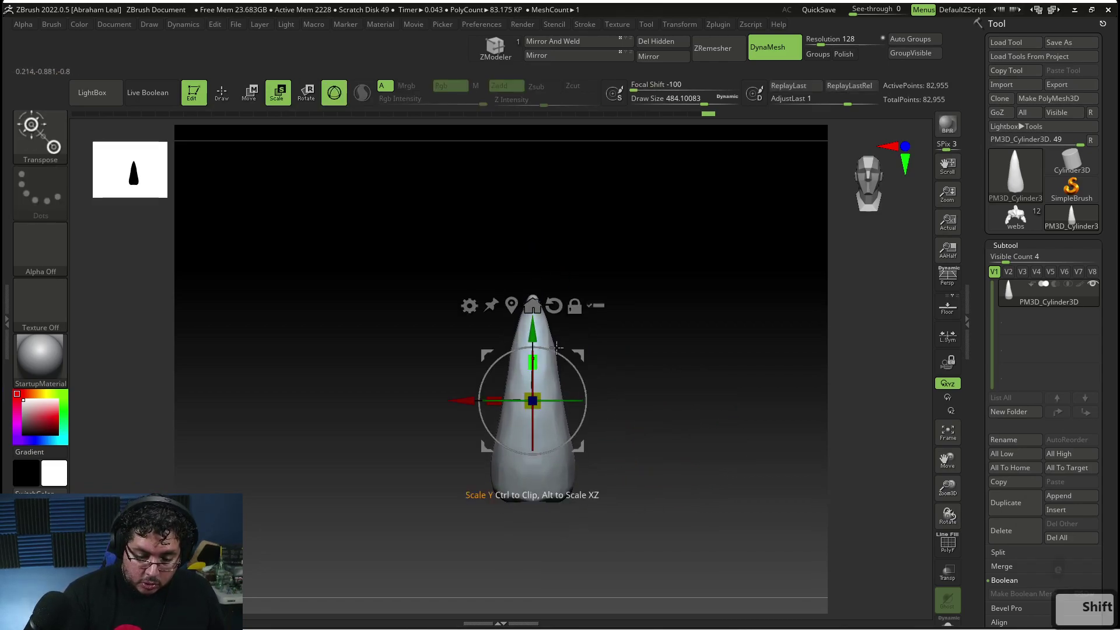
key("ctrl+z")
left_click_drag(531, 396, 525, 449, "shift")
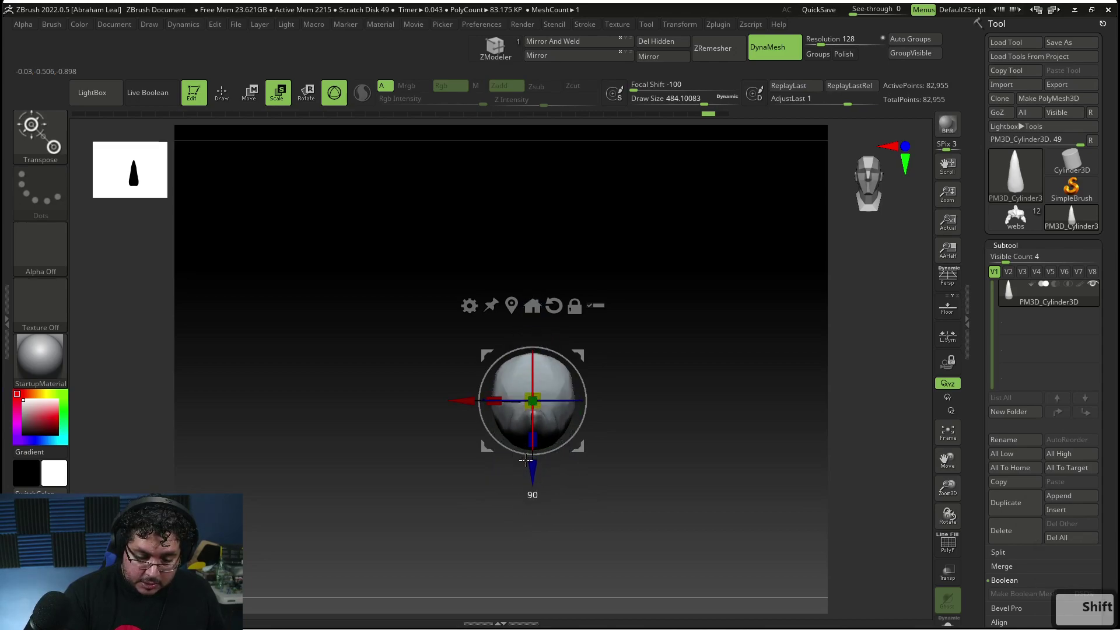
Create a new InsertMesh brush from the curved horn, viewed straight down its tip
key("q")
key("b")
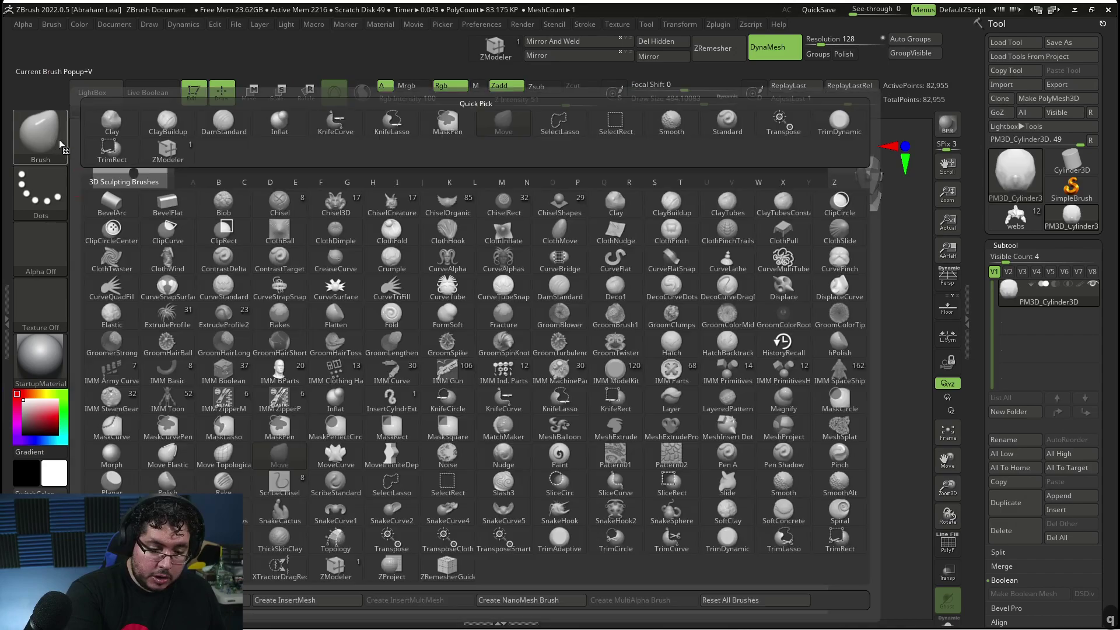
left_click(308, 600)
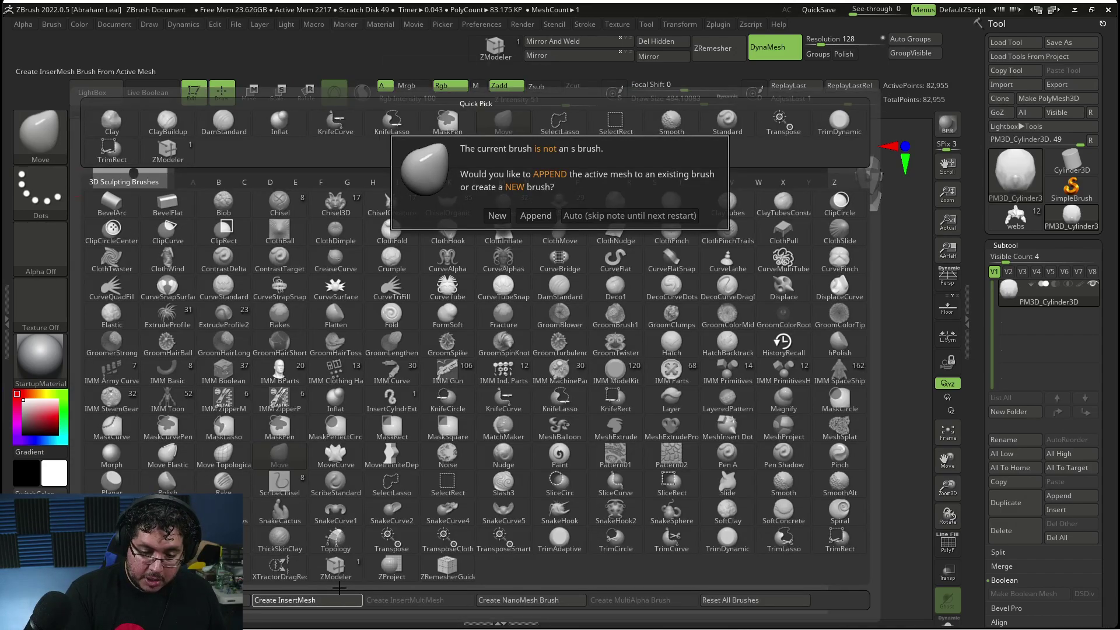
left_click(499, 214)
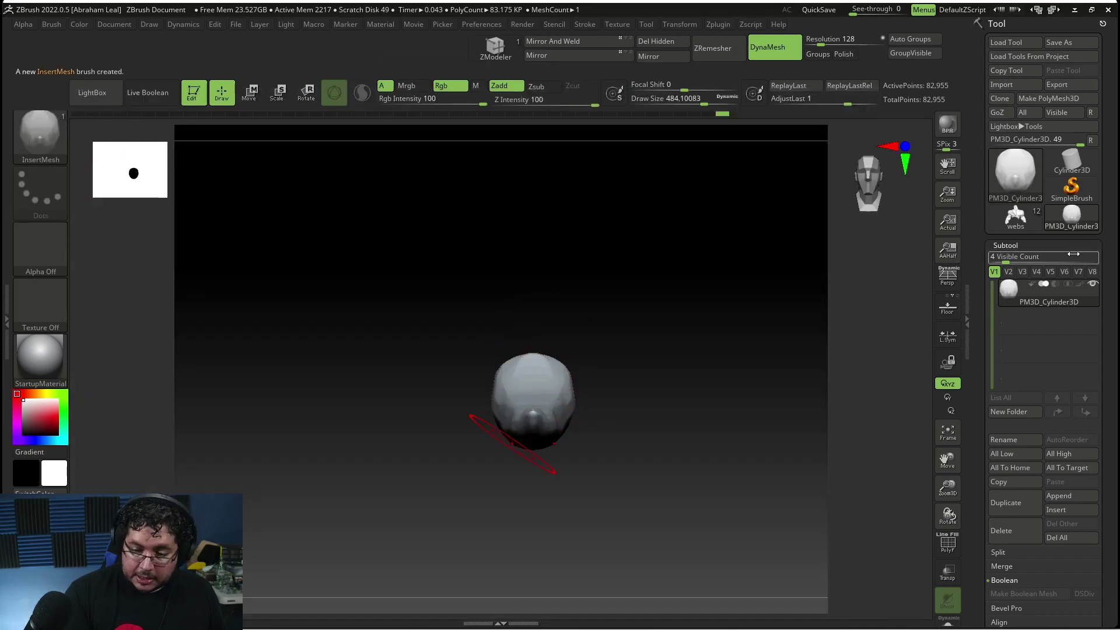
Switch to the creature's webs model, test the horn brush on its side at a draw size of about 197, and undo the insertion
left_click(1016, 218)
key("space")
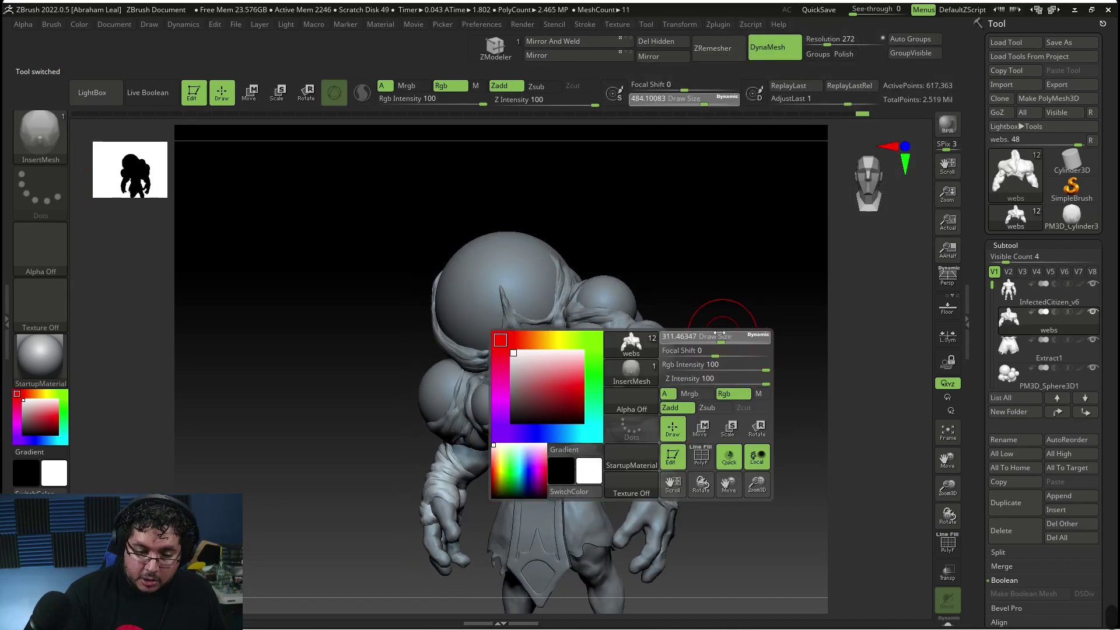
left_click_drag(615, 347, 666, 334)
left_click_drag(756, 291, 683, 296)
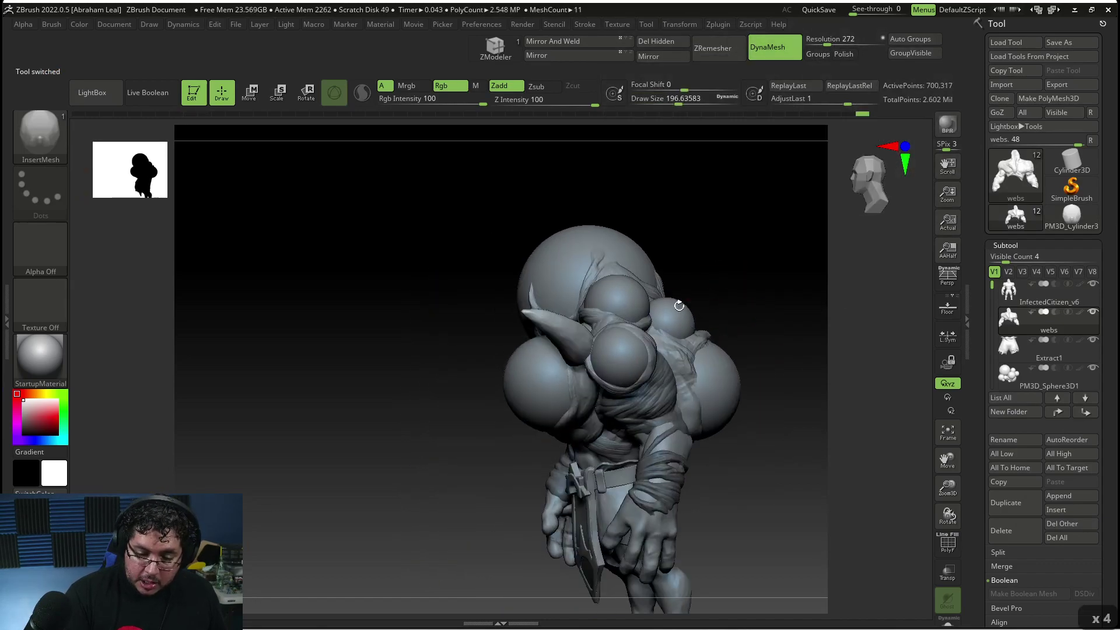
left_click_drag(645, 397, 658, 412)
key("ctrl+z")
key("ctrl+z")
key("ctrl+z")
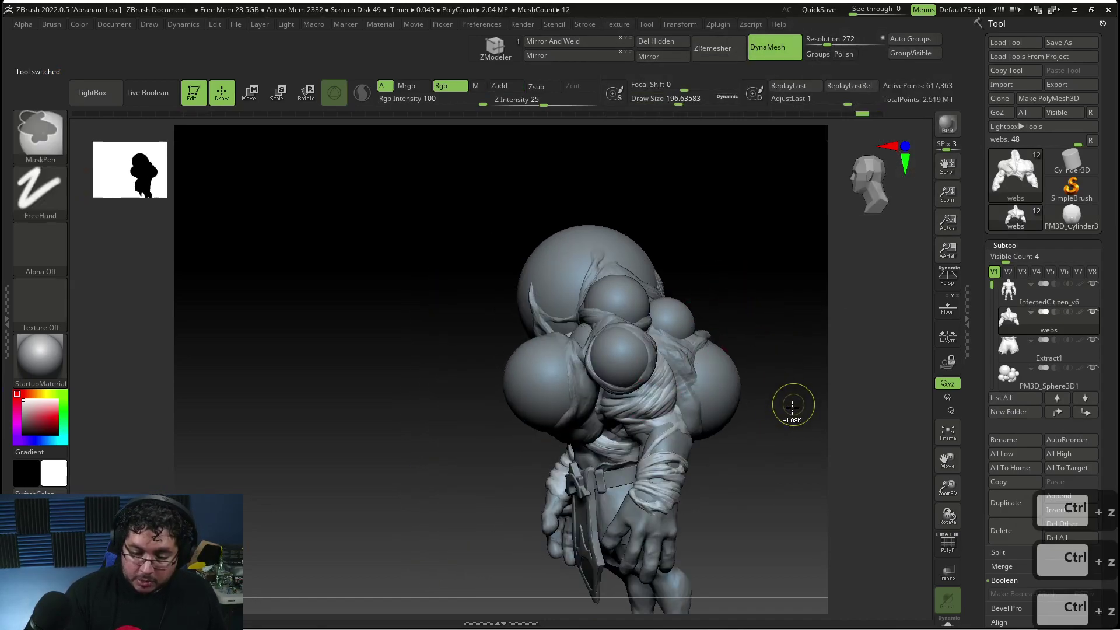
Return to the horn model and slice off its tip diagonally with the KnifeCurve brush
left_click(1075, 224)
mouse_move(817, 362)
right_mouse_down("shift")
mouse_move(787, 392)
mouse_move(776, 445)
mouse_move(673, 483)
mouse_move(690, 464)
mouse_move(705, 315)
mouse_move(712, 408)
mouse_move(672, 379)
right_mouse_up("shift")
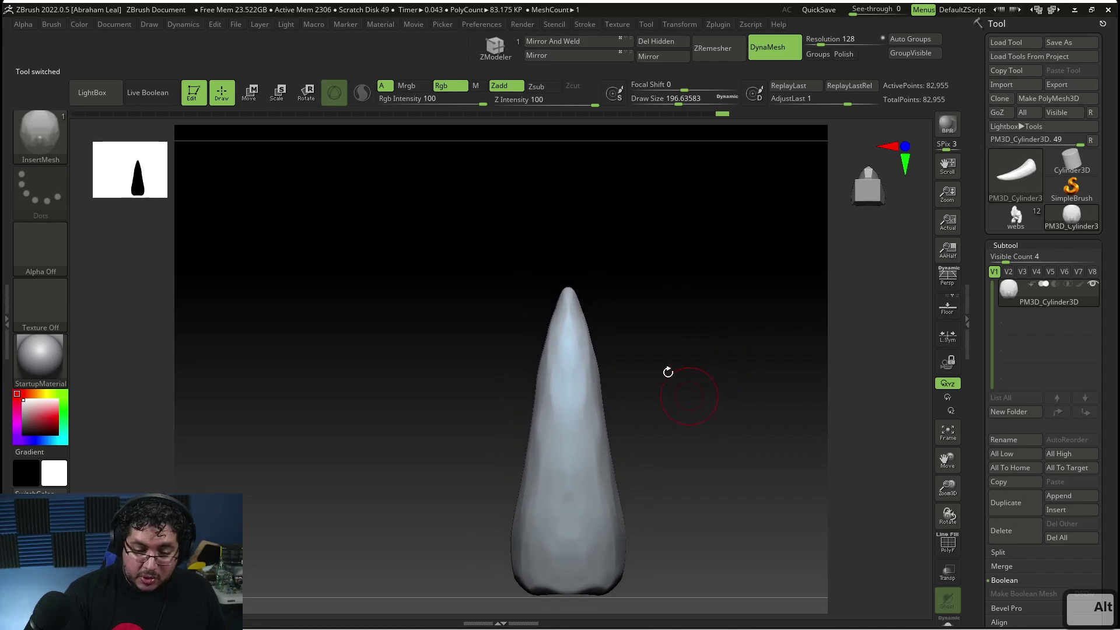
key("ctrl+shift")
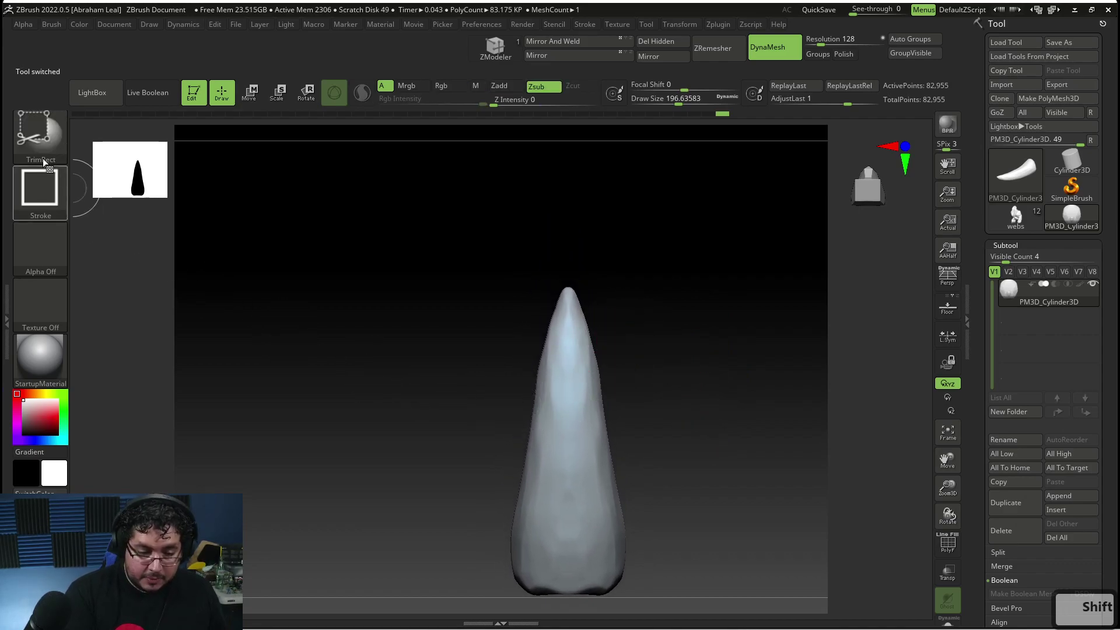
left_click(42, 135)
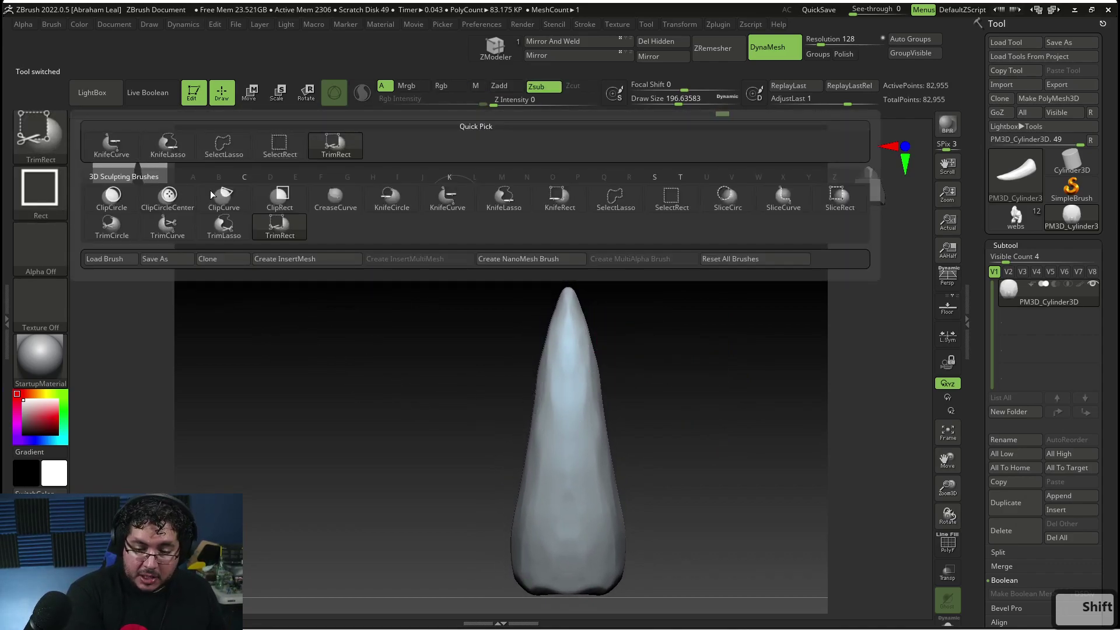
left_click(458, 207)
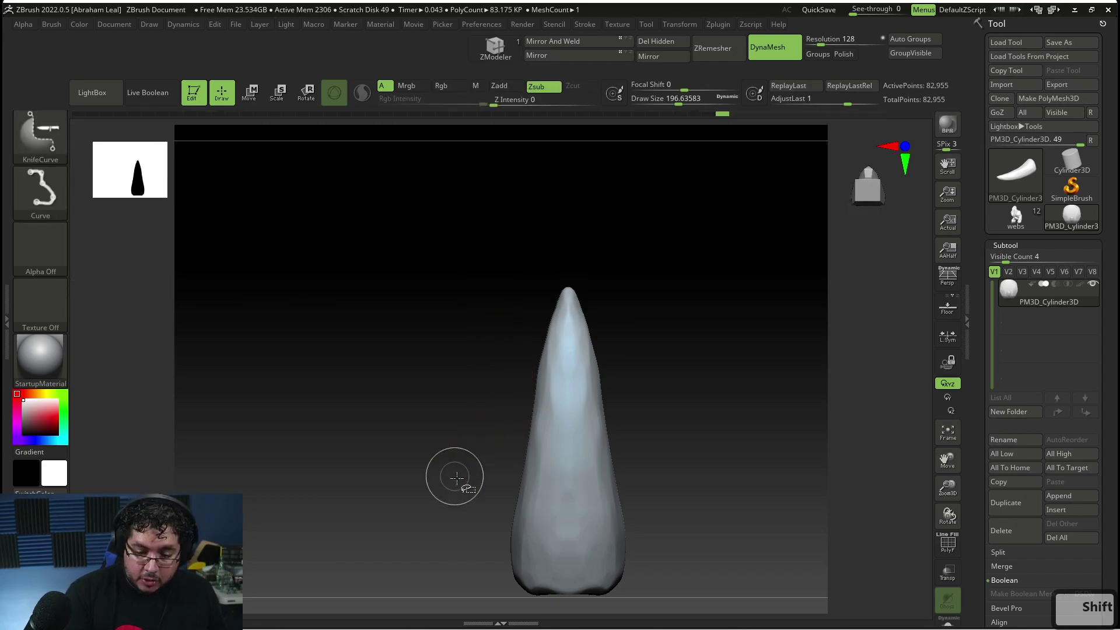
left_click_drag(456, 470, 826, 187, "ctrl+shift")
left_click_drag(681, 450, 659, 442)
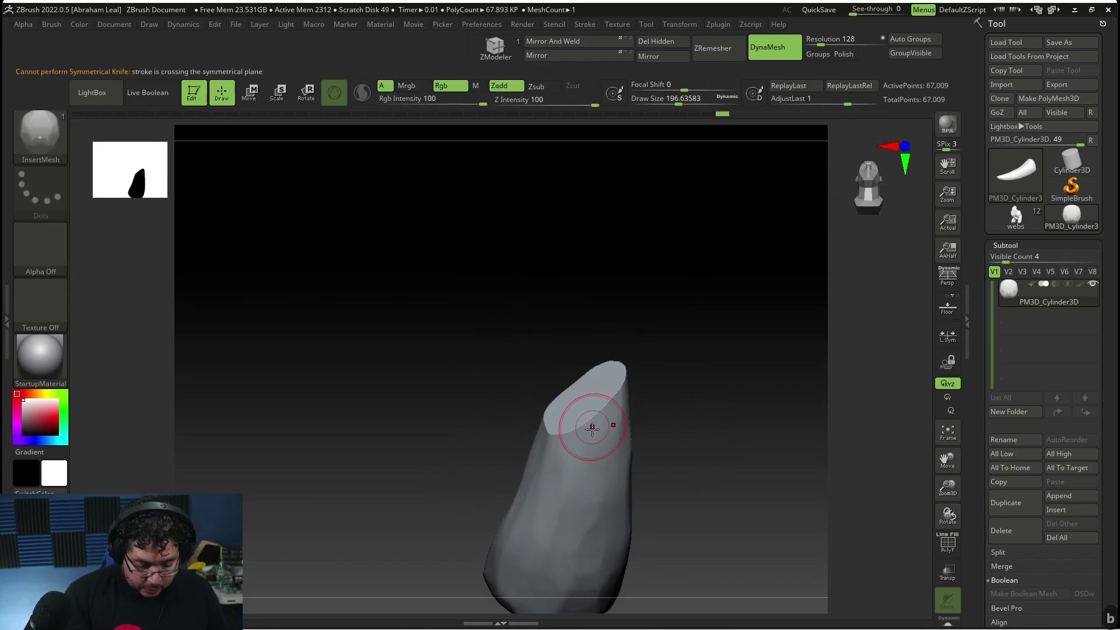
Bevel the rim of the diagonal cut with TrimDynamic at a draw size of about 124, undoing the first stroke
key("b")
key("t")
key("d")
key("space")
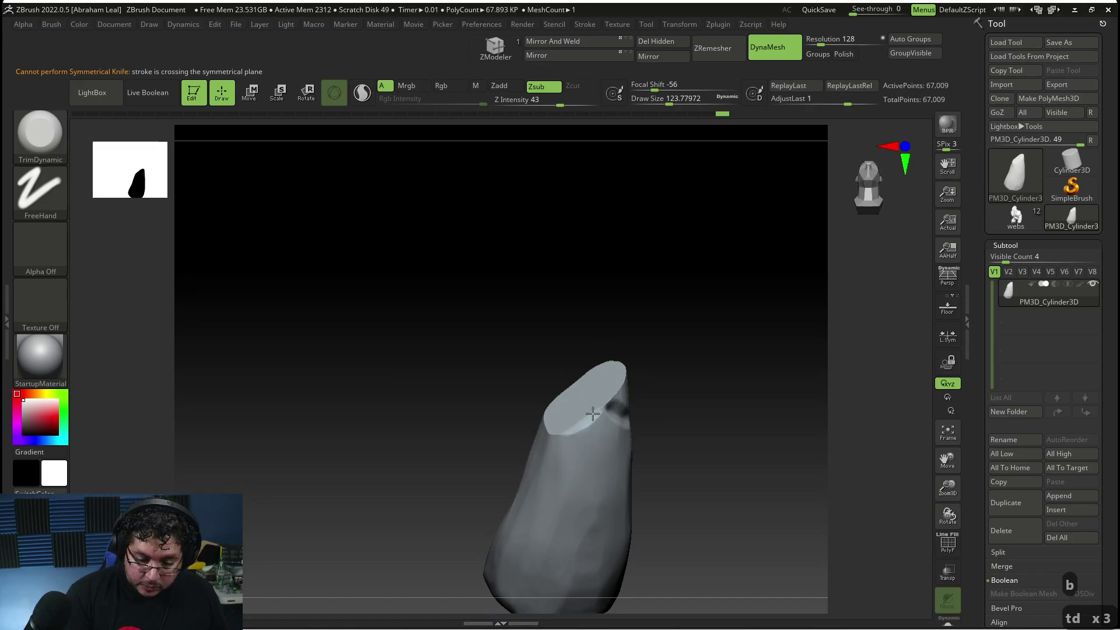
key("ctrl+z")
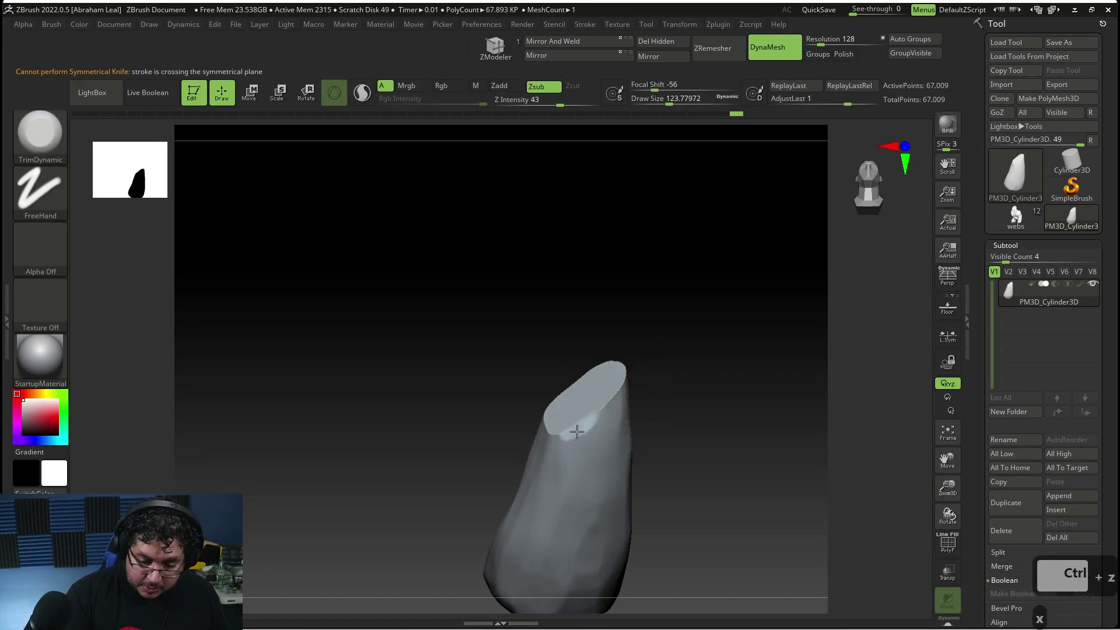
left_click_drag(572, 434, 606, 397)
mouse_move(622, 372)
right_mouse_down()
mouse_move(609, 332)
mouse_move(549, 339)
mouse_move(688, 407)
mouse_move(670, 408)
mouse_move(739, 389)
mouse_move(708, 419)
mouse_move(729, 445)
mouse_move(782, 387)
mouse_move(751, 369)
mouse_move(743, 452)
mouse_move(716, 430)
right_mouse_up()
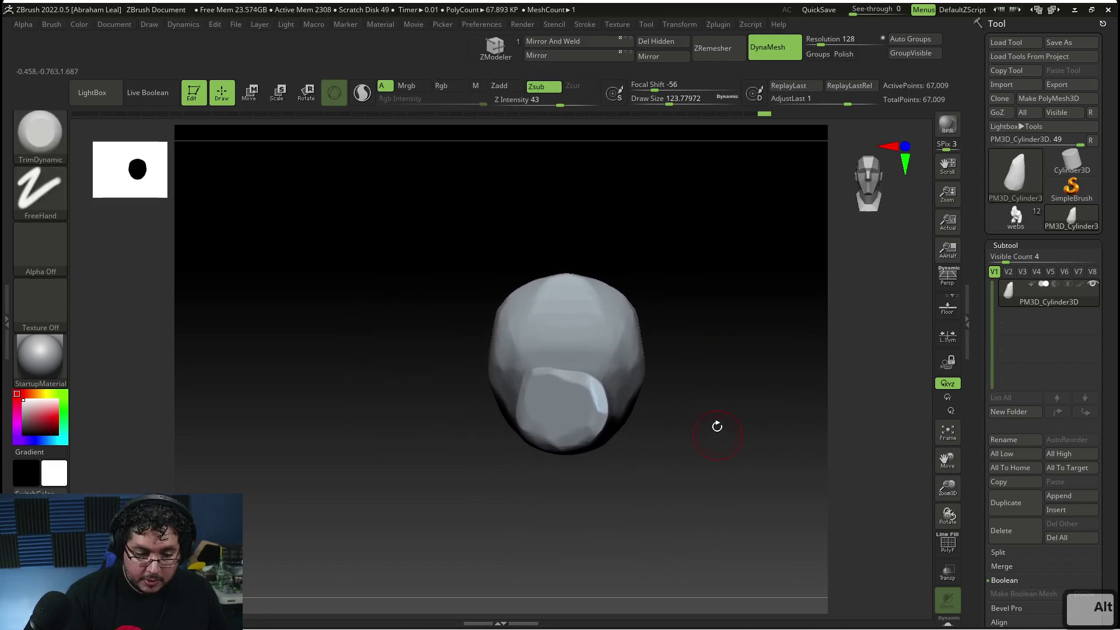
Append the broken-tip horn to the existing InsertMesh brush as a second shape
key("b")
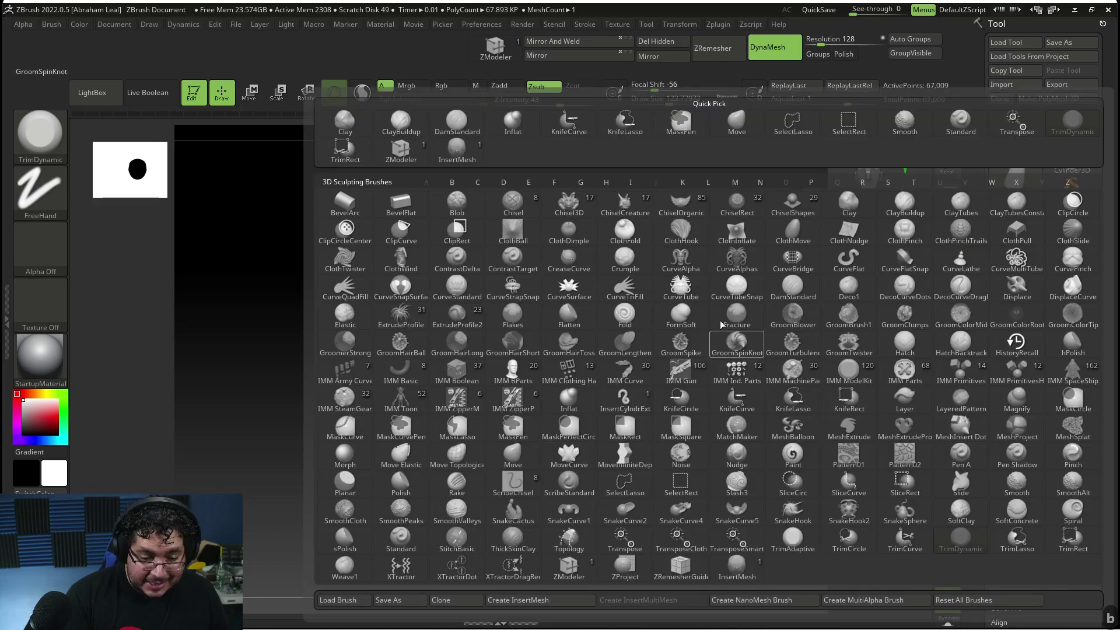
left_click(461, 153)
right_click_drag(708, 407, 694, 418, "alt")
key("b")
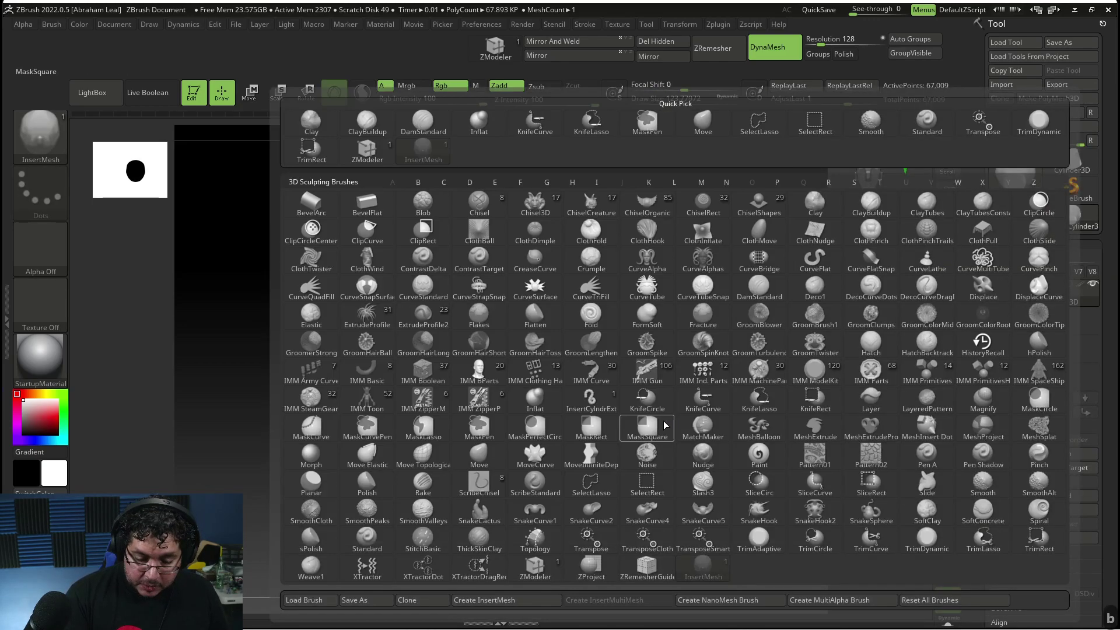
left_click(505, 601)
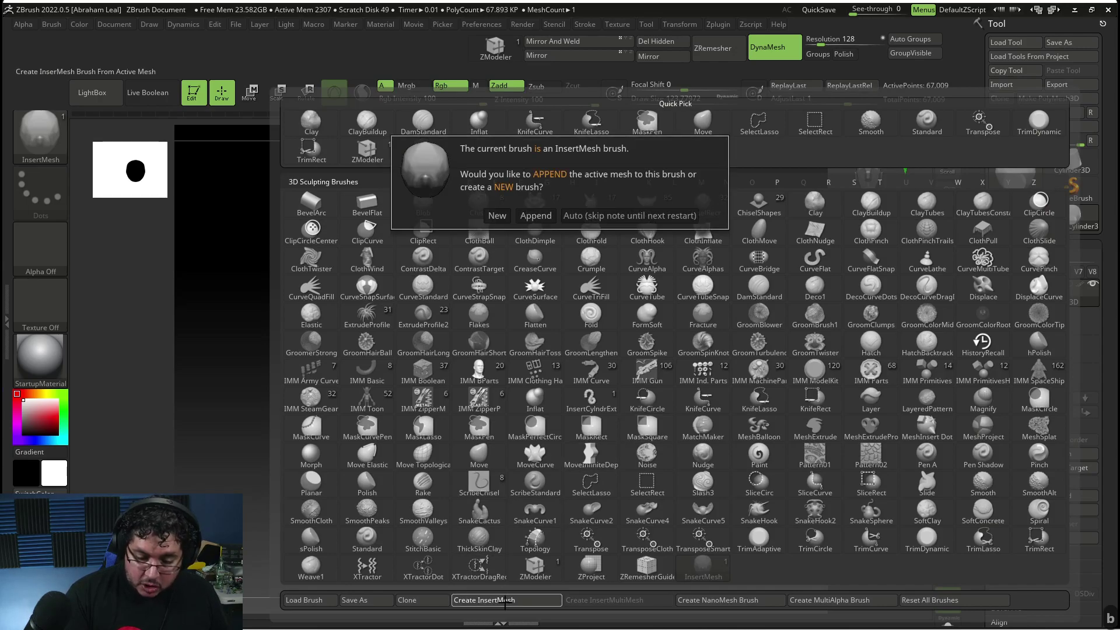
left_click(534, 217)
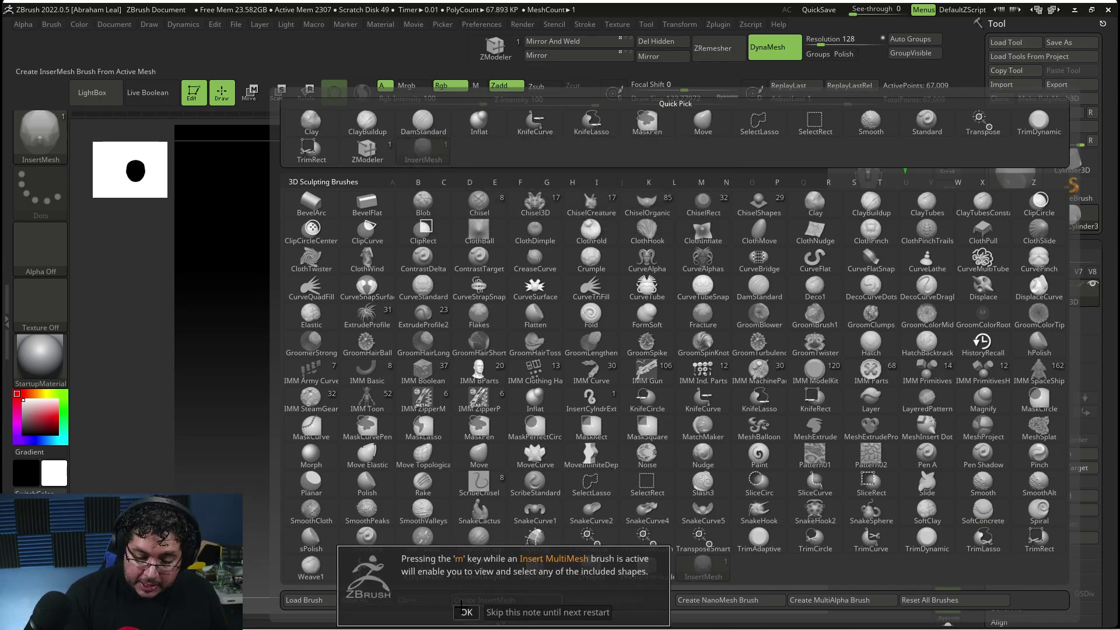
left_click(466, 612)
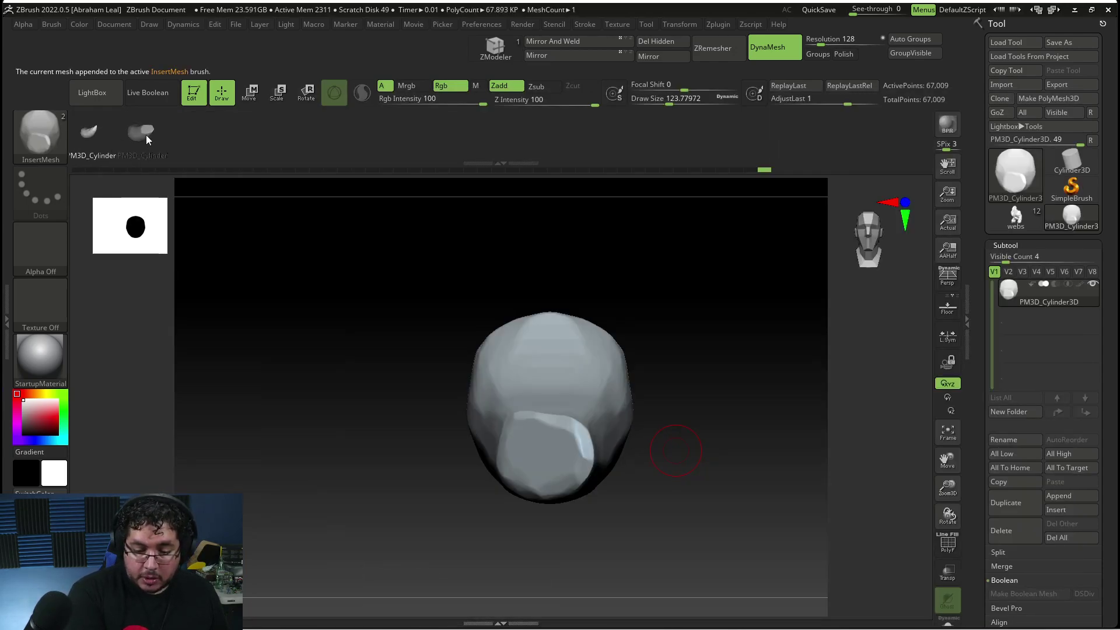
Undo the rim bevel and the diagonal cut to restore the horn's full pointed tip
left_click_drag(685, 445, 702, 394)
key("ctrl+z")
key("ctrl+z")
key("ctrl+z")
key("ctrl+z")
key("ctrl+z")
key("ctrl+z")
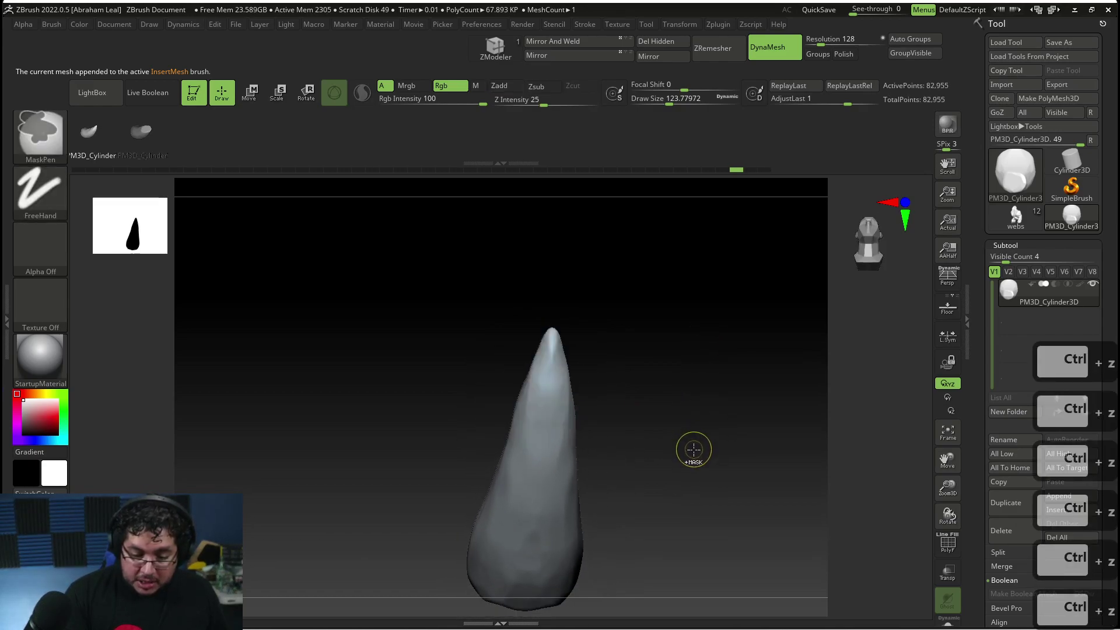
Cut a diagonal notch into one side of the horn below the tip with the KnifeCurve brush
key("shift")
mouse_move(678, 437)
left_mouse_down("alt")
mouse_move(688, 452)
mouse_move(682, 443)
left_mouse_up("alt")
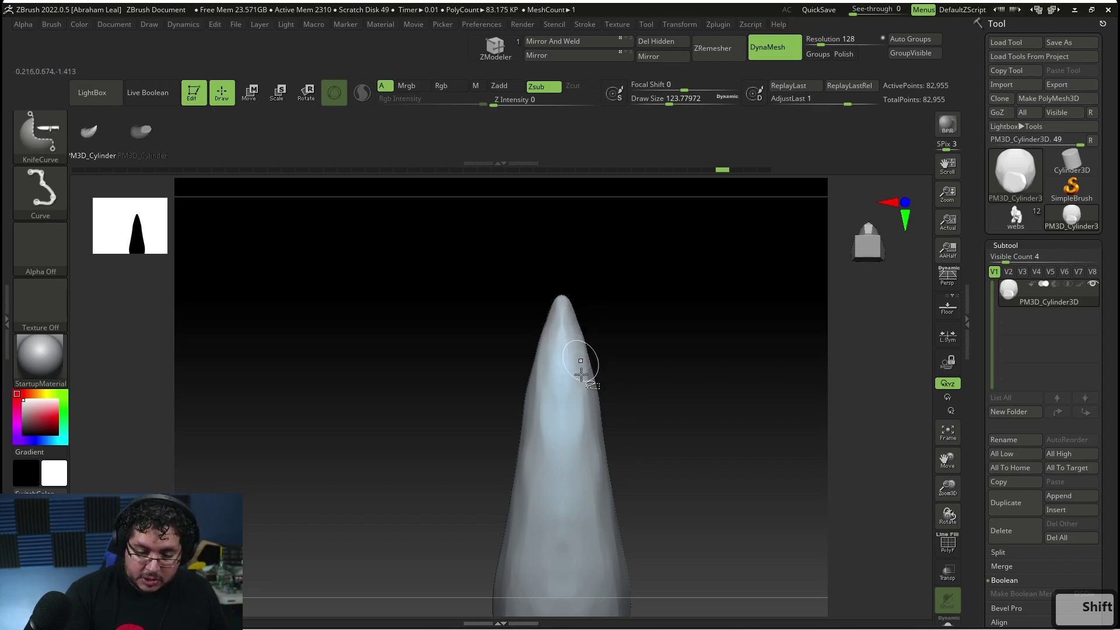
key("ctrl+shift")
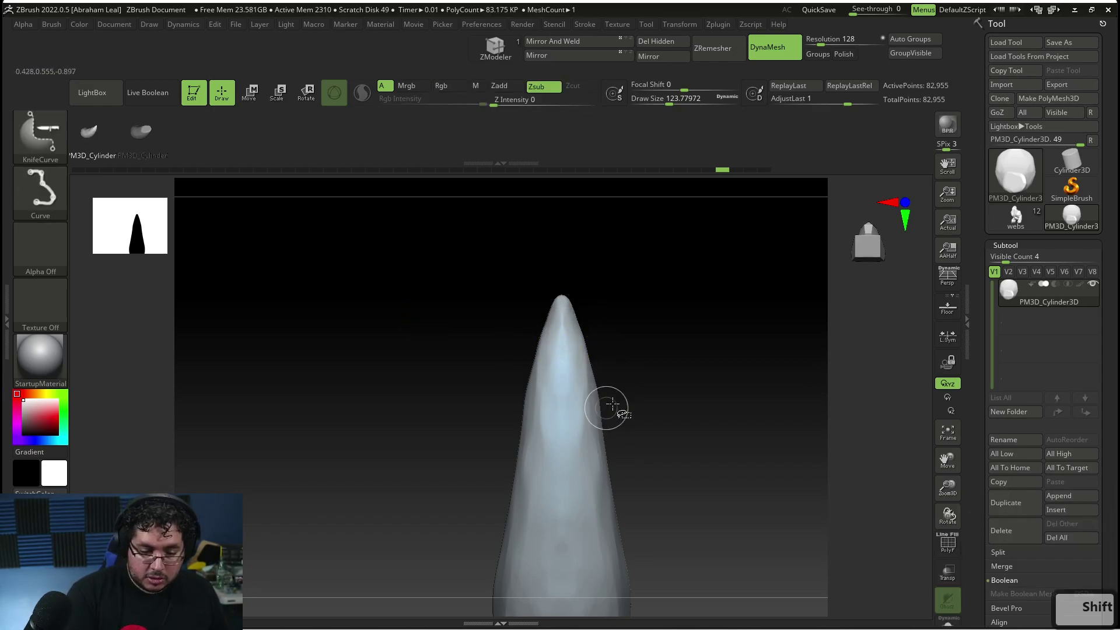
key("alt")
left_click_drag(573, 412, 571, 461)
mouse_move(622, 396)
left_mouse_down("ctrl+shift")
mouse_move(695, 352)
mouse_move(674, 403)
mouse_move(690, 373)
mouse_move(692, 408)
mouse_move(688, 357)
left_mouse_up("ctrl+shift")
key("b")
left_click_drag(680, 350, 673, 375)
Chamfer the notch's edges with TrimDynamic, raising the draw size to about 132
key("b")
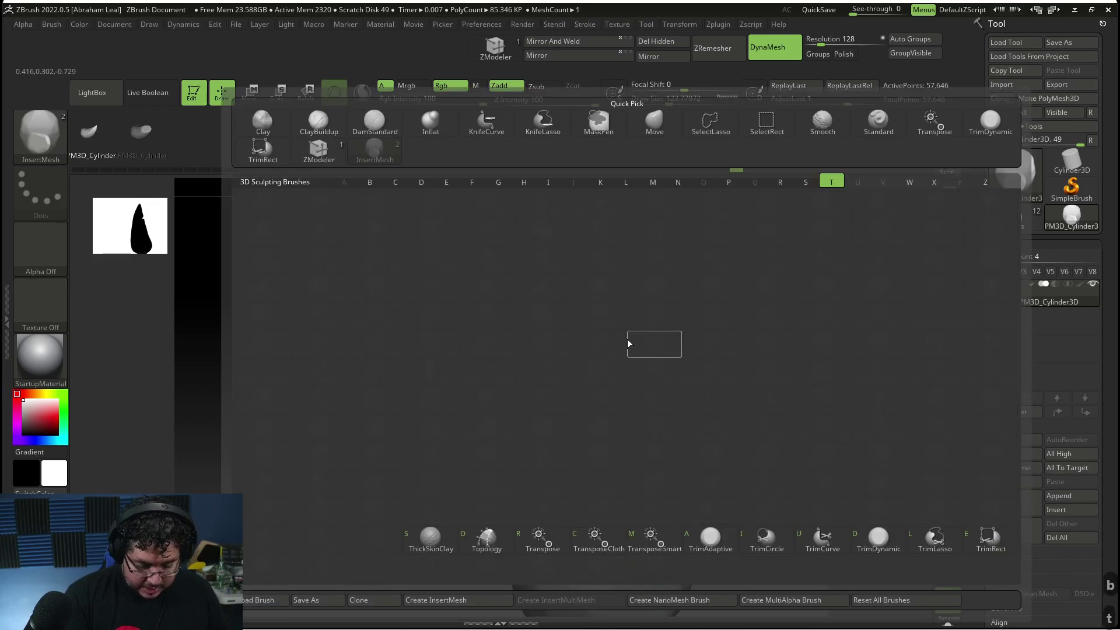
key("t")
key("d")
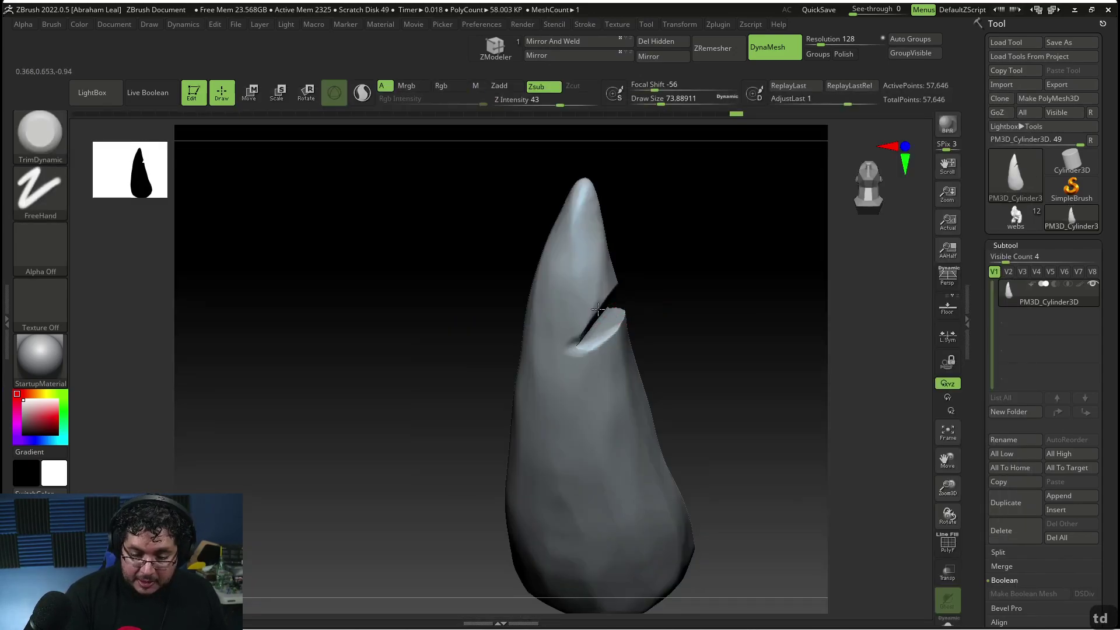
mouse_move(652, 324)
left_mouse_down()
mouse_move(634, 293)
mouse_move(611, 292)
left_mouse_up()
key("space")
right_click_drag(642, 303, 613, 337)
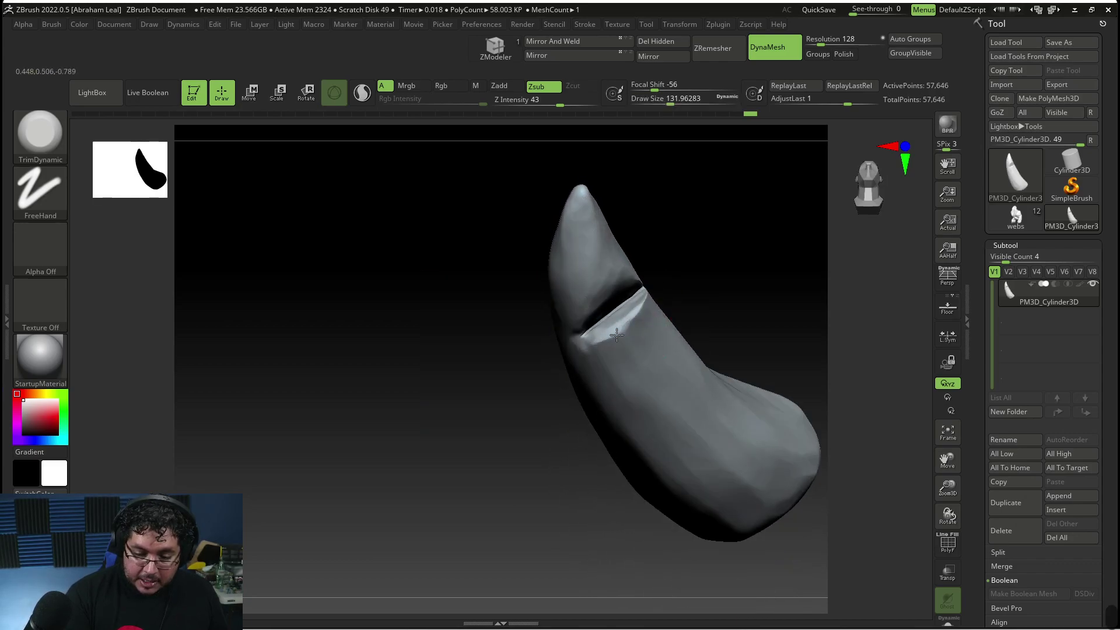
right_click_drag(645, 304, 653, 291)
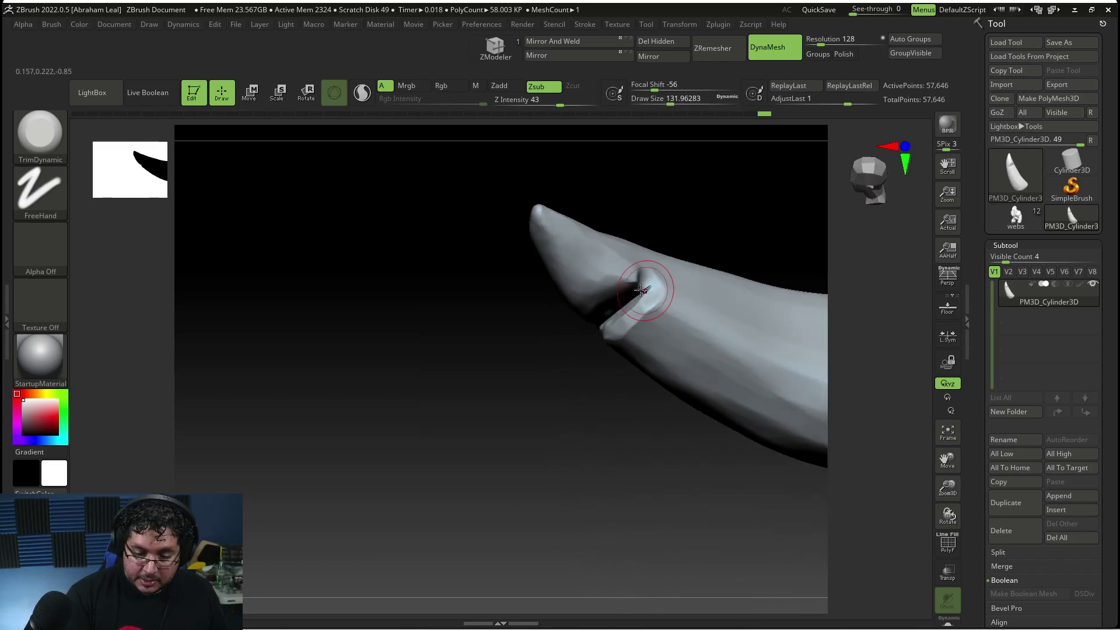
Remesh the notched horn with DynaMesh, and smooth and flatten the remaining edges around the notch
key("ctrl")
left_click_drag(710, 240, 744, 263, "ctrl")
right_click_drag(700, 257, 676, 286)
mouse_move(627, 315)
left_mouse_down("shift")
mouse_move(642, 290)
mouse_move(626, 303)
left_mouse_up("shift")
mouse_move(618, 326)
right_mouse_down()
mouse_move(585, 368)
mouse_move(653, 309)
right_mouse_up()
left_click_drag(664, 296, 636, 309)
mouse_move(654, 300)
right_mouse_down()
mouse_move(703, 305)
mouse_move(676, 279)
right_mouse_up()
left_click_drag(640, 315, 634, 304)
mouse_move(679, 314)
right_mouse_down()
mouse_move(653, 314)
mouse_move(632, 284)
mouse_move(666, 289)
right_mouse_up()
right_click_drag(687, 325, 678, 381)
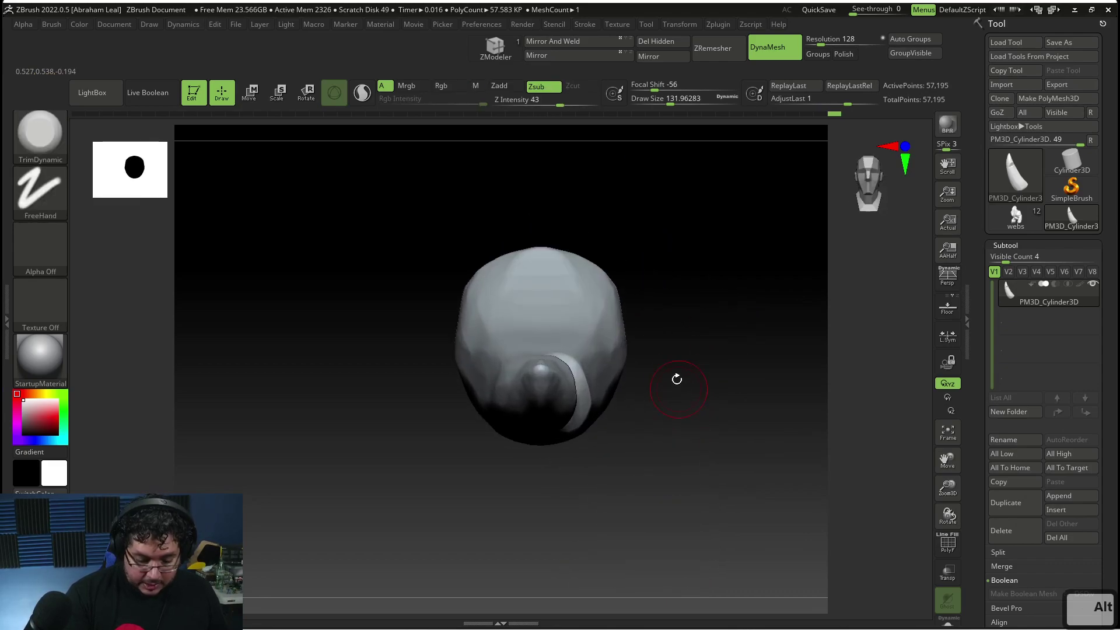
Append the notched horn to the InsertMesh brush as its third shape
key("b")
left_click(420, 150)
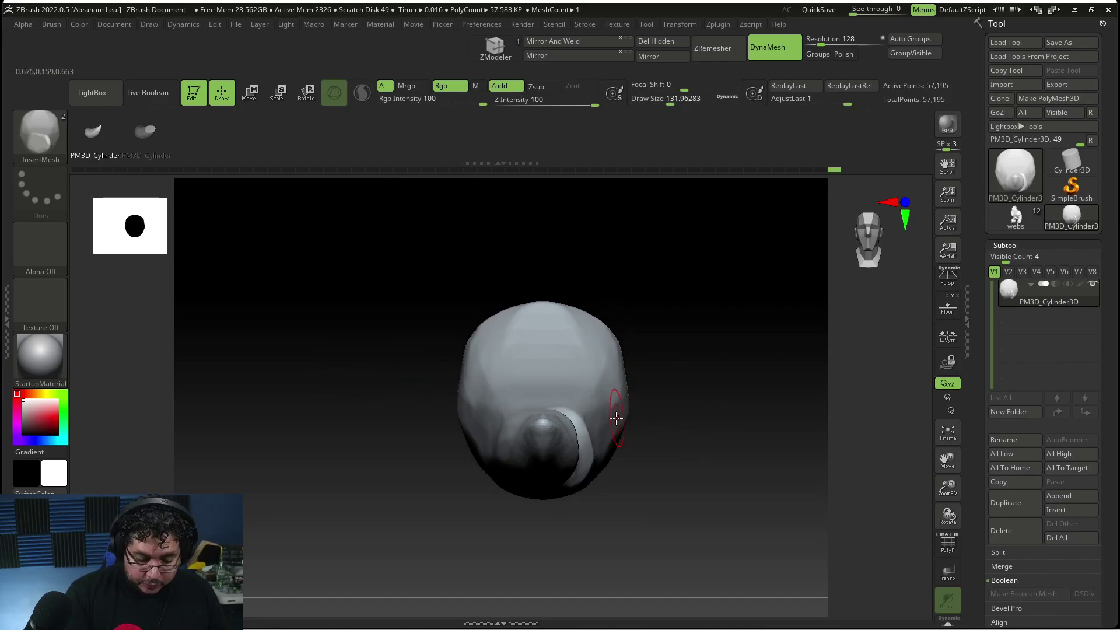
key("b")
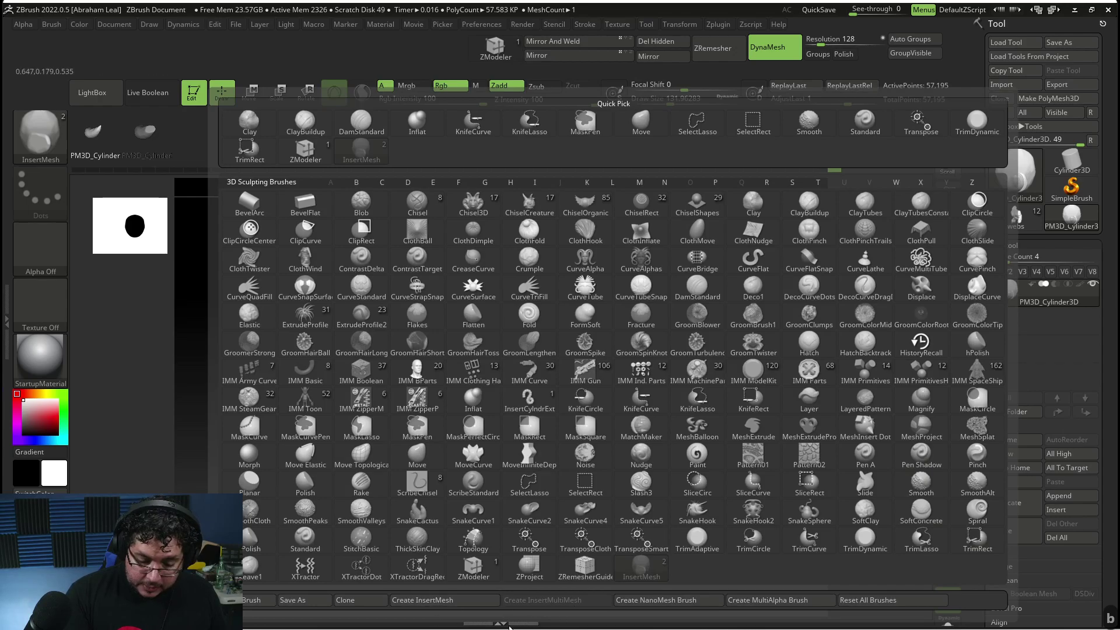
left_click(446, 601)
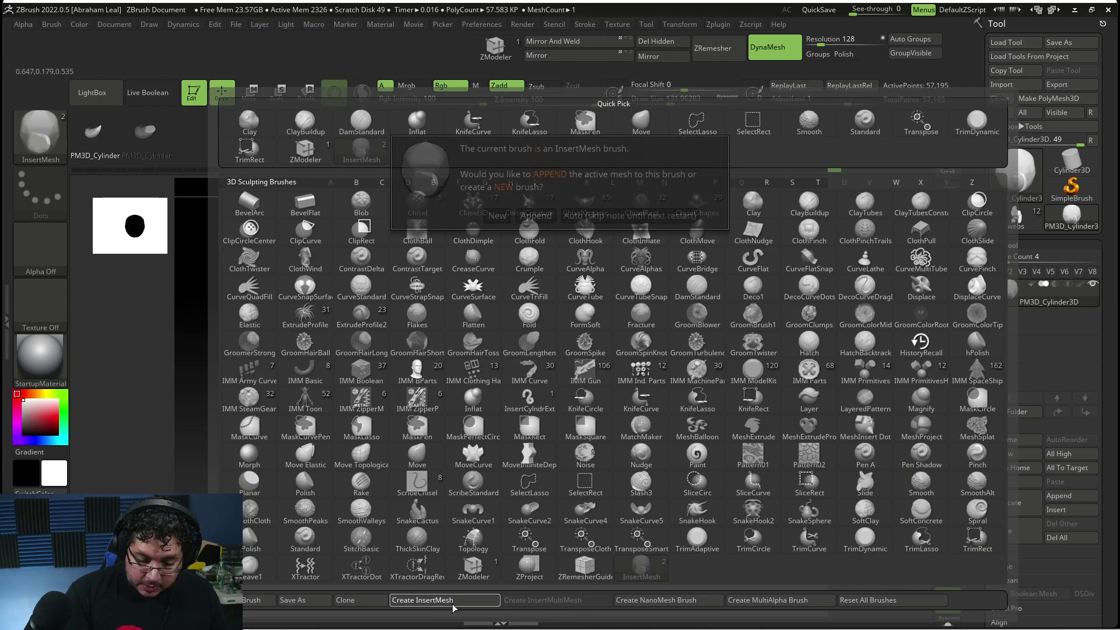
left_click(535, 216)
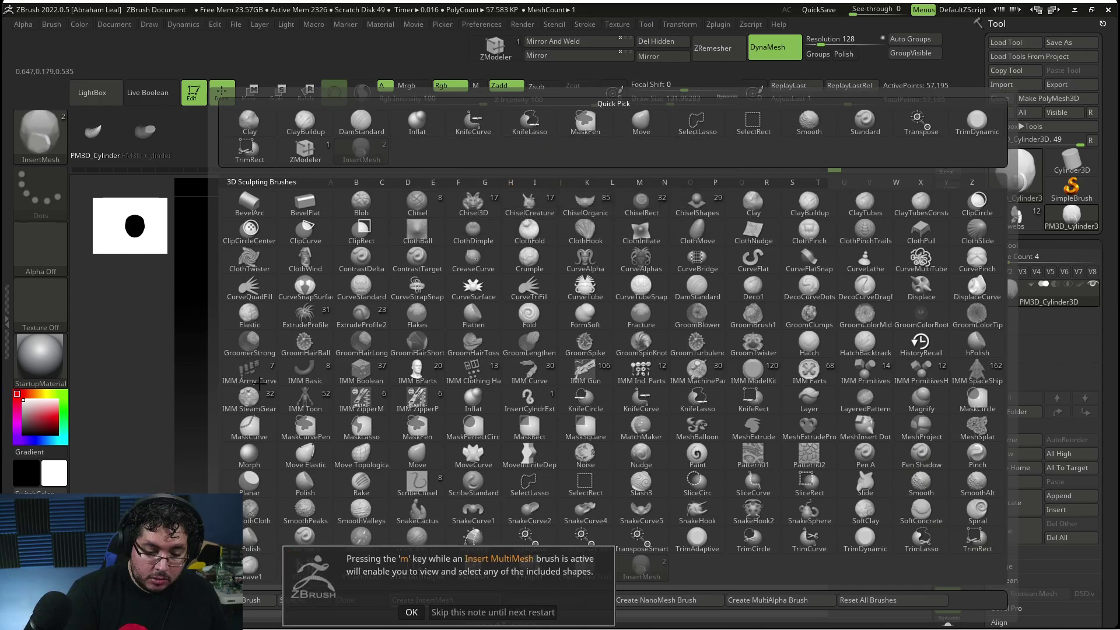
left_click(410, 611)
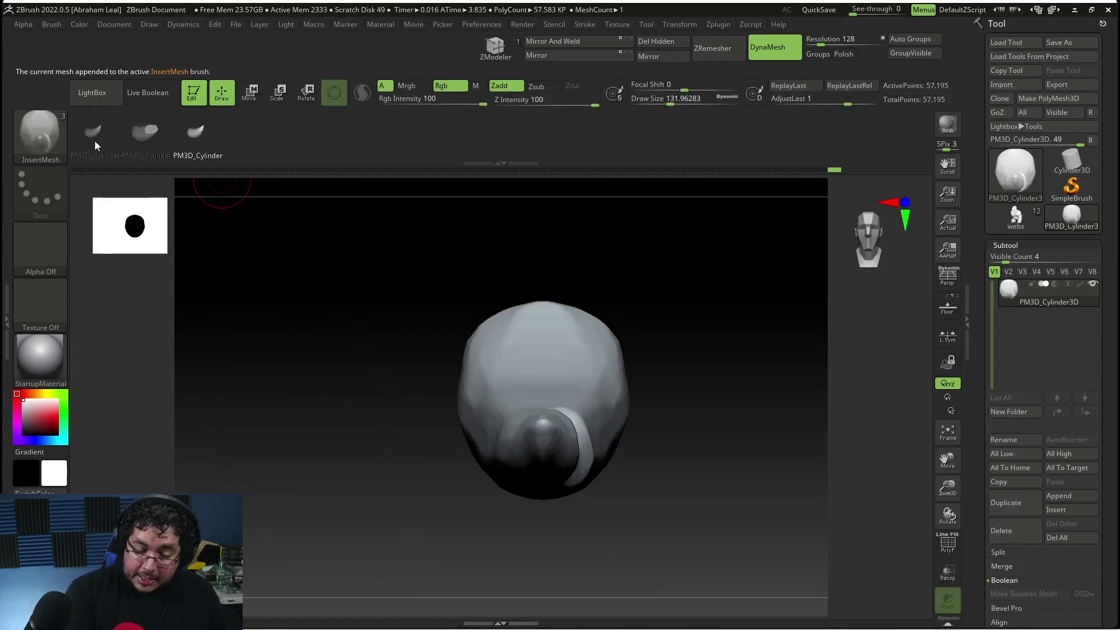
Save the three-horn InsertMesh brush as a preset, choosing the assets folder of the Nextut_Live project as its location
left_click_drag(680, 409, 655, 388)
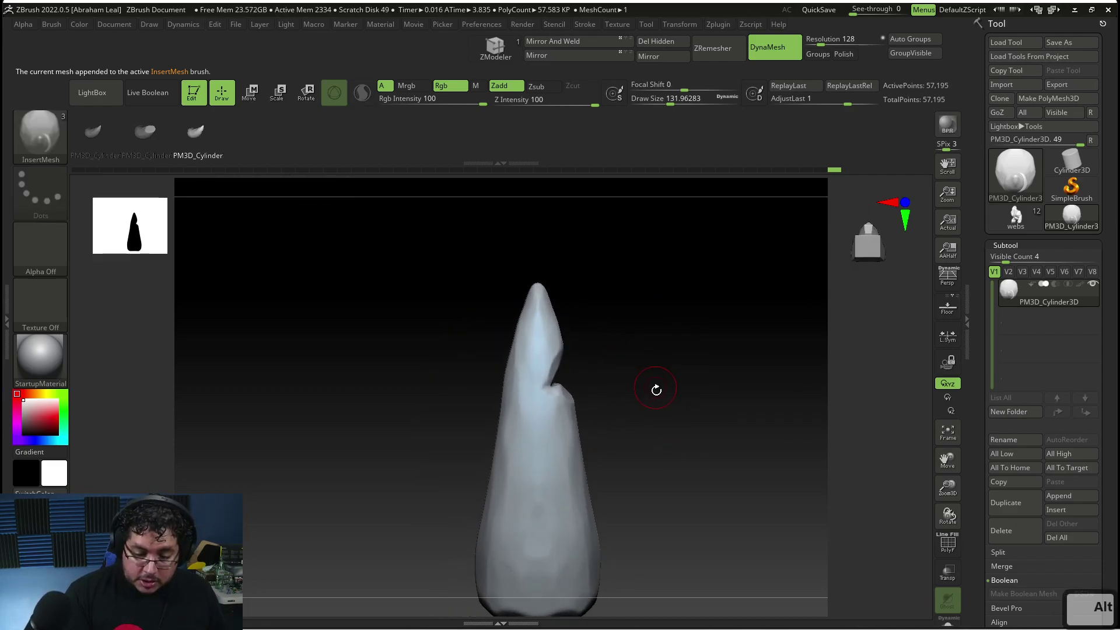
key("b")
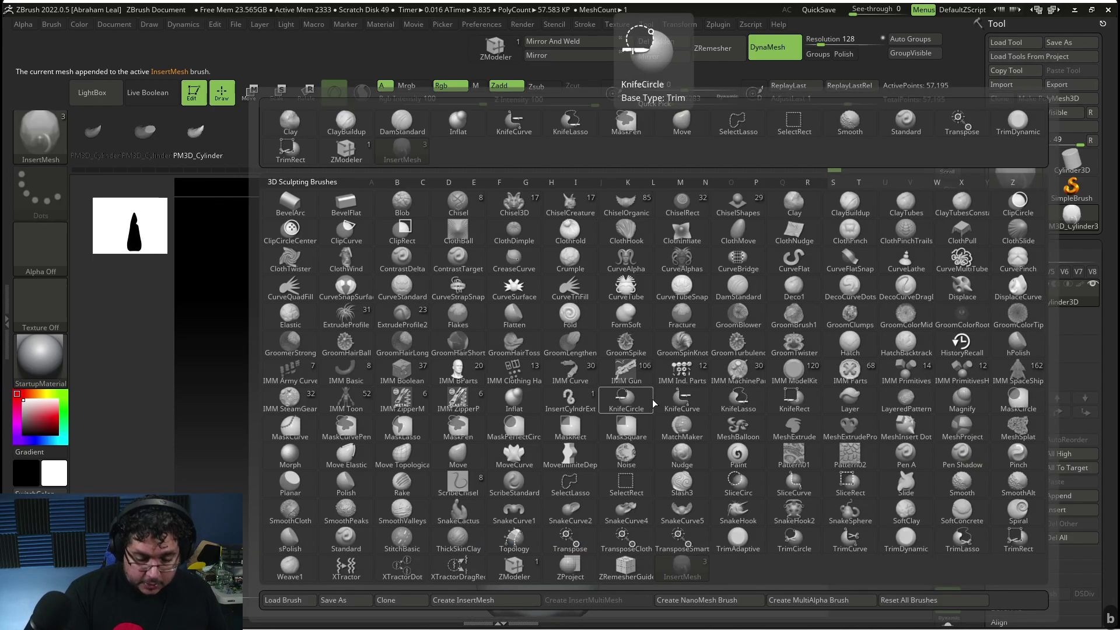
left_click(341, 601)
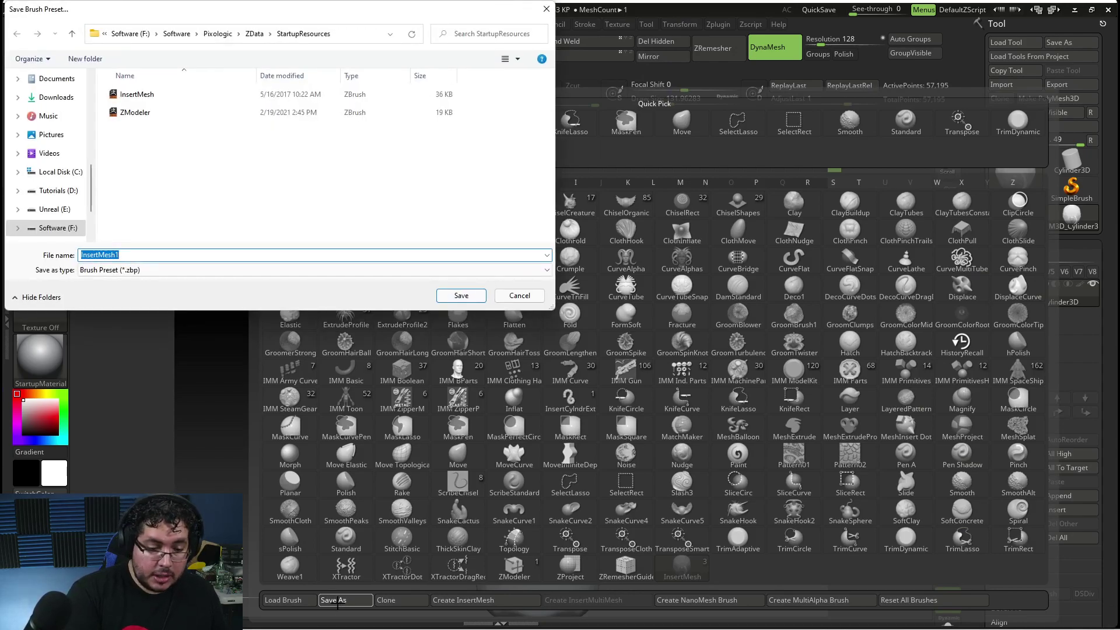
left_click_drag(91, 196, 92, 98)
left_click(59, 120)
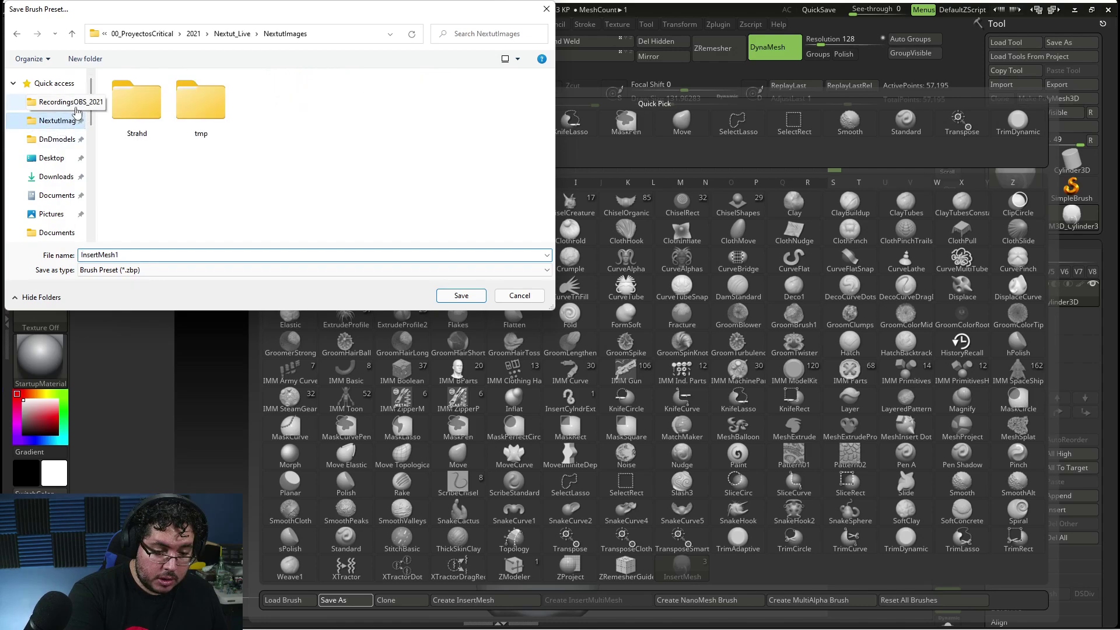
left_click(236, 35)
double_click(167, 97)
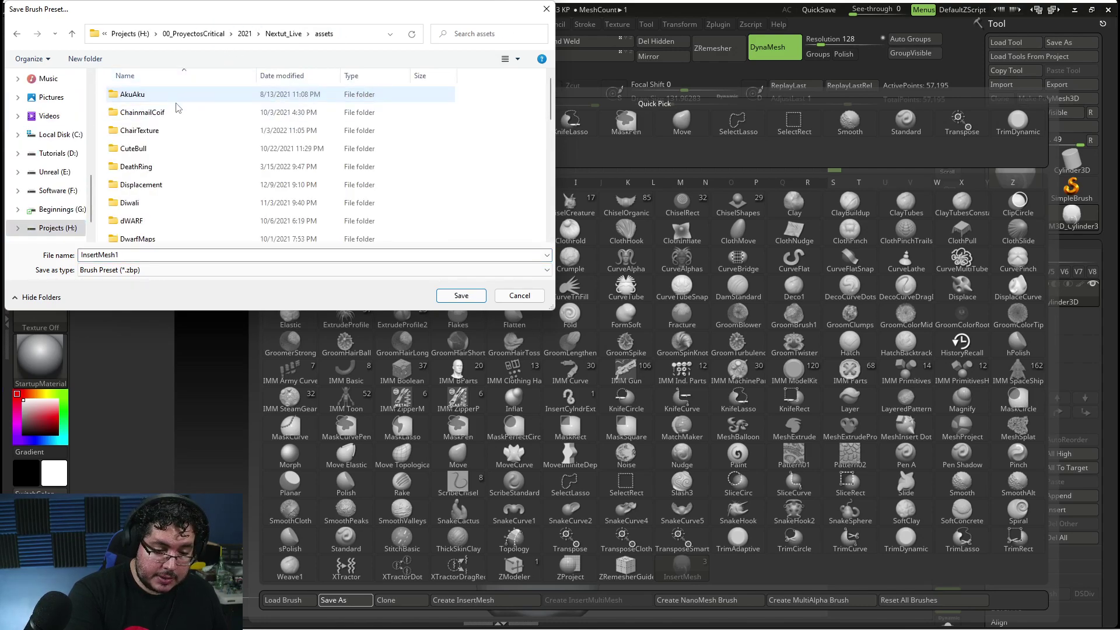
Name the brush preset StylizedHorns and save it
double_click(264, 255)
key("Caps_Lock")
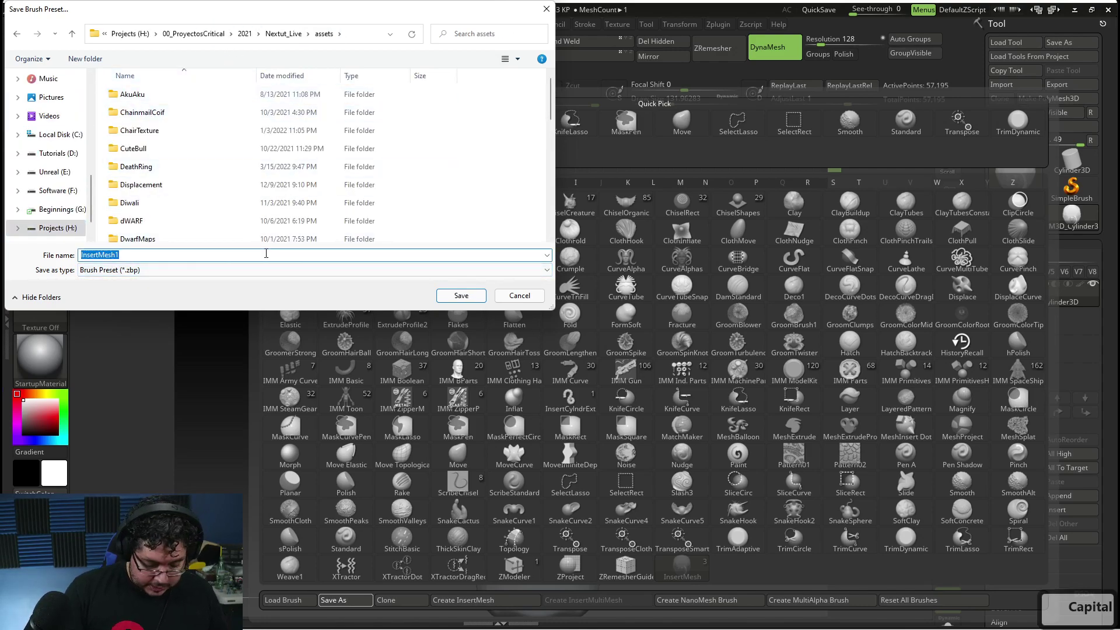
type("H")
key("Caps_Lock")
key("BackSpace")
type("sa")
key("Caps_Lock")
type("TY]")
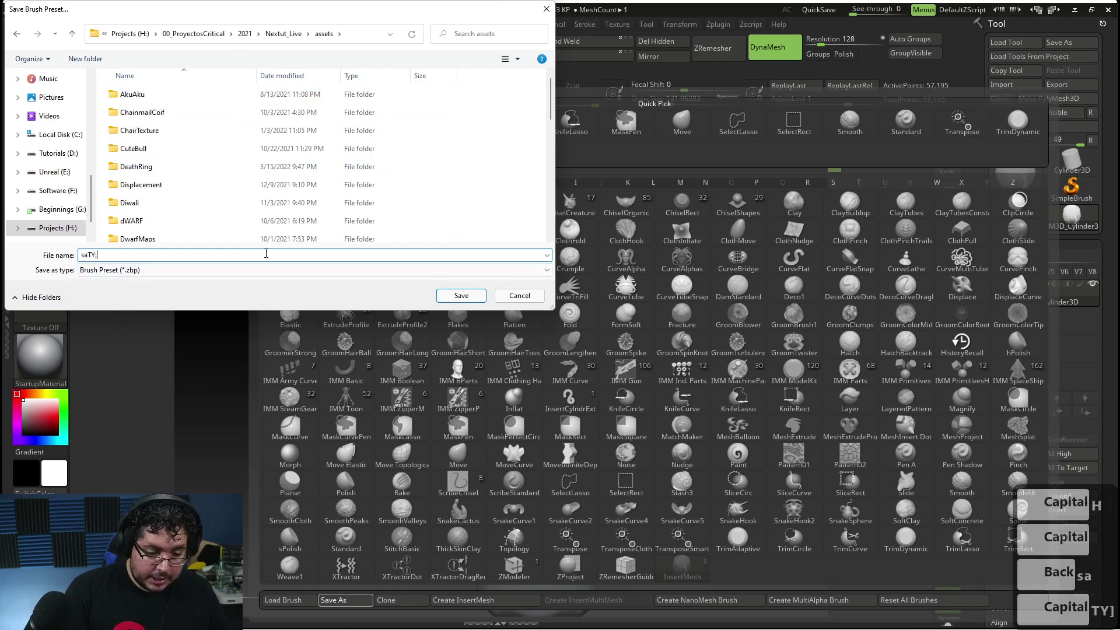
key("BackSpace")
key("BackSpace")
key("BackSpace")
key("BackSpace")
key("BackSpace")
type("S")
key("Caps_Lock")
type("tylized")
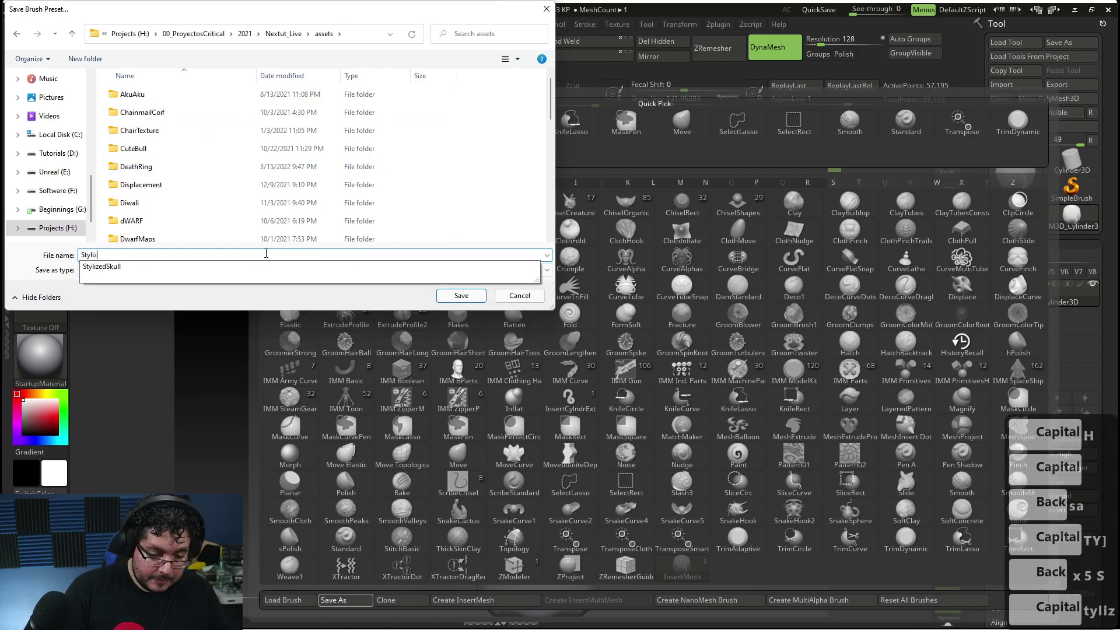
key("Caps_Lock")
type("H")
key("Caps_Lock")
type("orns")
key("Return")
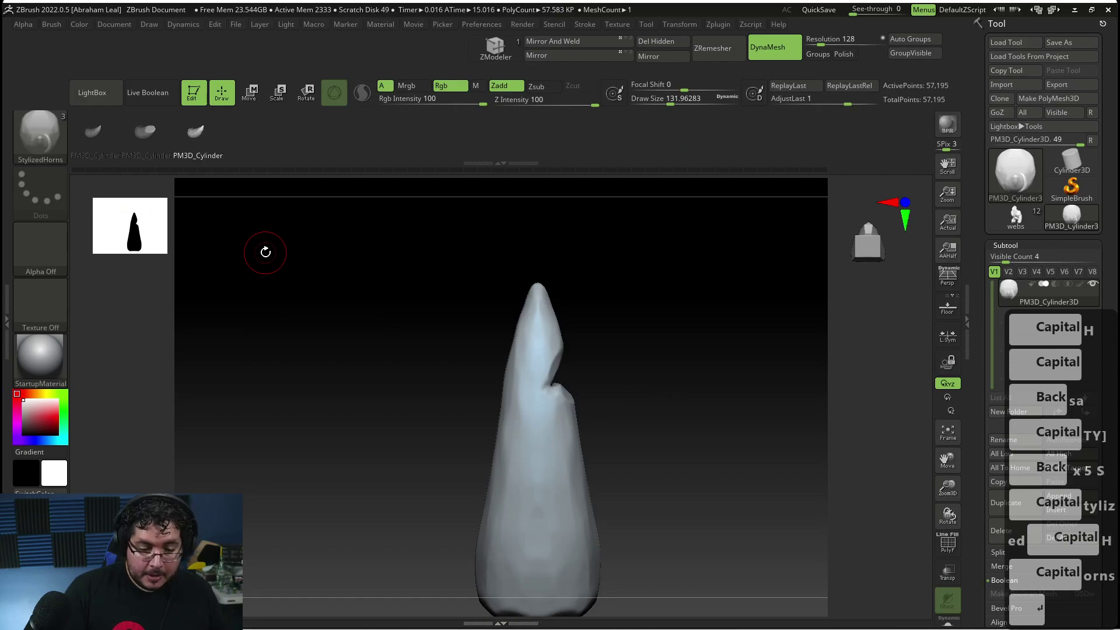
Switch back to the infested citizen model and append a Sphere3D as a new subtool
key("shift")
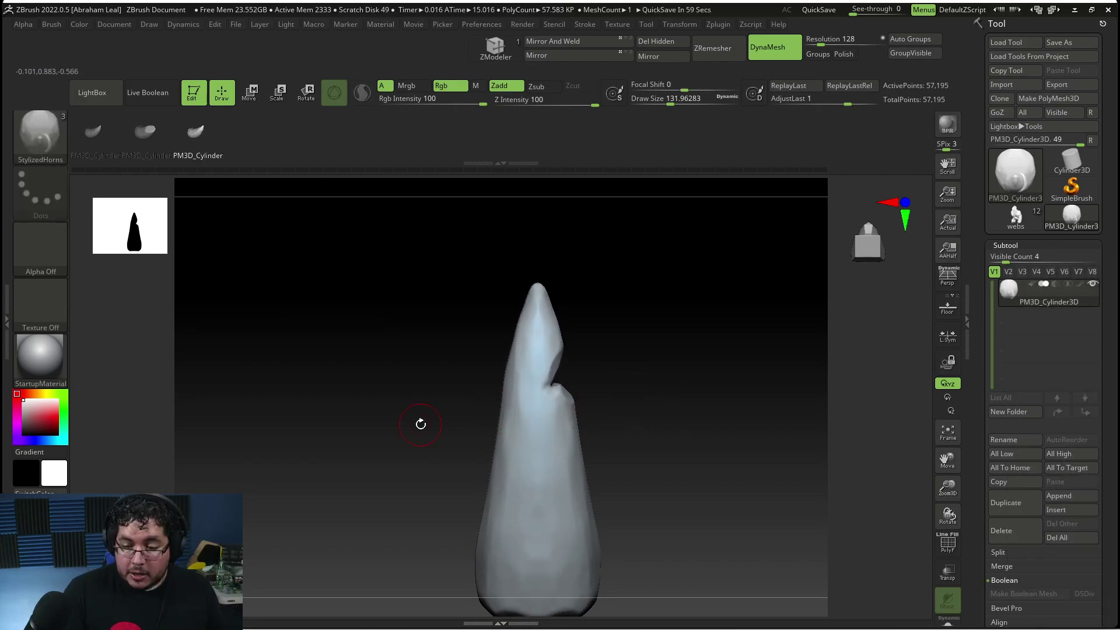
left_click(1015, 219)
left_click_drag(726, 389, 784, 396)
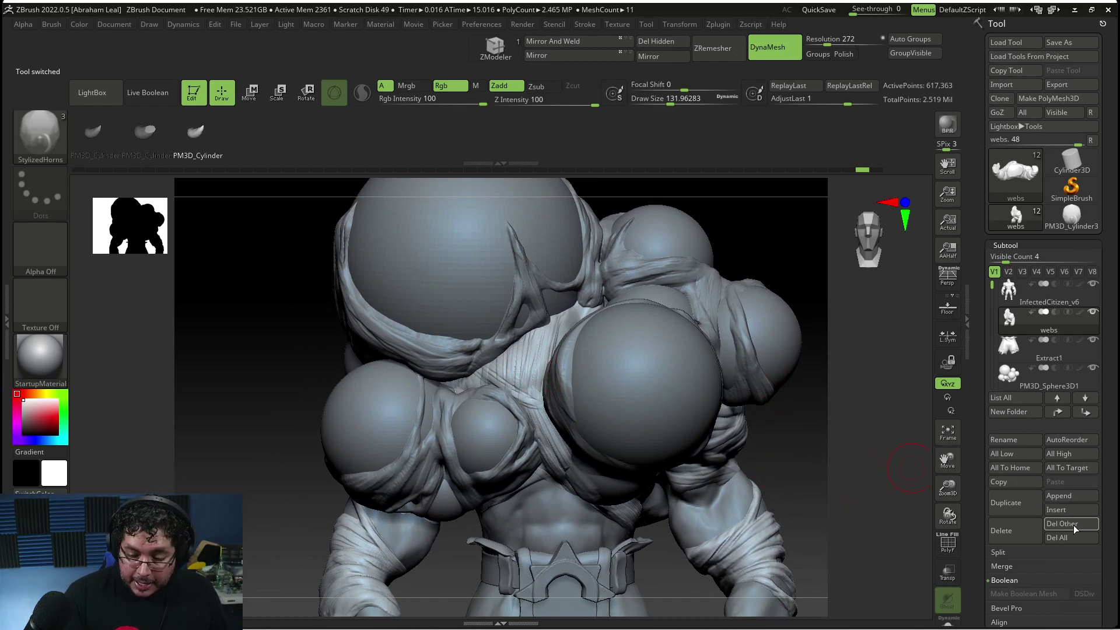
left_click(1062, 496)
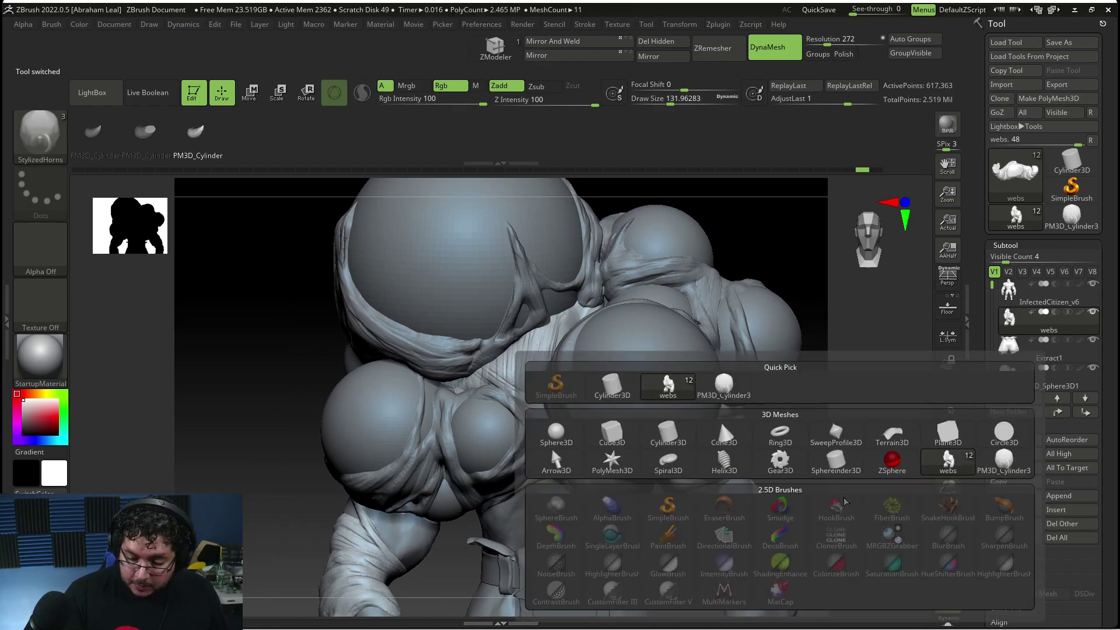
left_click(558, 432)
Select the appended sphere subtool and shrink it inside the creature's torso, using transparency to check its size
left_click_drag(829, 501, 692, 484, "alt")
key("w")
scroll(1008, 313, "down", 3)
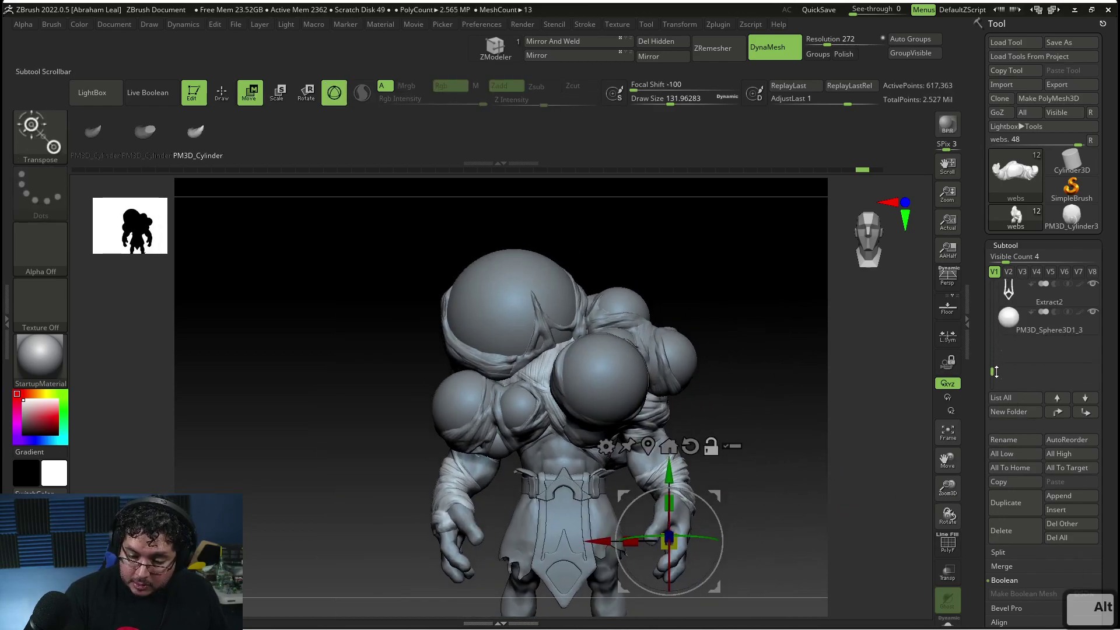
left_click(1007, 315)
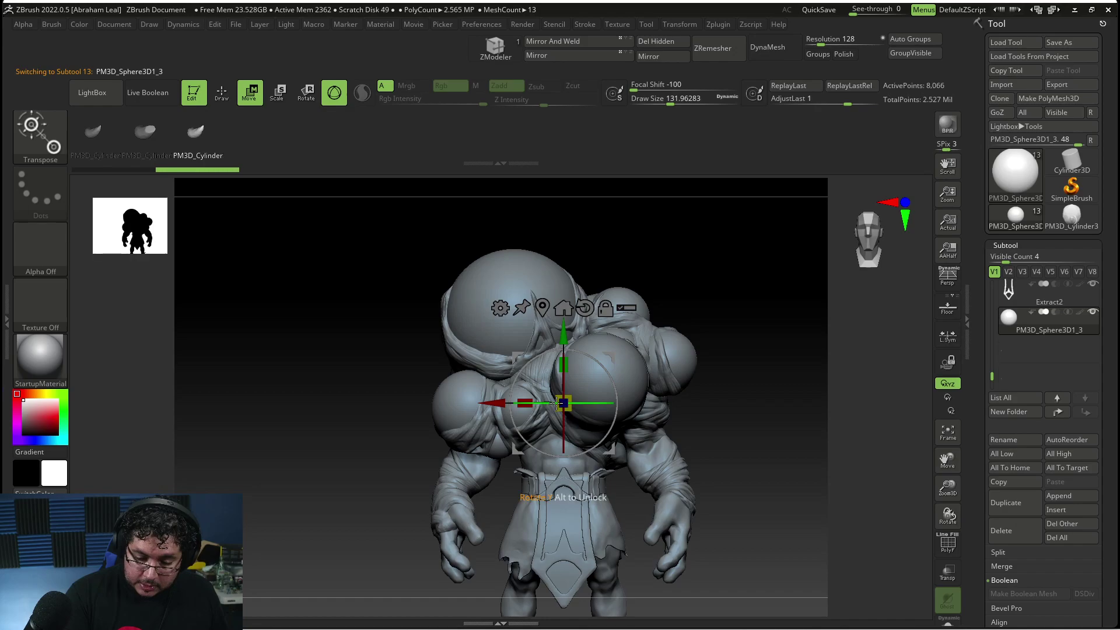
left_click(948, 567)
left_click_drag(569, 407, 545, 407)
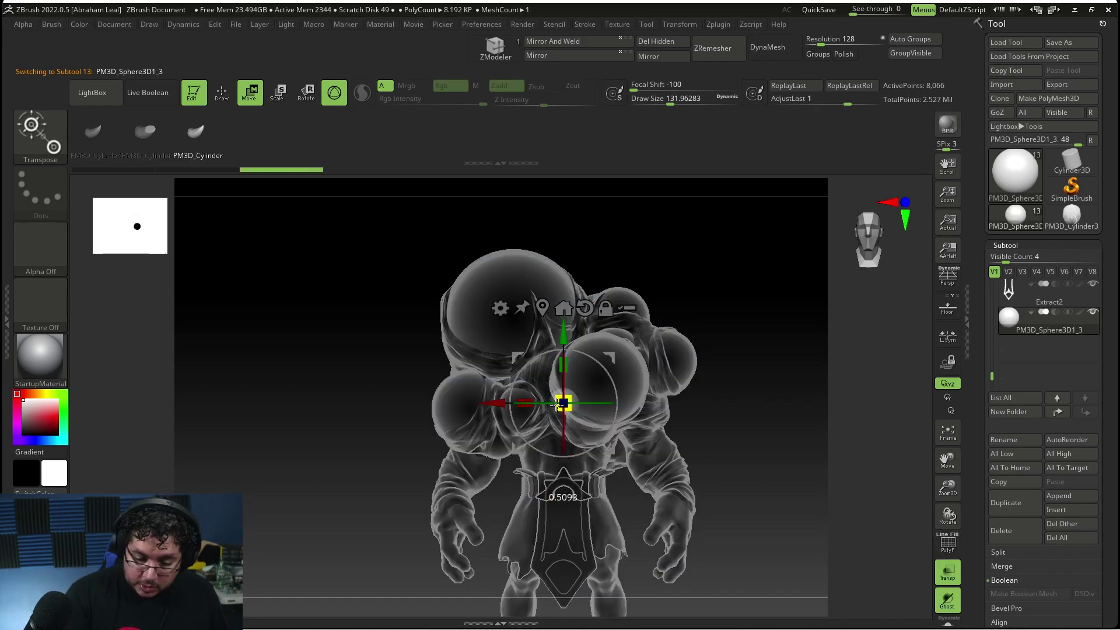
key("q")
left_click_drag(764, 405, 765, 452, "alt")
left_click(948, 573)
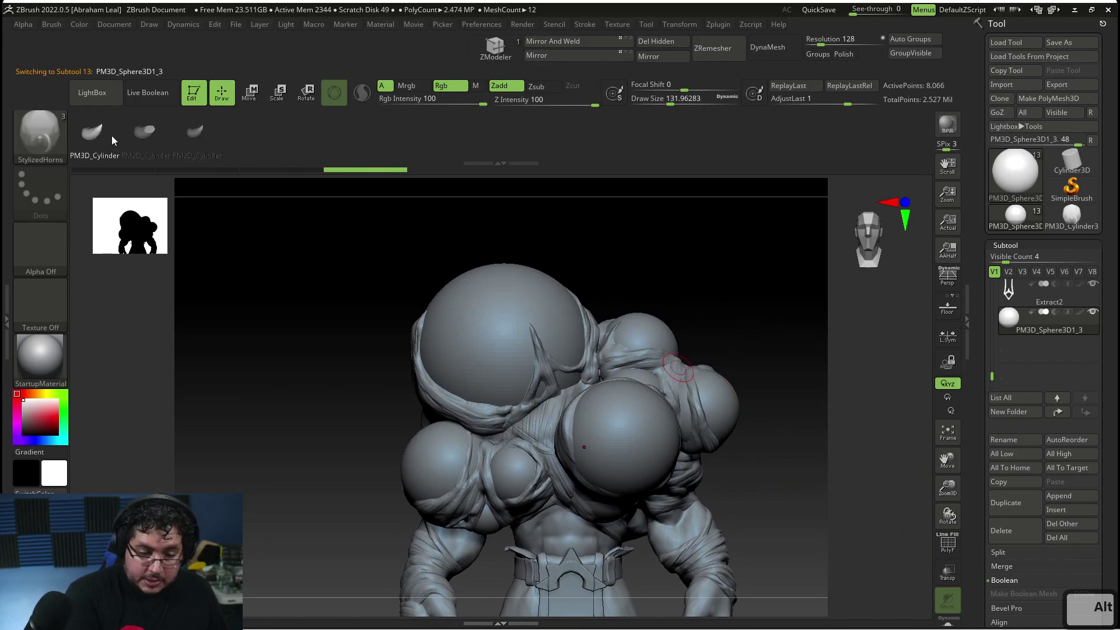
Insert the intact horn on the chest between the head growth and the large chest growth, and move and rotate it into place
key("alt+Tab")
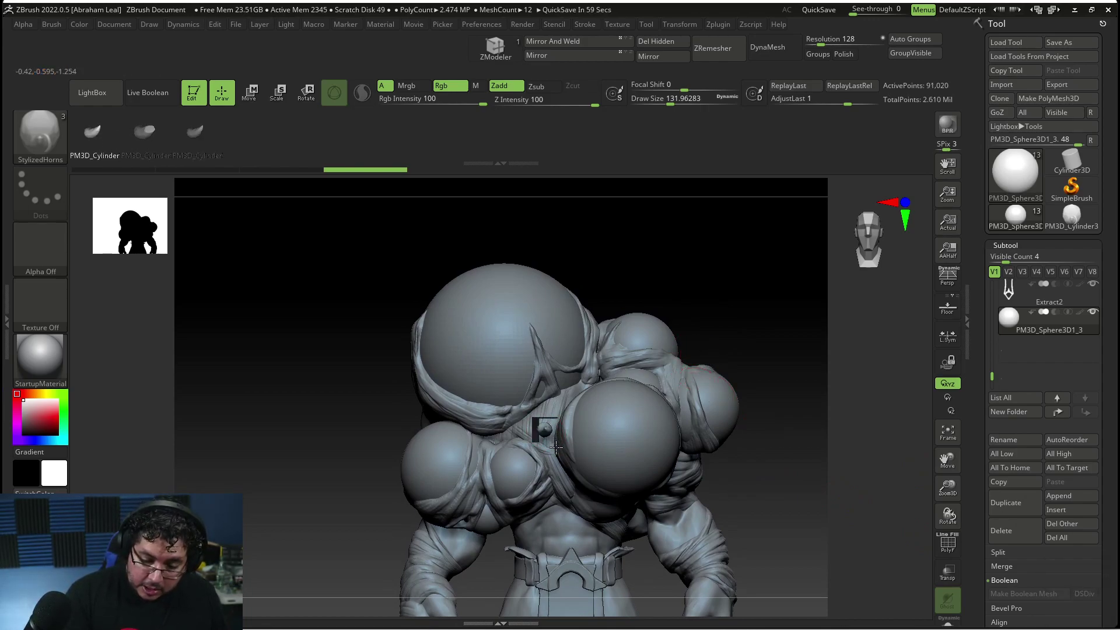
left_click_drag(683, 292, 745, 337)
key("w")
left_click_drag(604, 418, 530, 395)
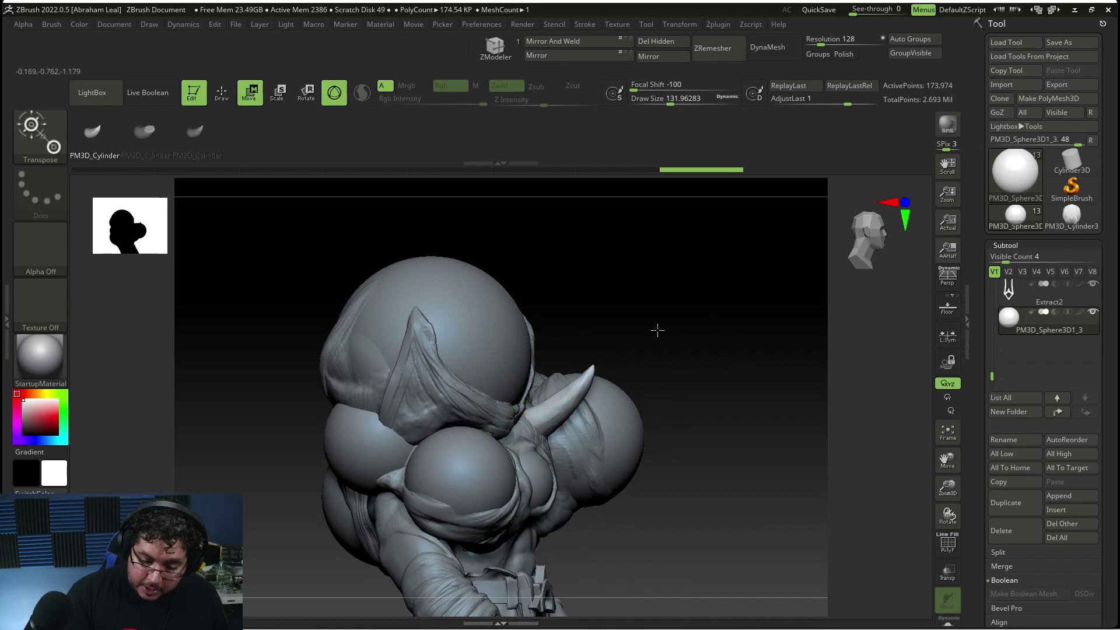
left_click_drag(663, 329, 705, 310, "shift")
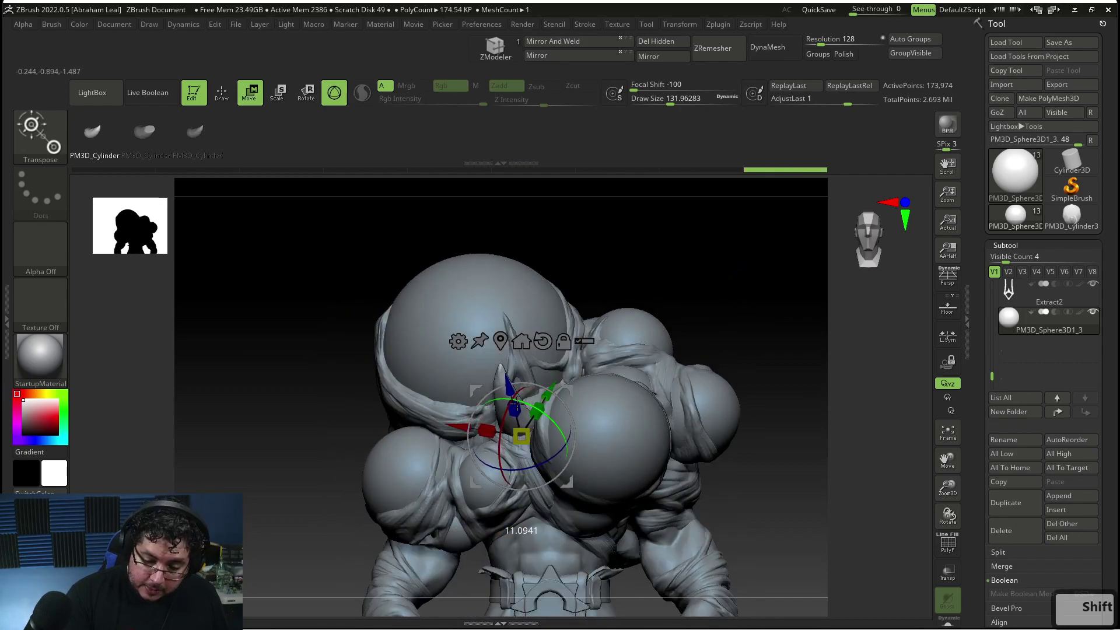
mouse_move(553, 389)
left_mouse_down()
mouse_move(492, 435)
mouse_move(514, 421)
left_mouse_up()
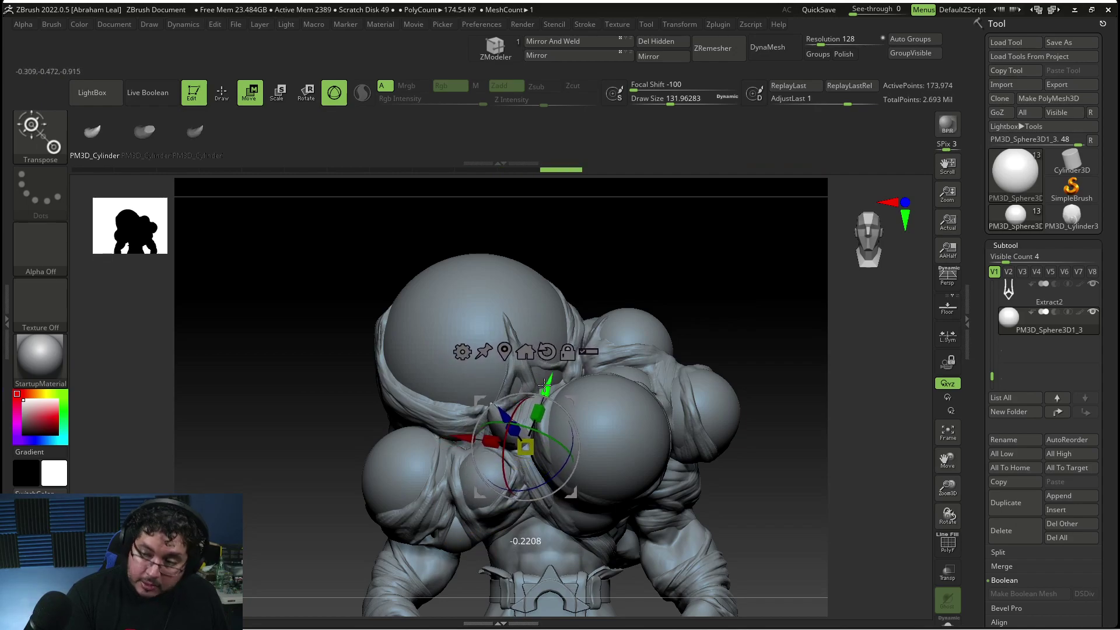
Insert a second intact horn between the head growth and the upper shoulder growth, and rotate it to point outward
key("q")
left_click_drag(753, 310, 723, 379)
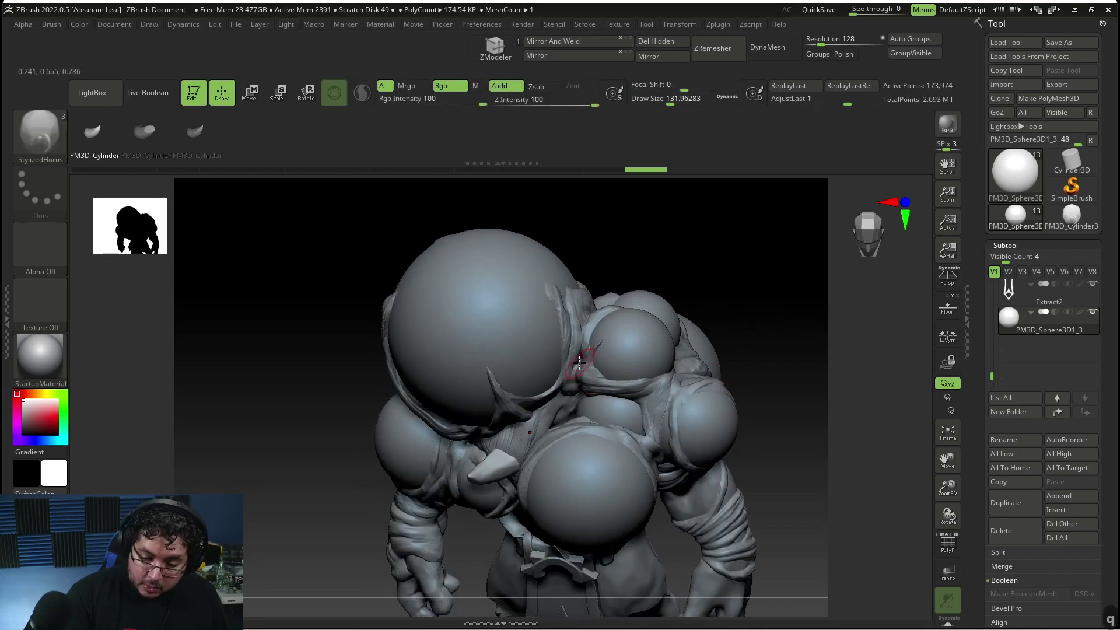
left_click_drag(606, 358, 609, 358)
left_click_drag(695, 278, 720, 253, "shift")
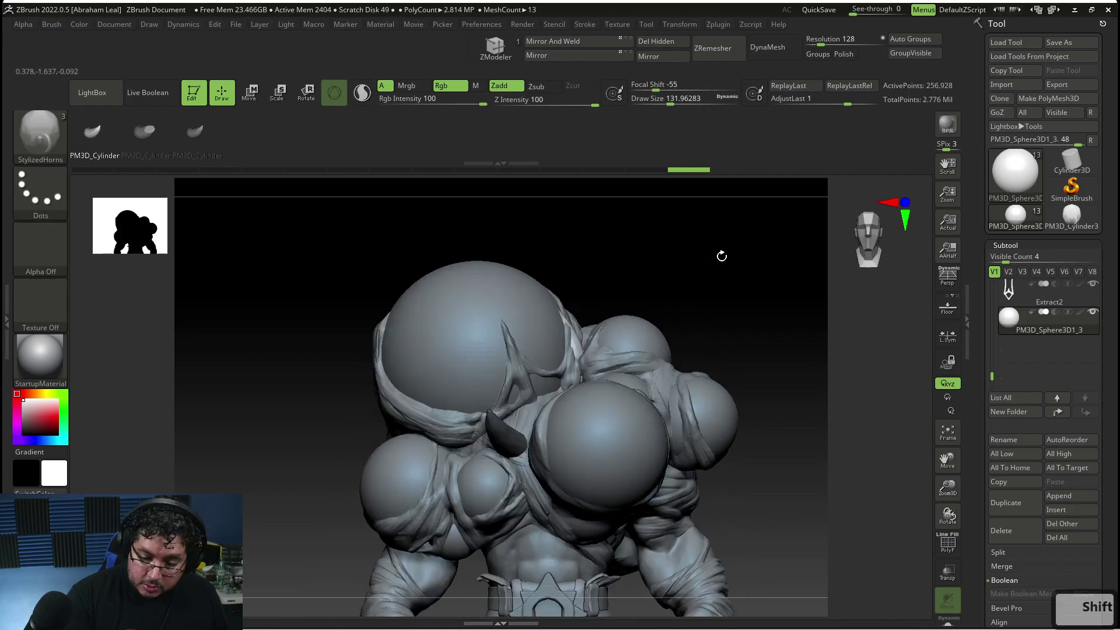
key("e")
left_click_drag(614, 321, 596, 362)
right_click_drag(596, 359, 591, 412)
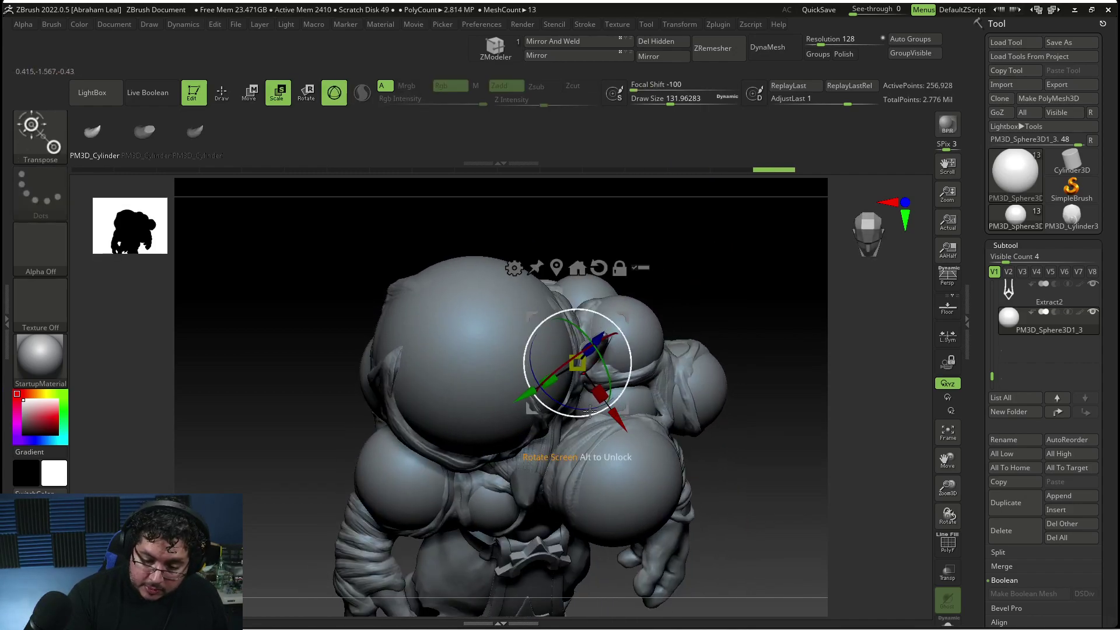
left_click_drag(563, 413, 562, 415)
left_click_drag(715, 264, 644, 277)
mouse_move(740, 279)
left_mouse_down()
mouse_move(779, 309)
mouse_move(744, 344)
left_mouse_up()
Insert a third intact horn behind the upper shoulder growth beside the head growth, and angle it upward
key("q")
key("e")
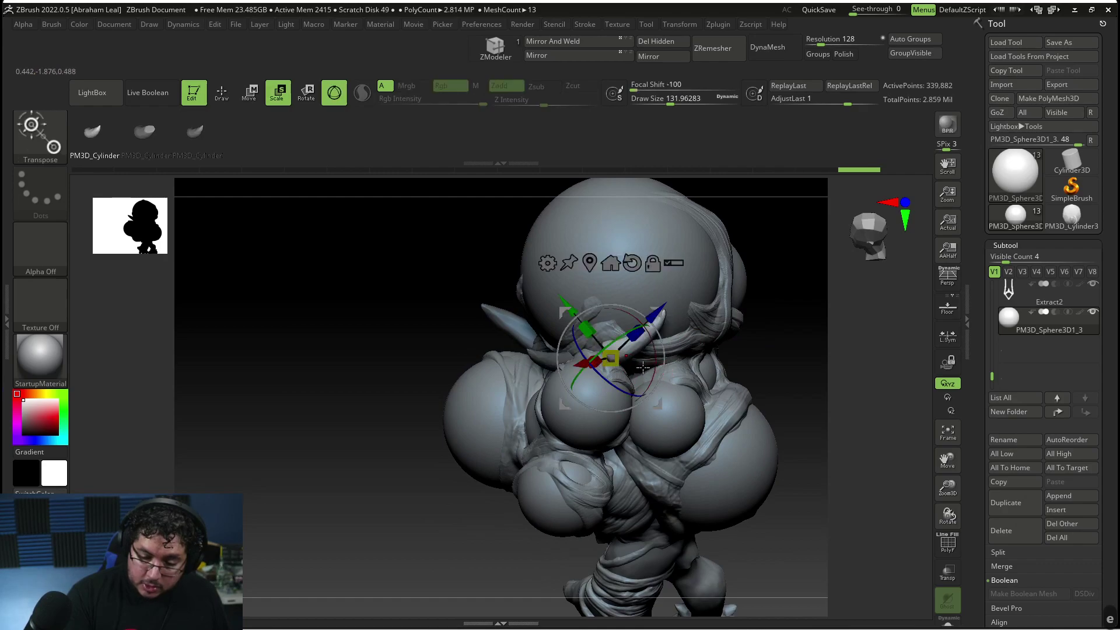
left_click_drag(618, 332, 586, 390)
left_click_drag(785, 288, 706, 292)
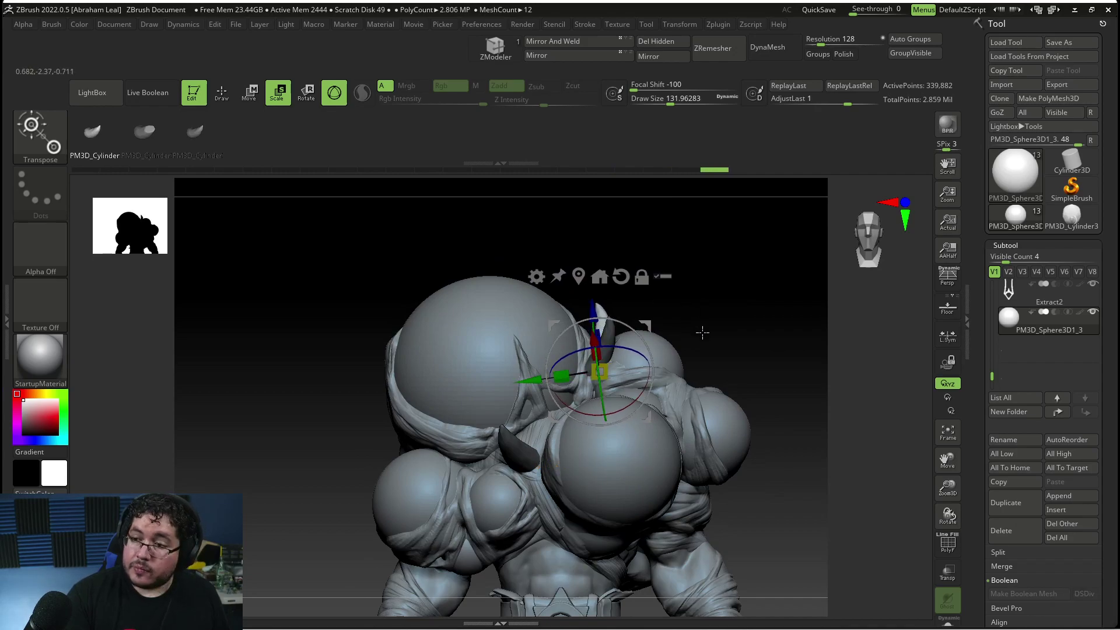
Insert the broken horn between the large chest growth and the adjoining upper arm, and adjust its size and placement
key("q")
right_click_drag(755, 342, 719, 320, "alt")
left_click(147, 137)
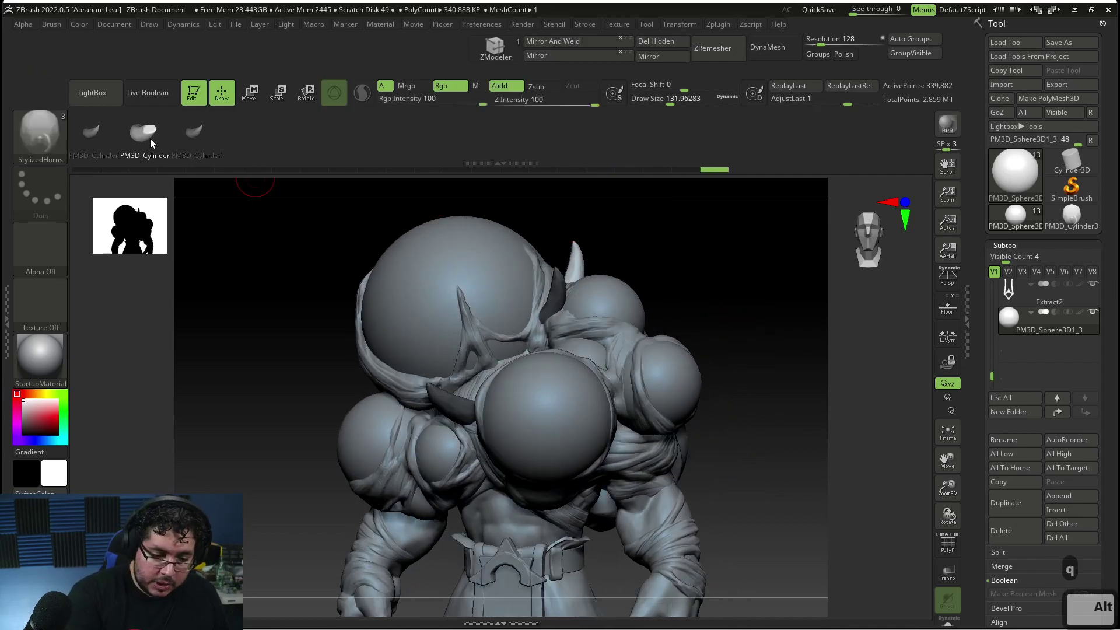
mouse_move(718, 382)
left_mouse_down("alt")
mouse_move(710, 318)
mouse_move(711, 363)
left_mouse_up("alt")
right_click_drag(711, 364, 592, 380)
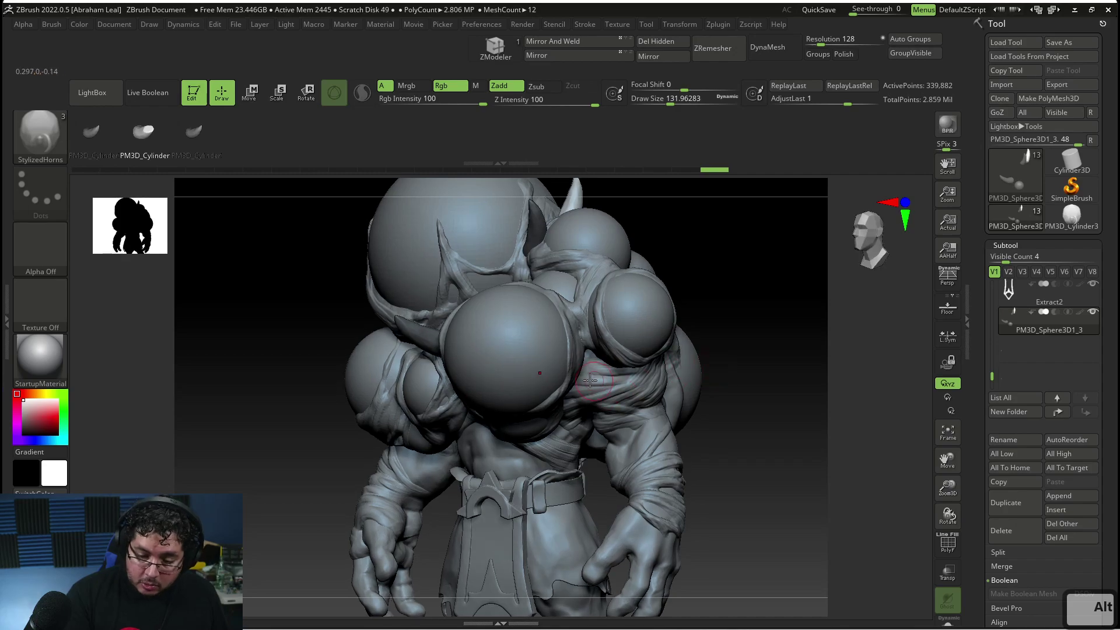
key("e")
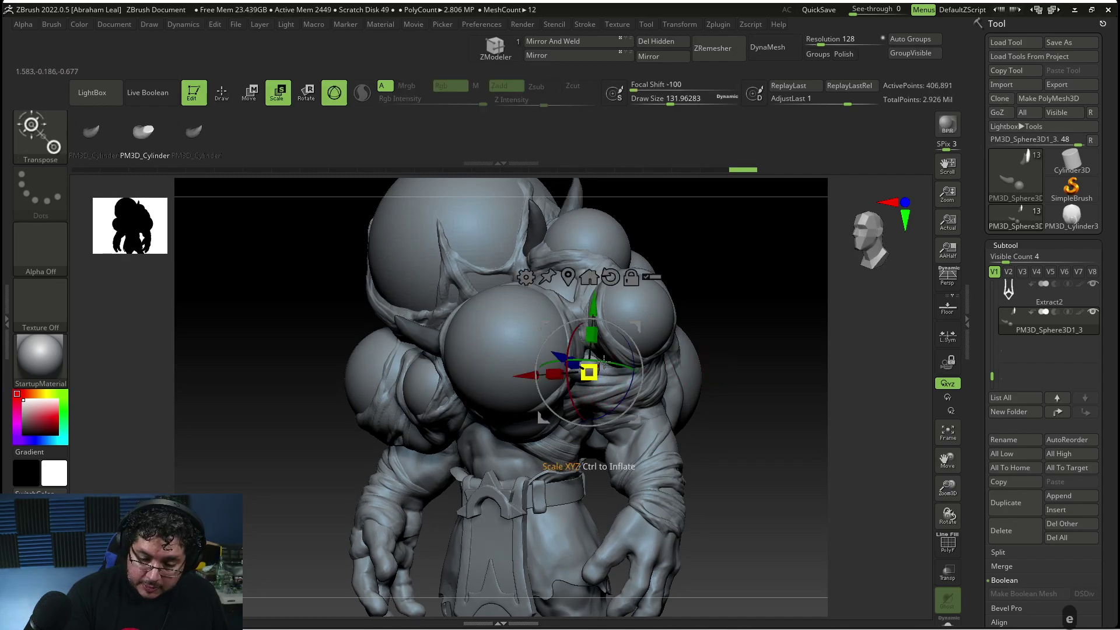
left_click_drag(638, 370, 645, 369)
left_click_drag(709, 340, 730, 346)
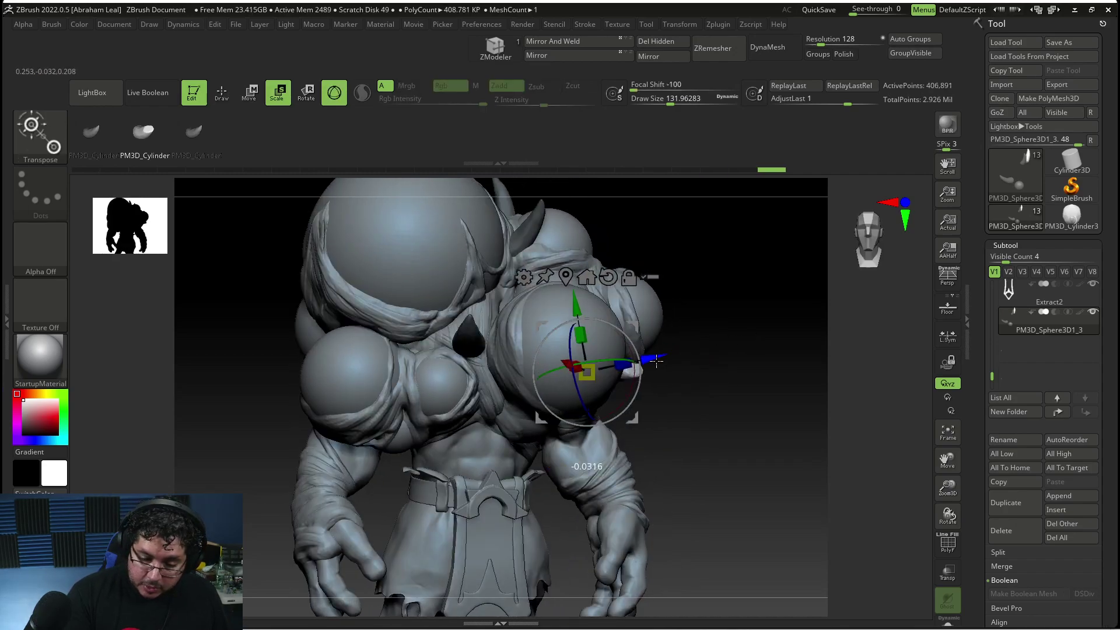
Insert another broken horn on the opposite shoulder beneath the head growth, and rotate it so that it juts outward
key("q")
mouse_move(706, 352)
right_mouse_down()
mouse_move(738, 360)
mouse_move(739, 283)
mouse_move(759, 282)
mouse_move(713, 363)
mouse_move(752, 420)
mouse_move(717, 413)
mouse_move(723, 422)
mouse_move(771, 423)
mouse_move(724, 402)
right_mouse_up()
key("w")
key("q")
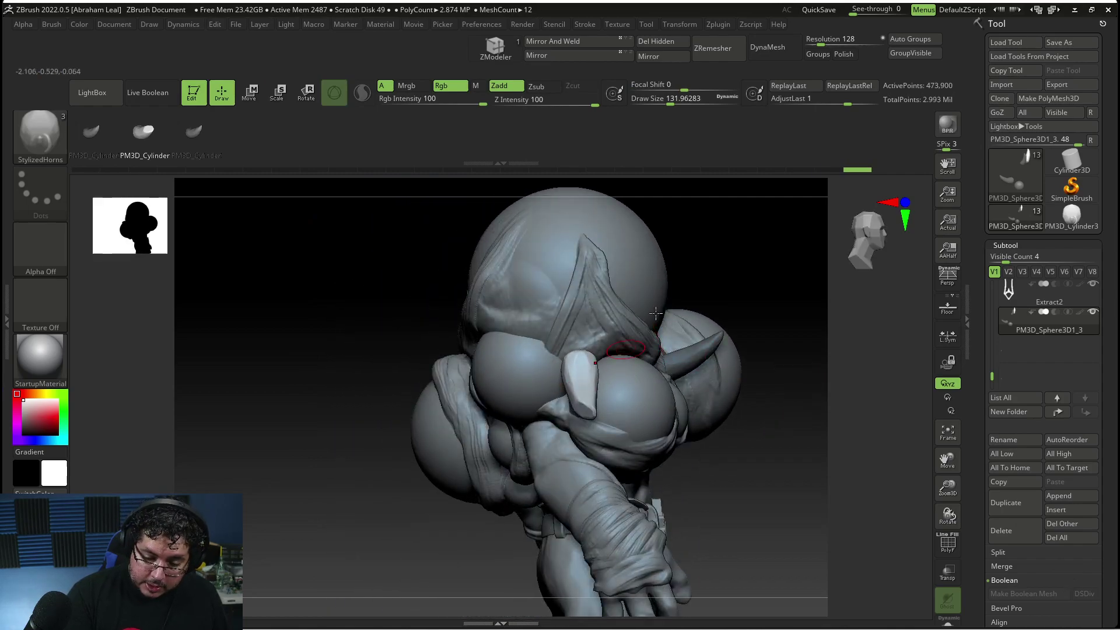
right_click_drag(645, 325, 564, 371)
key("e")
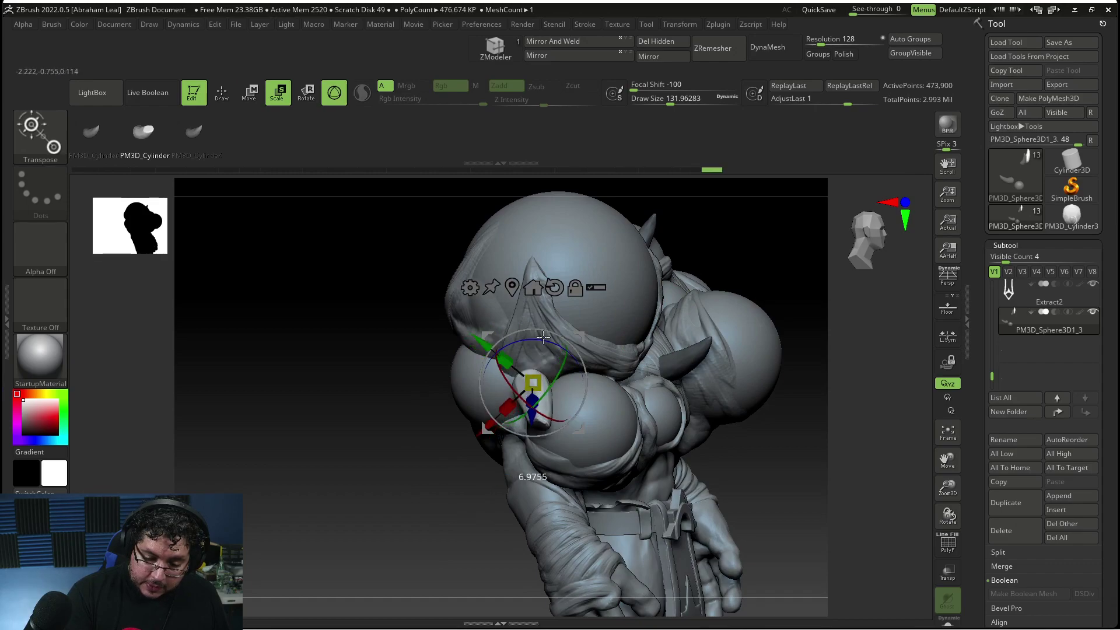
left_click_drag(534, 362, 535, 351)
left_click_drag(692, 224, 641, 238)
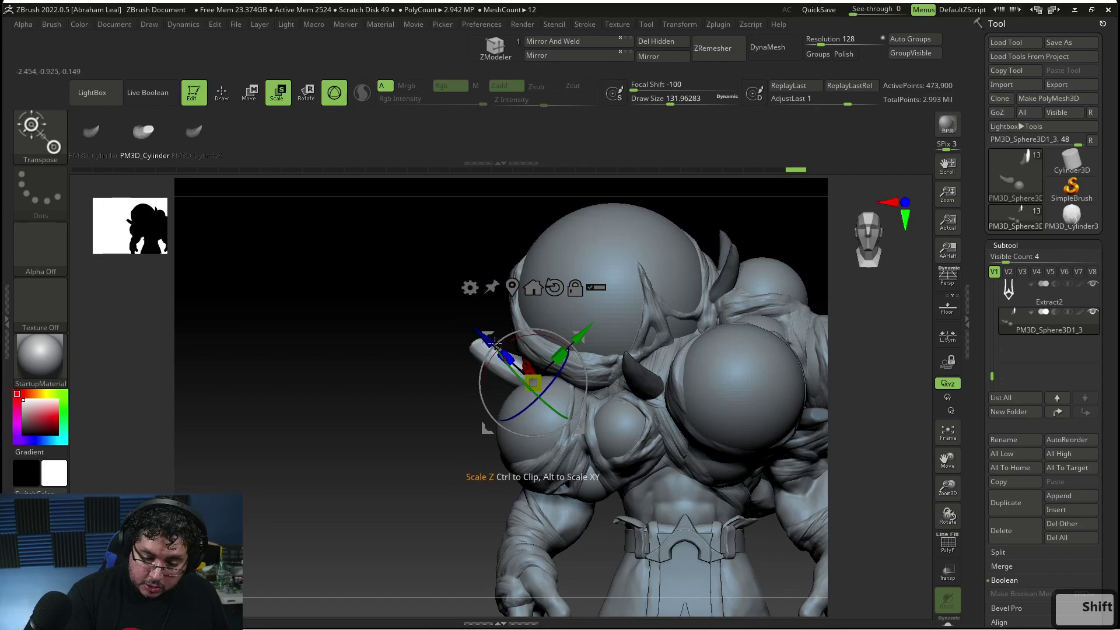
Reposition the shoulder's broken horn along its length, checking its fit against the shoulder growth from the back
key("q")
mouse_move(593, 318)
right_mouse_down()
mouse_move(822, 360)
mouse_move(807, 426)
mouse_move(758, 443)
mouse_move(809, 447)
mouse_move(694, 474)
right_mouse_up()
right_click_drag(695, 475, 592, 364, "alt")
key("w")
left_click_drag(550, 347, 506, 395)
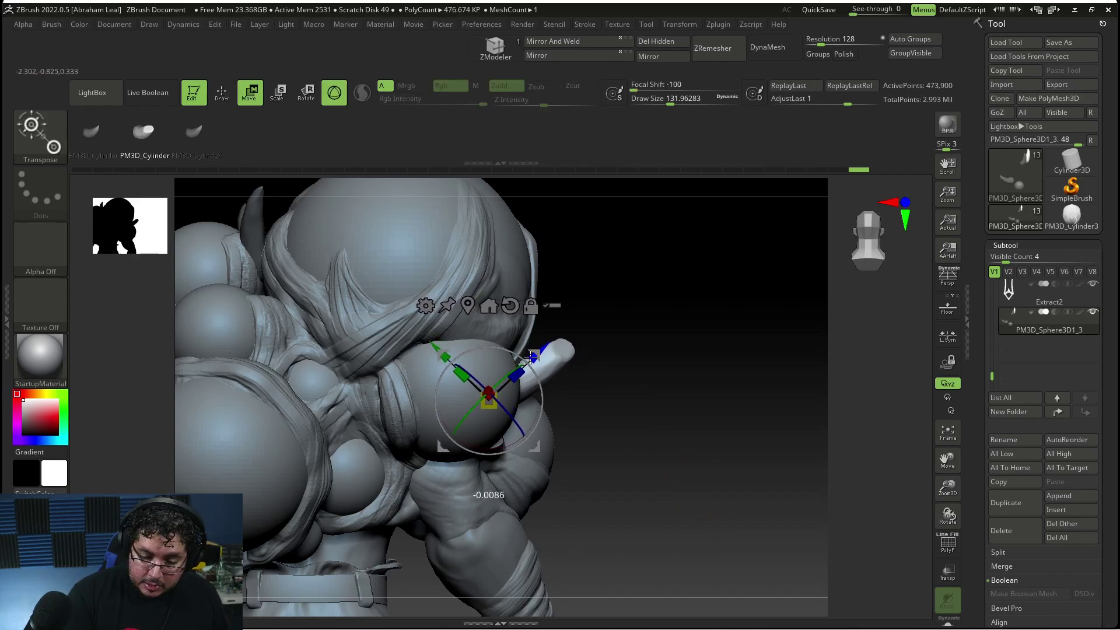
Insert a notched horn on the webbing between the upper and outer shoulder growths, and angle it outward
key("q")
mouse_move(648, 388)
right_mouse_down()
mouse_move(624, 404)
mouse_move(706, 373)
mouse_move(796, 361)
mouse_move(799, 422)
mouse_move(784, 380)
right_mouse_up()
key("ctrl+z")
left_click(204, 141)
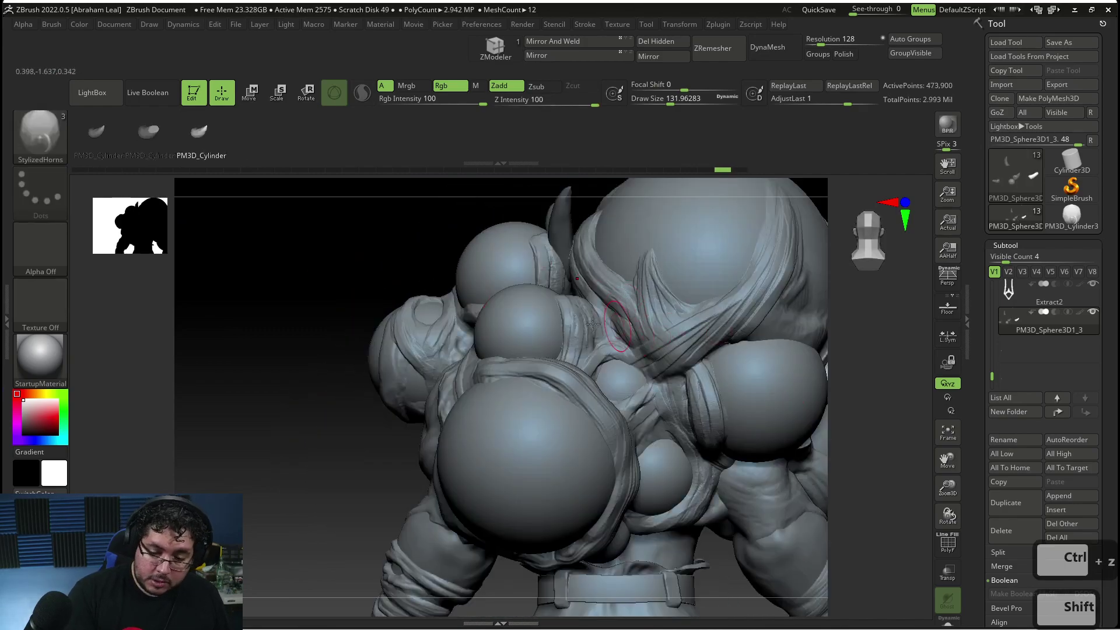
mouse_move(350, 453)
right_mouse_down()
mouse_move(455, 467)
mouse_move(216, 473)
right_mouse_up()
mouse_move(785, 270)
right_mouse_down("alt")
mouse_move(640, 290)
mouse_move(594, 376)
right_mouse_up("alt")
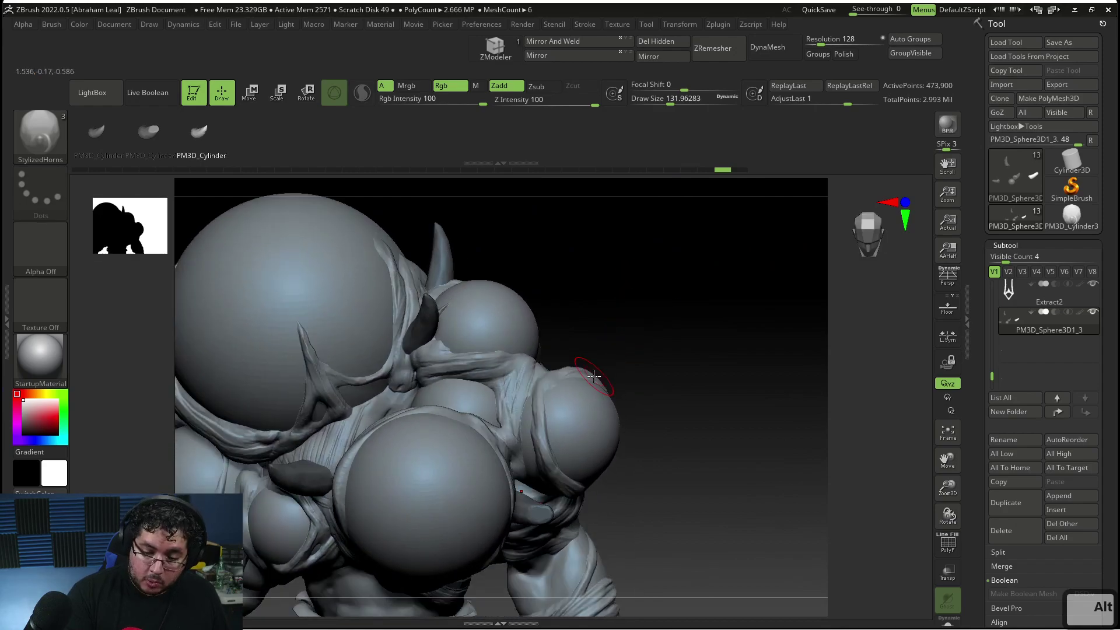
left_click_drag(530, 371, 561, 353)
key("e")
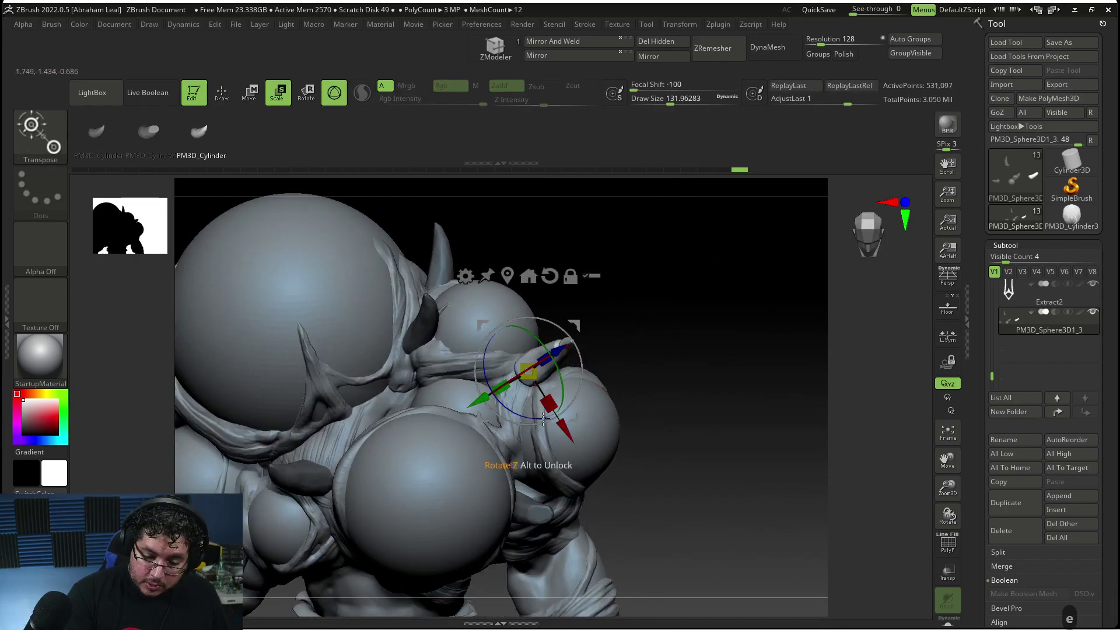
Insert another notched horn at the upper edge of the large back growth, and adjust its placement against the webbing
mouse_move(498, 355)
right_mouse_down()
mouse_move(565, 319)
mouse_move(700, 343)
right_mouse_up()
key("q")
left_click_drag(349, 491, 334, 459)
key("ctrl+z")
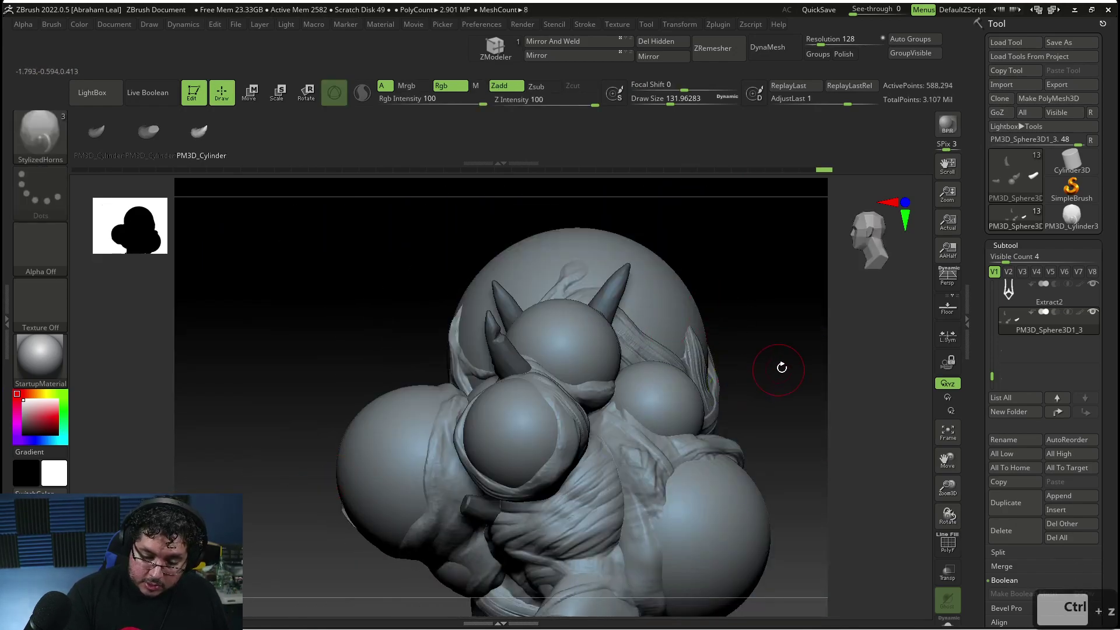
right_click_drag(779, 366, 703, 376)
left_click_drag(576, 490, 611, 461)
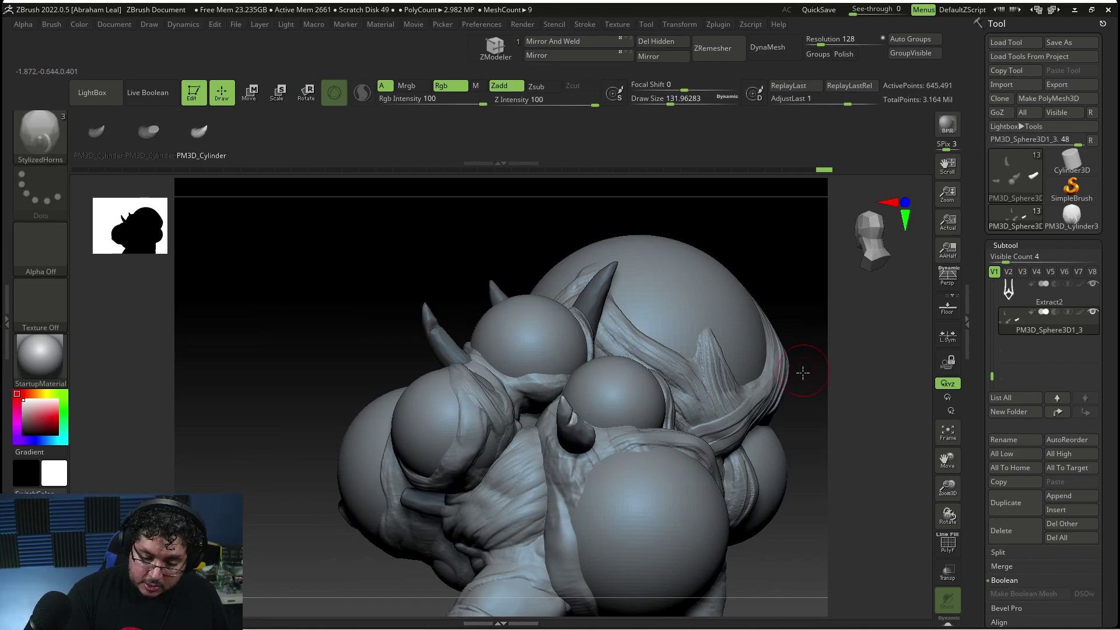
right_click_drag(802, 370, 671, 378)
key("w")
left_click_drag(413, 420, 443, 434)
key("q")
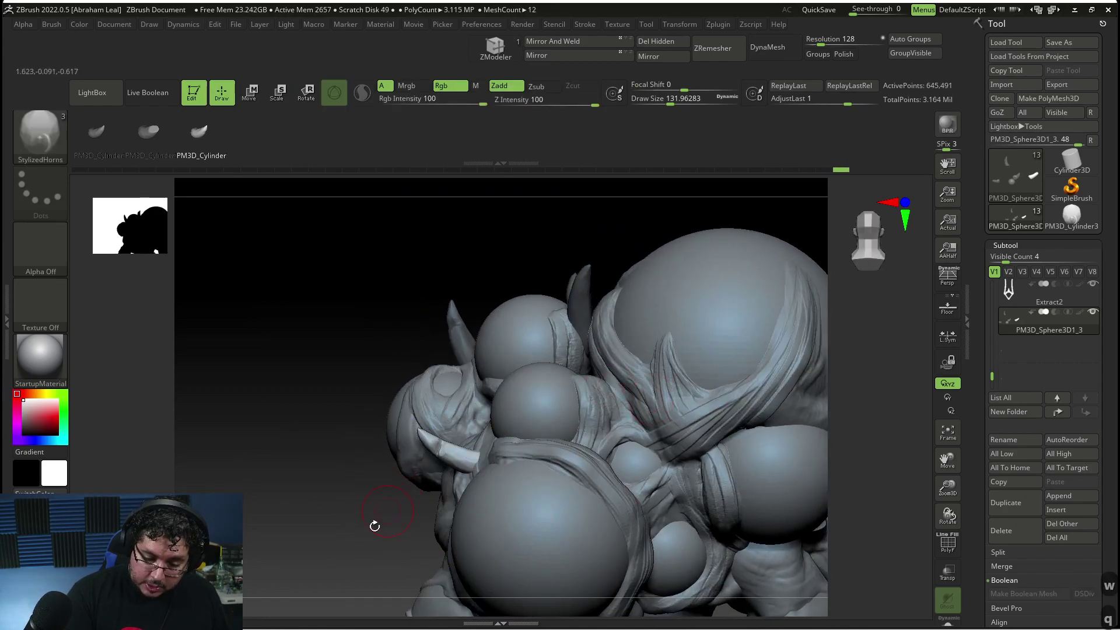
Insert a notched horn between the large back growth and the opposite shoulder growth, and rotate it into the webbing
right_click_drag(375, 523, 365, 480, "alt")
right_click_drag(752, 330, 706, 242, "alt")
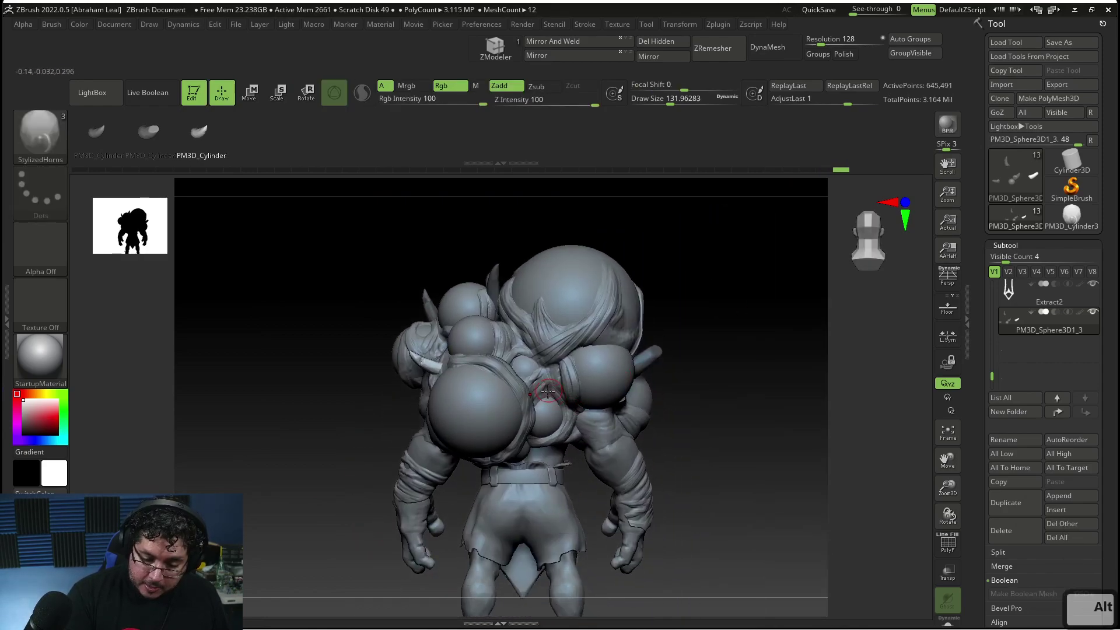
left_click_drag(557, 411, 560, 417)
left_click_drag(685, 355, 717, 348)
key("e")
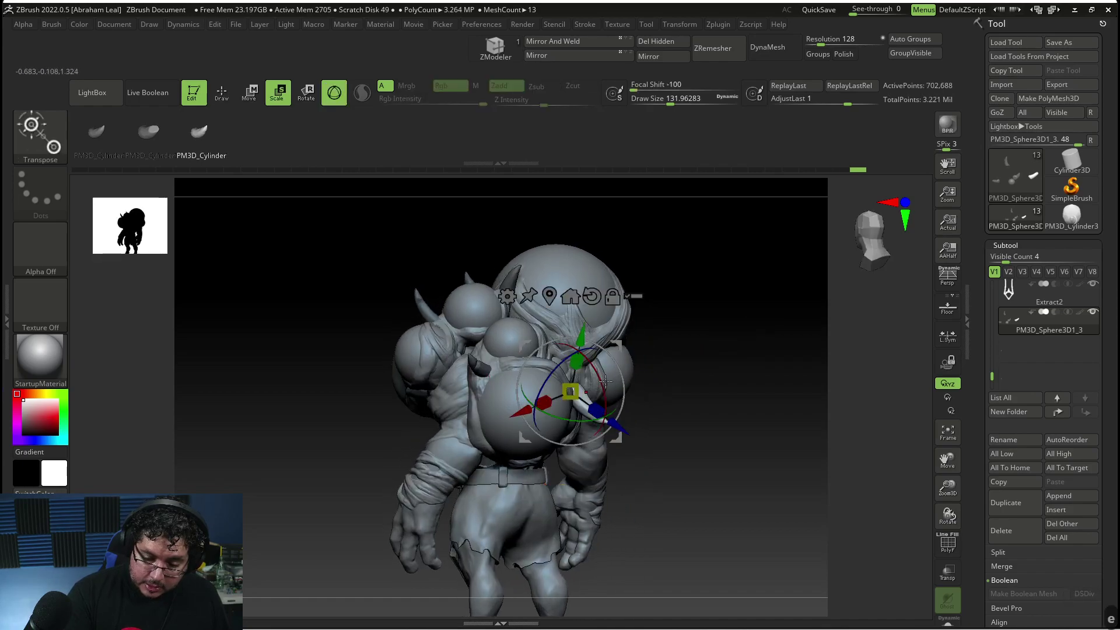
left_click_drag(588, 349, 603, 344)
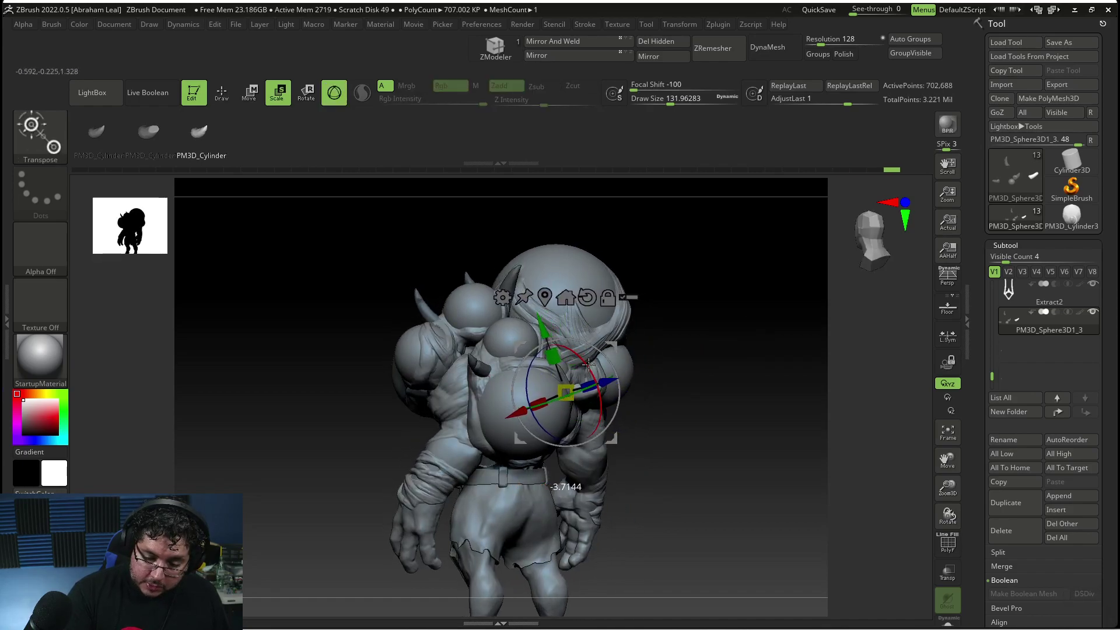
key("q")
Insert an intact horn on the upper back beneath the head growth, rotate it to jut backward, and reposition it along its length
right_click_drag(705, 329, 691, 333)
left_click(95, 132)
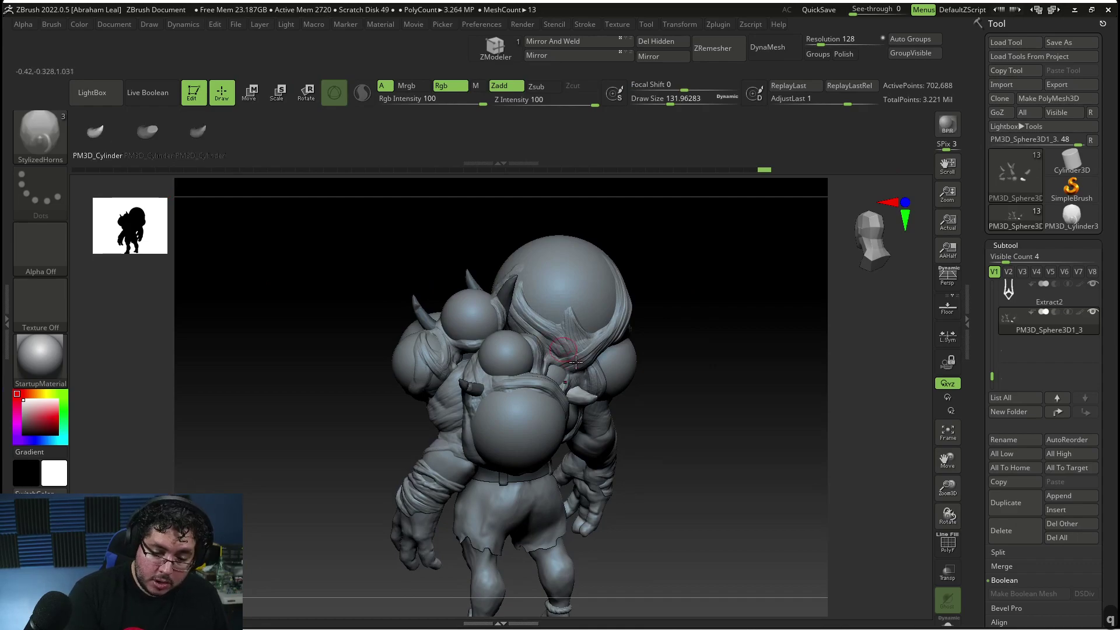
key("e")
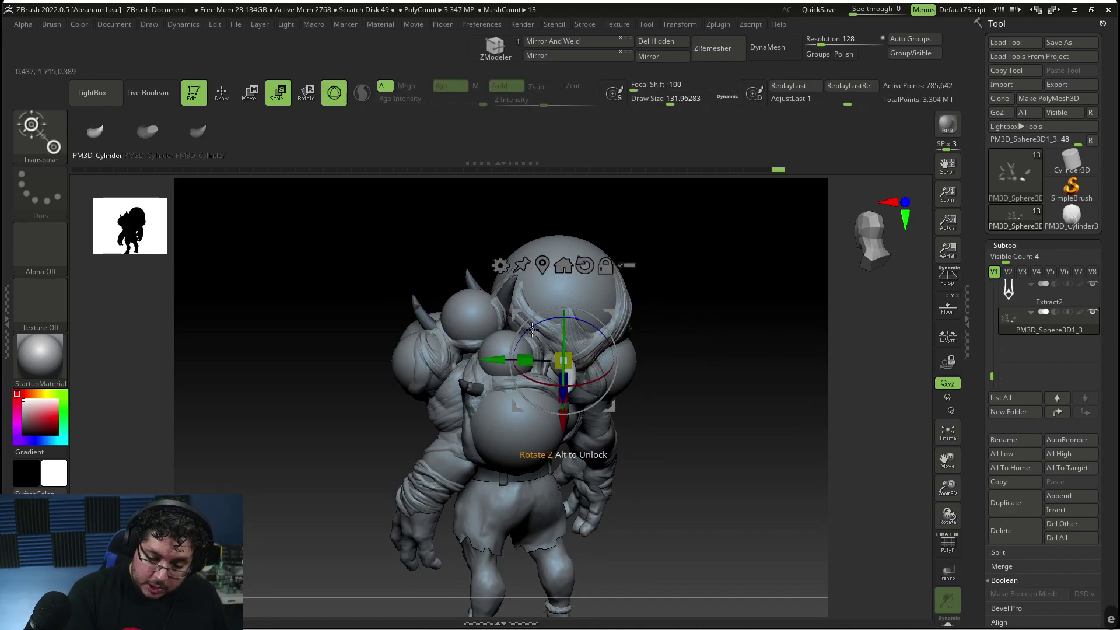
key("ctrl+z")
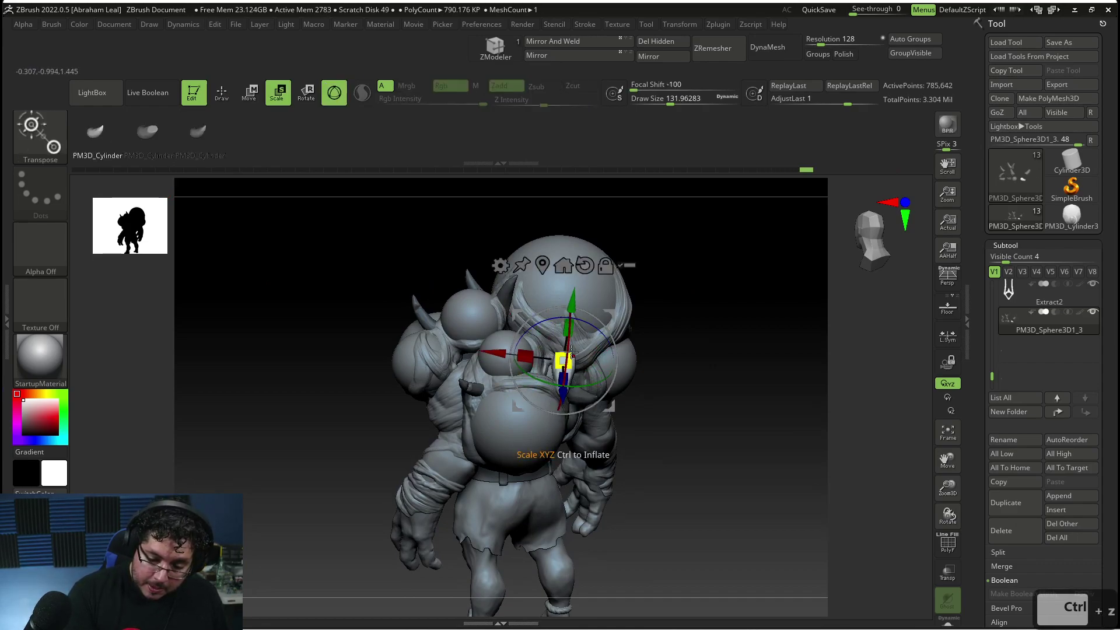
left_click_drag(603, 394, 613, 383)
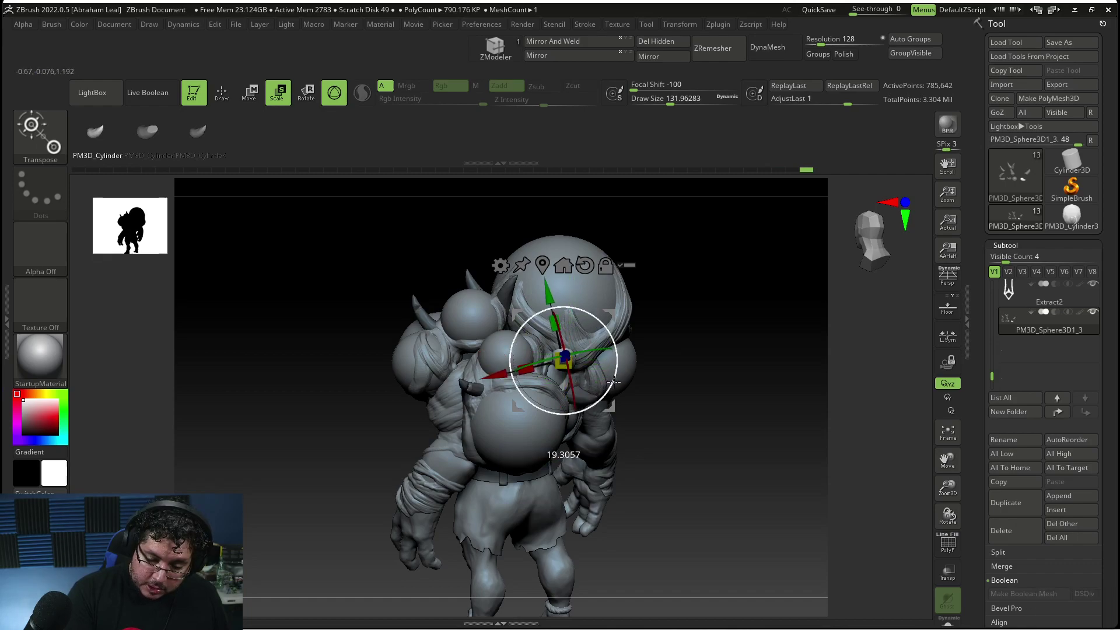
left_click_drag(688, 301, 716, 289, "shift")
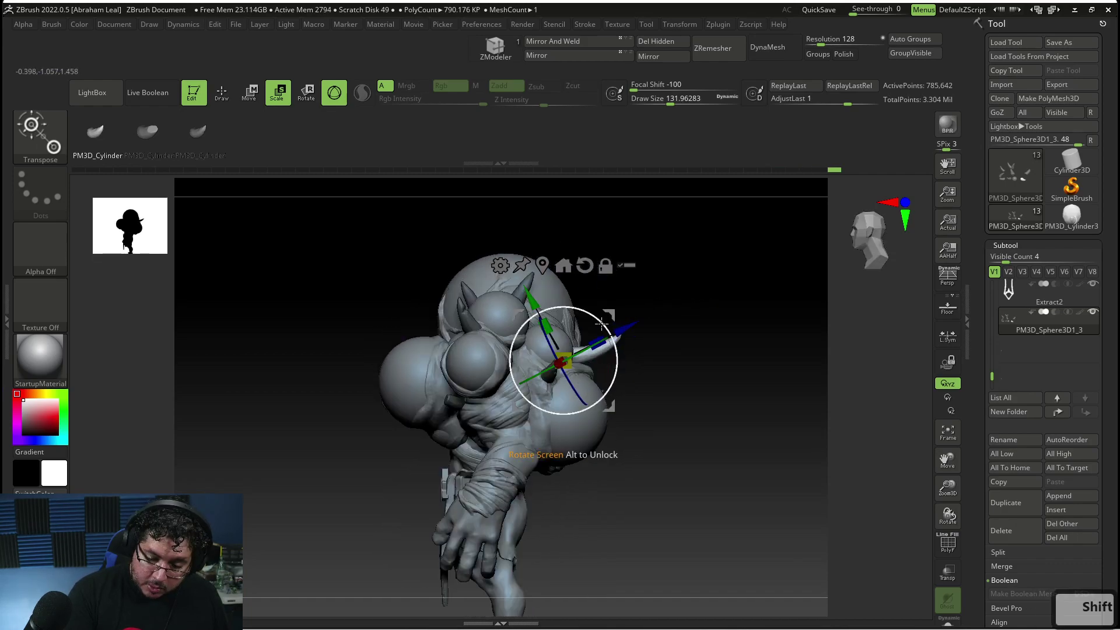
key("q")
left_click_drag(645, 340, 569, 366)
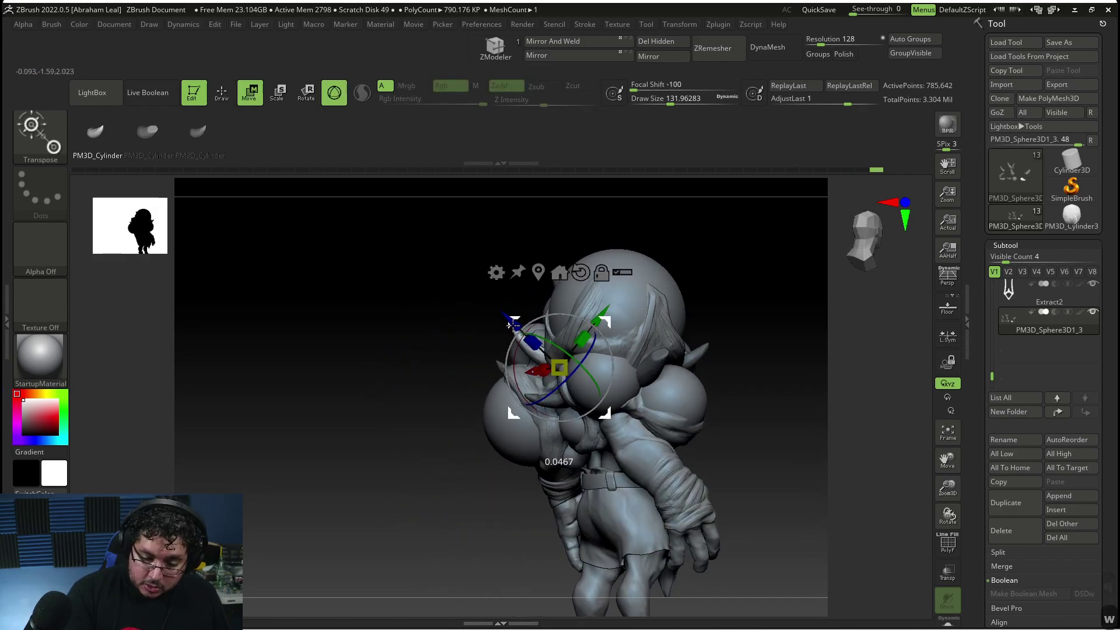
key("q")
Insert a broken horn at the back between the head growth and the shoulder growth below it, and adjust its placement
mouse_move(742, 268)
left_mouse_down()
mouse_move(780, 260)
mouse_move(733, 400)
mouse_move(749, 309)
left_mouse_up()
left_click(151, 134)
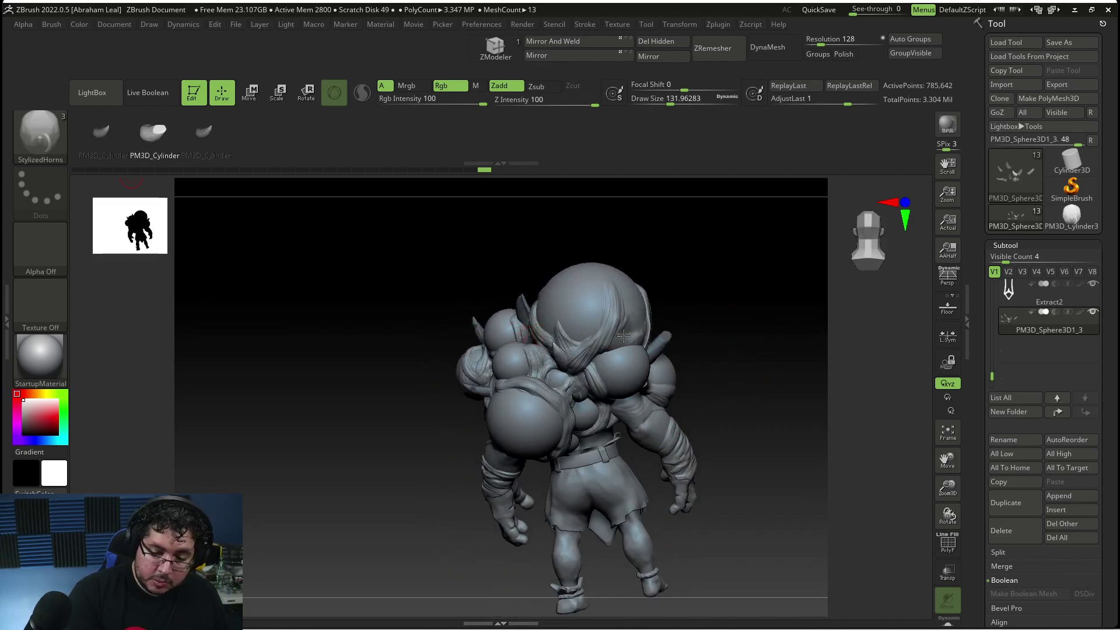
left_click_drag(624, 356, 627, 359)
left_click_drag(719, 302, 648, 356)
key("w")
left_click_drag(625, 307, 612, 332)
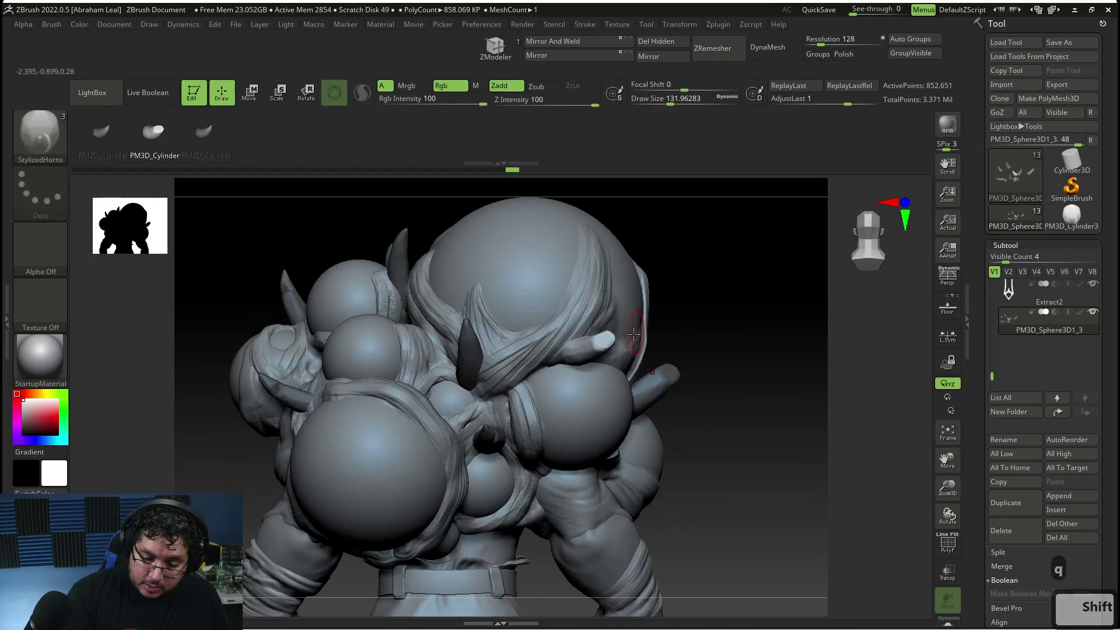
key("e")
key("q")
Activate the InfectedCitizen_v6 body subtool and choose the ClayBuildup brush with a draw size of about 41
mouse_move(720, 289)
left_mouse_down()
mouse_move(758, 285)
mouse_move(709, 285)
mouse_move(702, 335)
mouse_move(715, 319)
mouse_move(725, 407)
mouse_move(748, 420)
left_mouse_up()
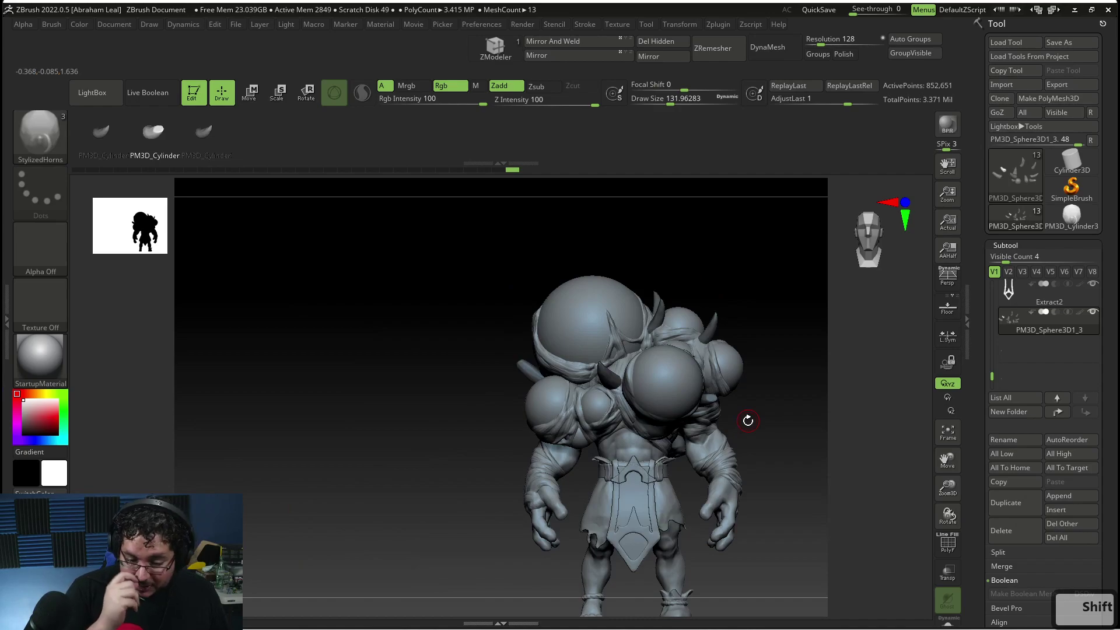
left_click_drag(770, 452, 729, 391, "alt")
mouse_move(731, 465)
left_mouse_down("alt")
mouse_move(710, 455)
mouse_move(727, 489)
mouse_move(682, 416)
left_mouse_up("alt")
key("space")
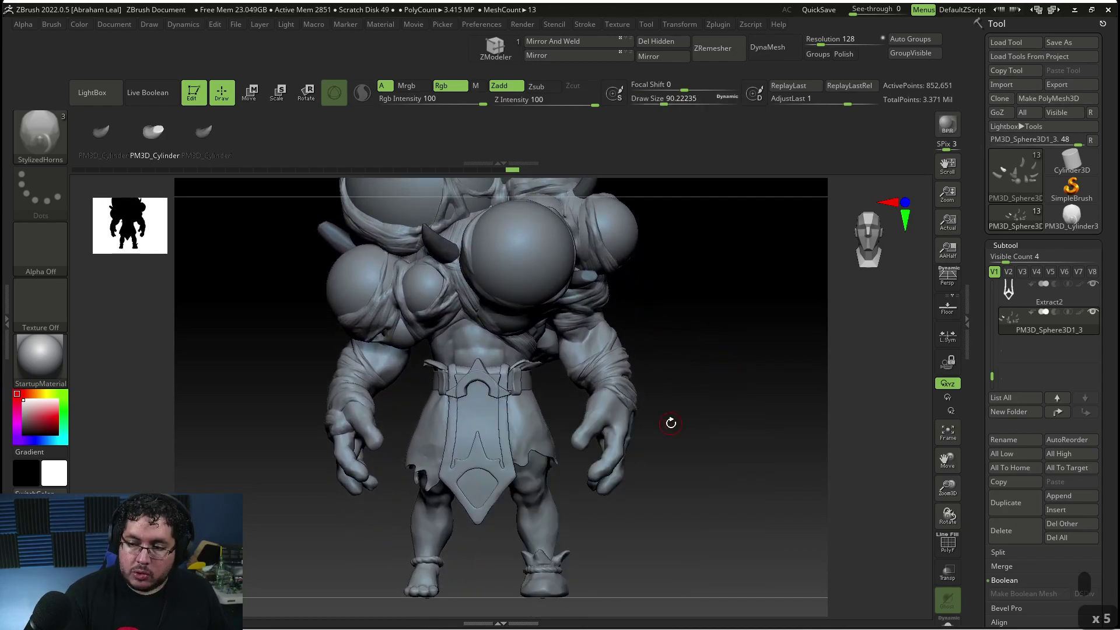
mouse_move(680, 455)
left_mouse_down("alt")
mouse_move(692, 513)
mouse_move(673, 427)
mouse_move(733, 380)
mouse_move(731, 361)
mouse_move(747, 420)
left_mouse_up("alt")
left_click(681, 412, "alt")
key("space")
mouse_move(590, 443)
left_mouse_down("alt")
mouse_move(583, 373)
mouse_move(617, 391)
mouse_move(615, 406)
left_mouse_up("alt")
key("b")
key("c")
key("b")
key("space")
Mask the nail areas on the thumbs and fingertips of the body's hands
left_click_drag(787, 477, 756, 446)
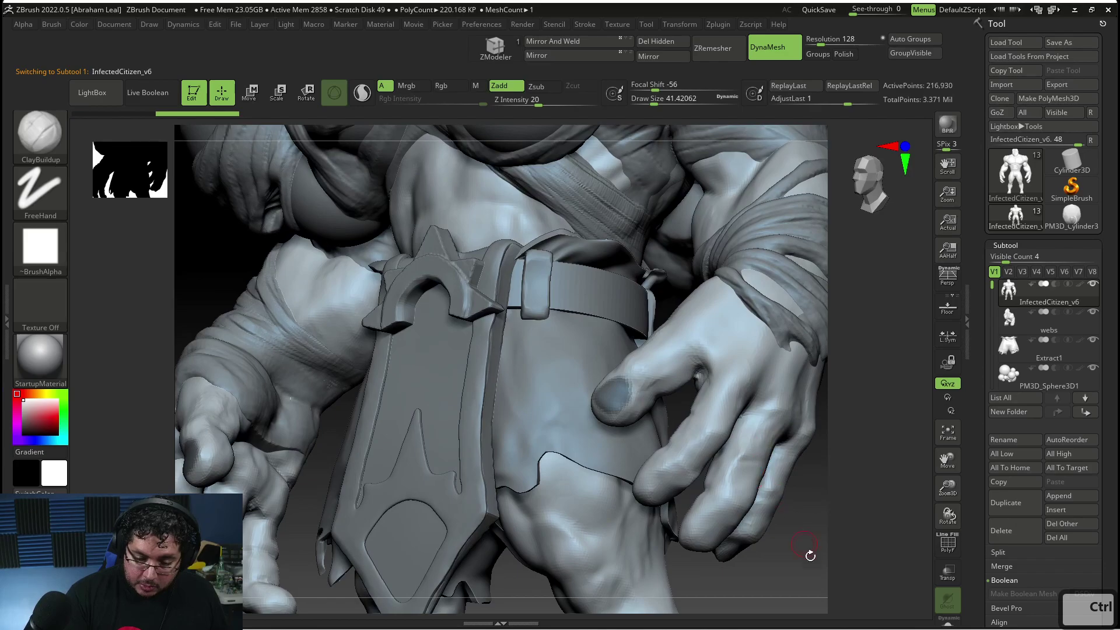
left_click_drag(809, 553, 807, 411)
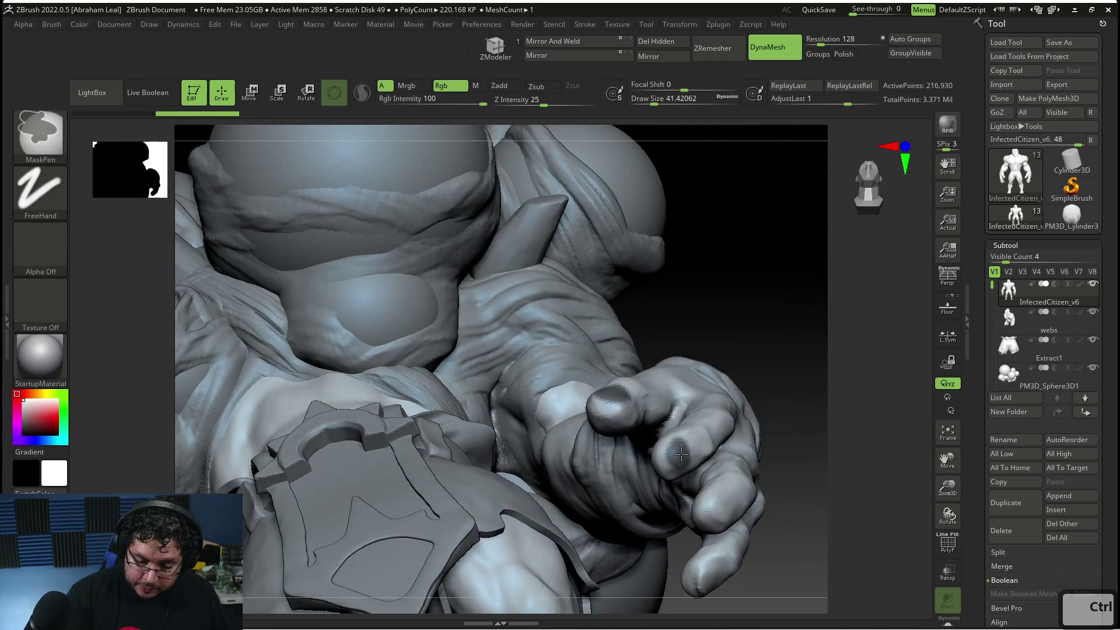
left_click_drag(832, 452, 722, 501)
mouse_move(854, 452)
left_mouse_down("alt")
mouse_move(828, 359)
mouse_move(879, 450)
mouse_move(797, 435)
mouse_move(792, 499)
left_mouse_up("alt")
left_click_drag(792, 499, 799, 476, "shift")
Extract the masked nail areas with a thickness of 0.01 and accept the result as a new subtool
left_click(1014, 246)
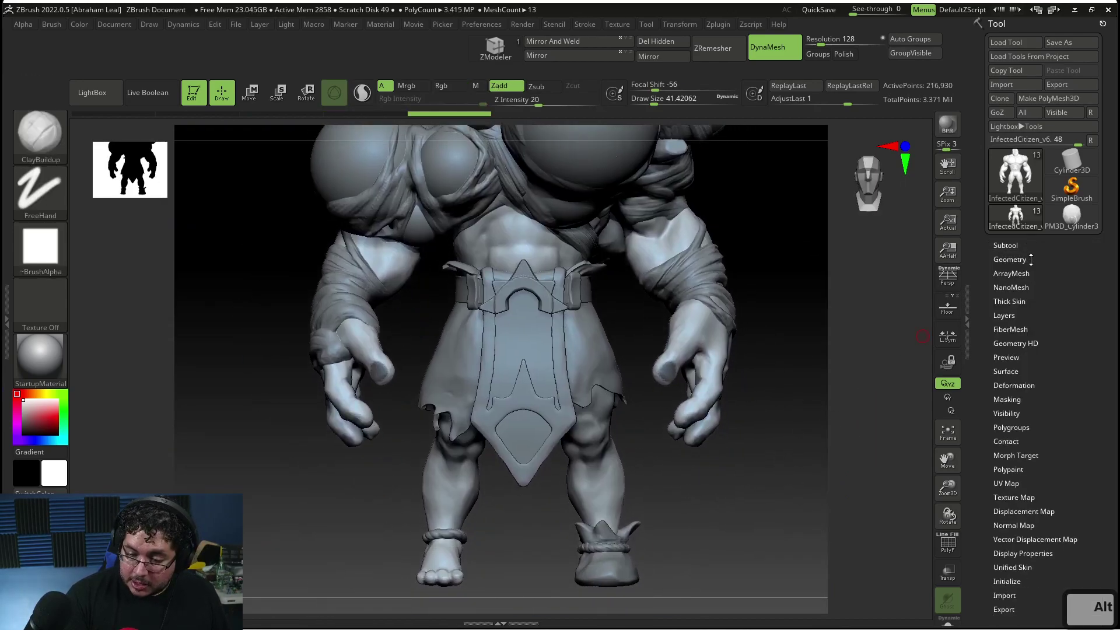
left_click(1031, 259)
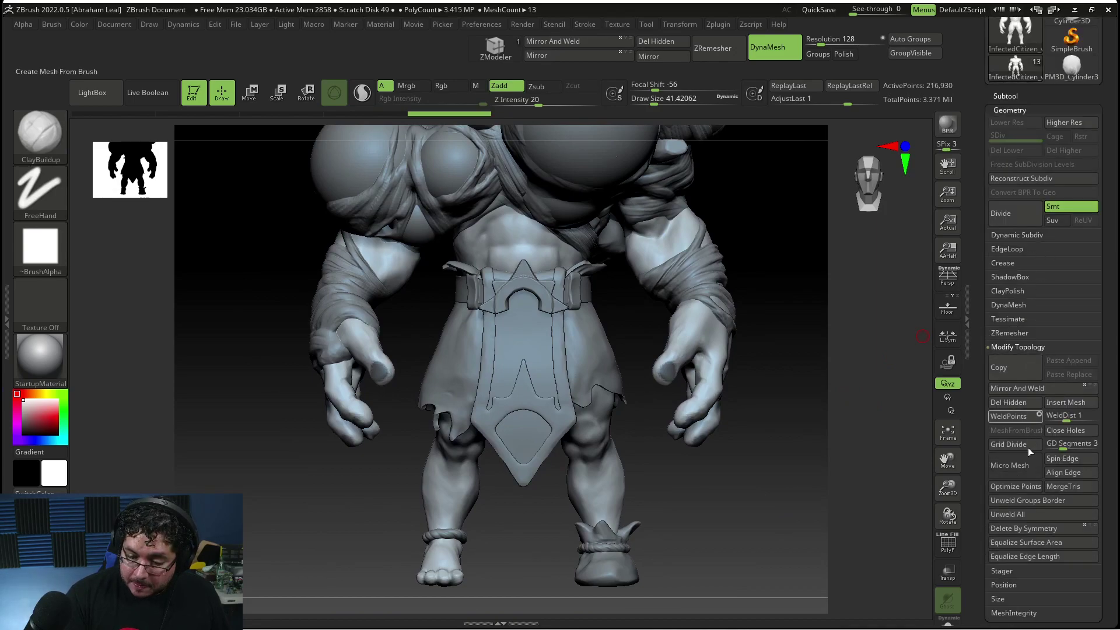
left_click(1009, 97)
left_click(1009, 510)
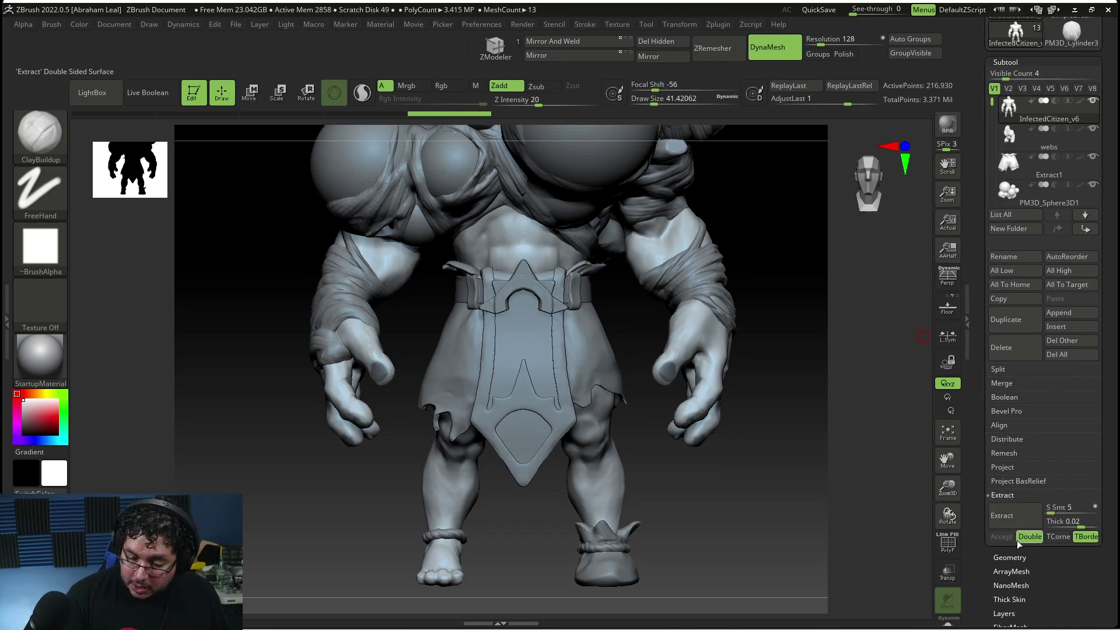
left_click(1082, 521)
type(".01")
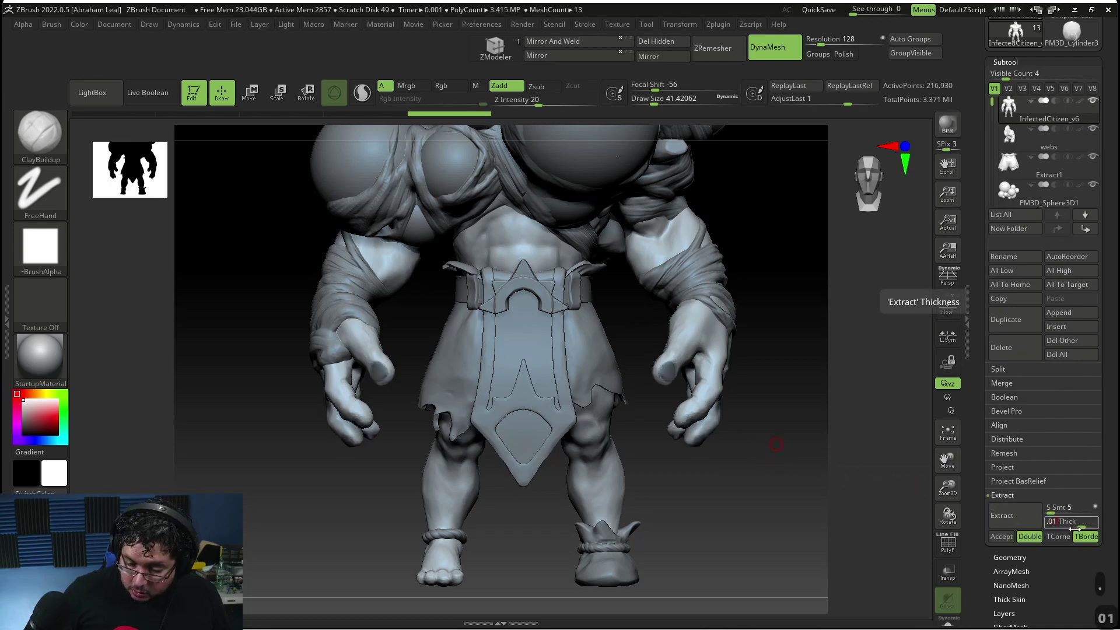
type(".01")
key("Return")
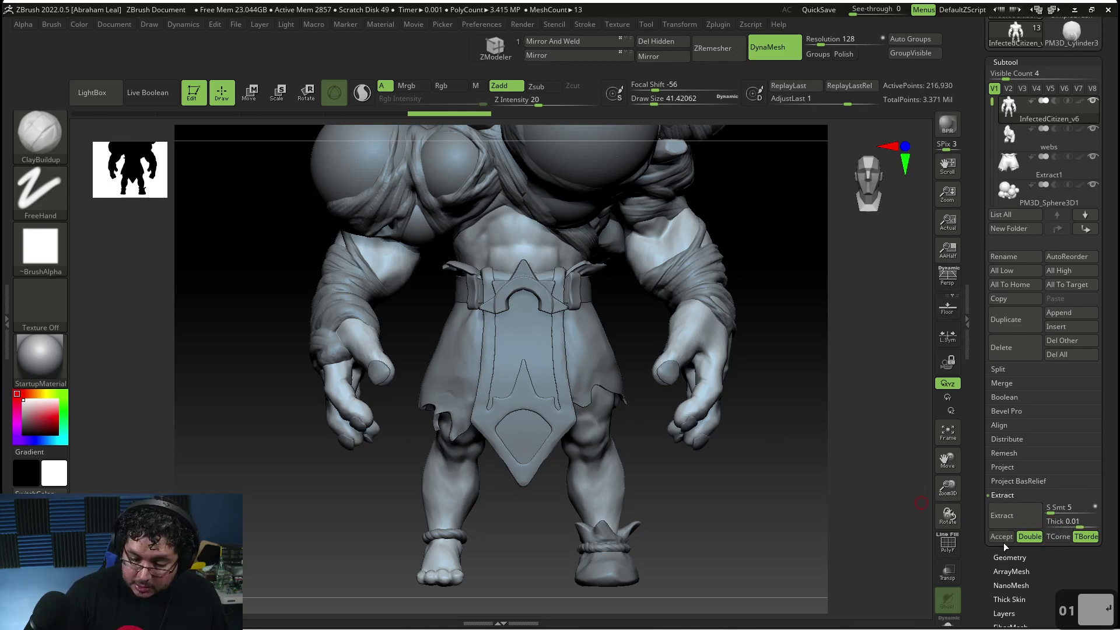
left_click(1001, 536)
Reshape the extracted thumb nail with the Move brush, using symmetry and an adjusted brush size
mouse_move(863, 513)
left_mouse_down("alt")
mouse_move(842, 537)
mouse_move(768, 503)
mouse_move(837, 498)
mouse_move(823, 474)
mouse_move(785, 512)
mouse_move(799, 520)
mouse_move(829, 452)
left_mouse_up("alt")
key("b")
key("m")
key("v")
key("space")
mouse_move(759, 381)
left_mouse_down()
mouse_move(772, 380)
mouse_move(737, 415)
mouse_move(750, 412)
left_mouse_up()
key("space")
key("ctrl+z")
key("x")
key("x")
left_click_drag(816, 443, 791, 424, "alt")
left_click_drag(734, 479, 673, 322, "alt")
left_click_drag(805, 334, 687, 328)
left_click_drag(574, 338, 668, 339)
mouse_move(849, 328)
left_mouse_down()
mouse_move(849, 288)
mouse_move(904, 290)
mouse_move(797, 286)
left_mouse_up()
Refine the extracted finger nails from close up so that they follow the fingertips
left_click_drag(717, 406, 698, 400, "shift")
mouse_move(840, 385)
left_mouse_down()
mouse_move(791, 392)
mouse_move(764, 356)
left_mouse_up()
left_click_drag(696, 487, 694, 501, "shift")
left_click_drag(688, 435, 677, 429, "shift")
mouse_move(610, 368)
left_mouse_down("alt")
mouse_move(552, 218)
mouse_move(551, 231)
left_mouse_up("alt")
mouse_move(627, 470)
left_mouse_down("shift")
mouse_move(642, 474)
mouse_move(633, 484)
left_mouse_up("shift")
left_click_drag(873, 459, 775, 455)
left_click_drag(736, 524, 665, 525)
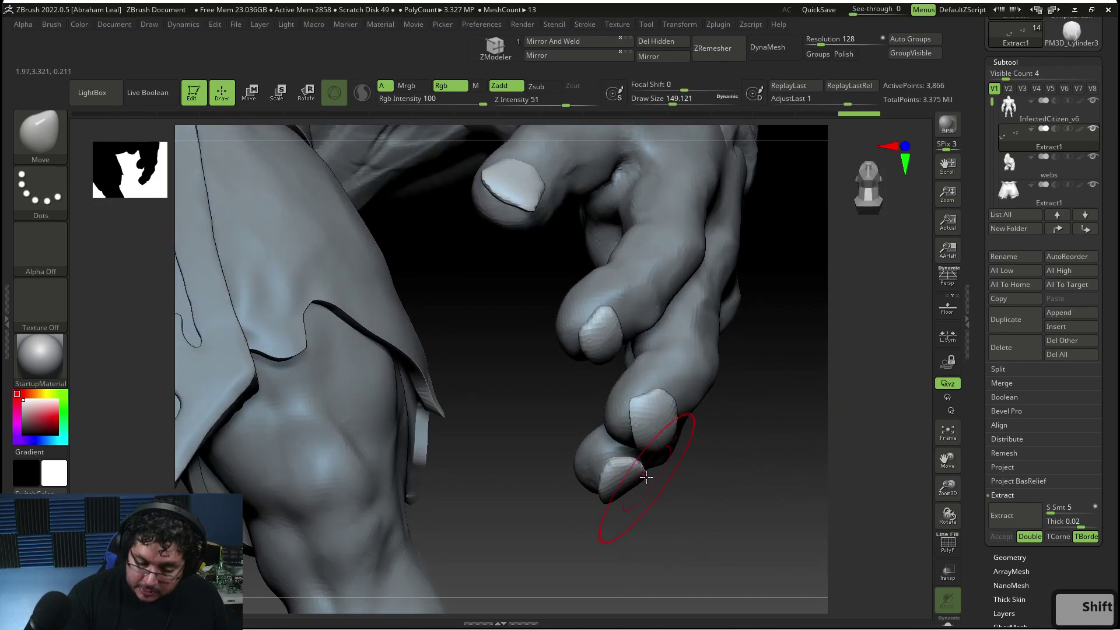
Move the edges of the outer fingers' nails to fit the fingertips, working from the palm side and the side
left_click_drag(645, 477, 634, 470)
left_click_drag(752, 495, 569, 489)
left_click_drag(659, 489, 652, 483)
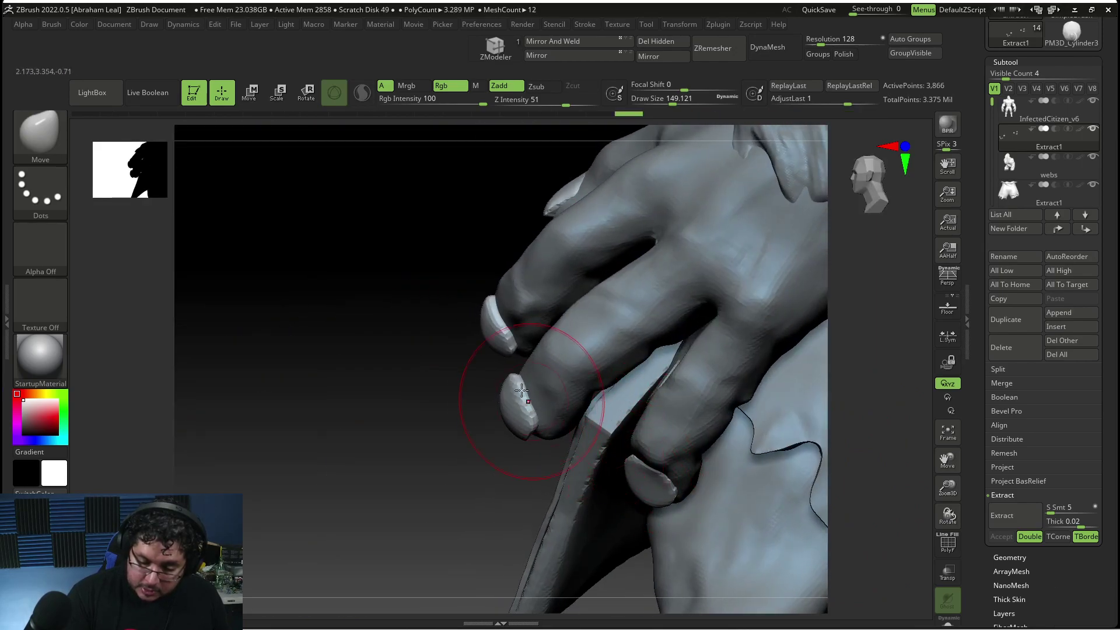
left_click_drag(521, 392, 532, 388)
left_click_drag(420, 380, 488, 355)
left_click_drag(484, 304, 480, 289)
left_click_drag(775, 496, 887, 490)
left_click_drag(785, 444, 758, 373, "alt")
mouse_move(729, 444)
left_mouse_down("shift")
mouse_move(749, 446)
mouse_move(733, 442)
mouse_move(737, 412)
left_mouse_up("shift")
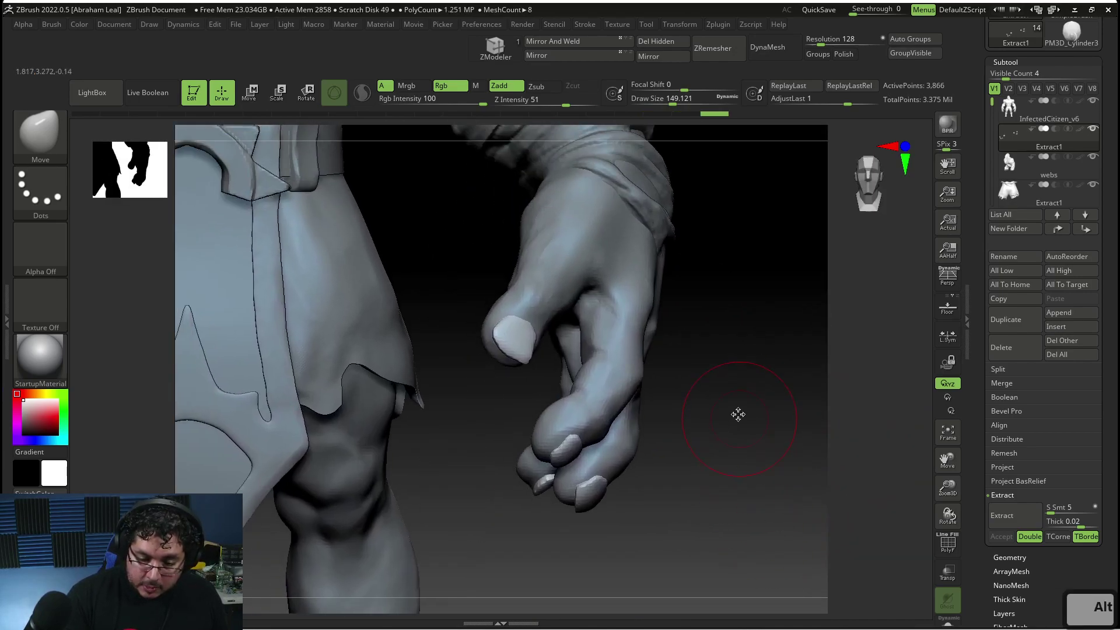
left_click_drag(763, 364, 762, 403, "alt")
Activate the body subtool again and remesh it with DynaMesh at a resolution of 320
right_click(583, 306)
right_click(585, 291)
left_click_drag(584, 299, 562, 296)
left_click(560, 286, "alt")
left_click_drag(773, 420, 704, 411, "alt")
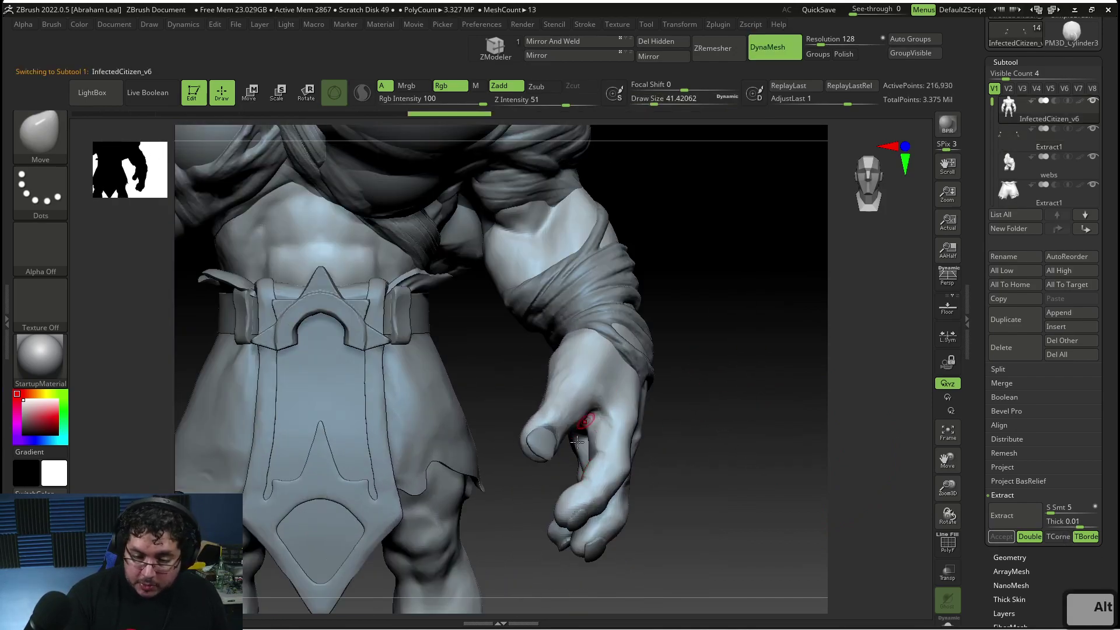
left_click_drag(822, 44, 839, 44)
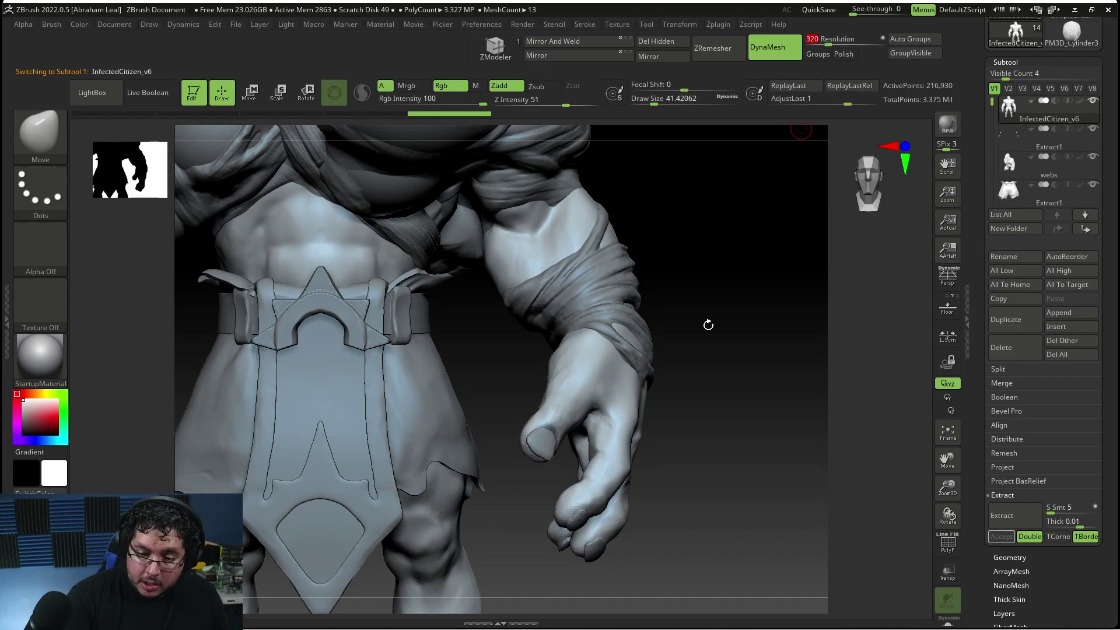
key("ctrl")
left_click_drag(723, 479, 717, 457, "alt")
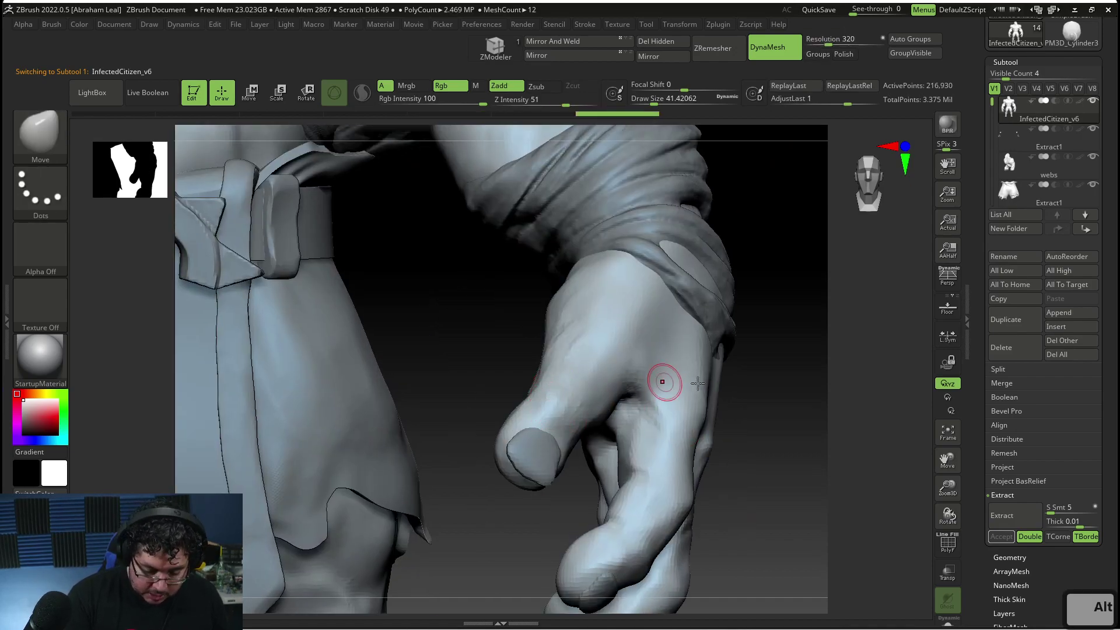
left_click_drag(775, 320, 753, 430, "ctrl")
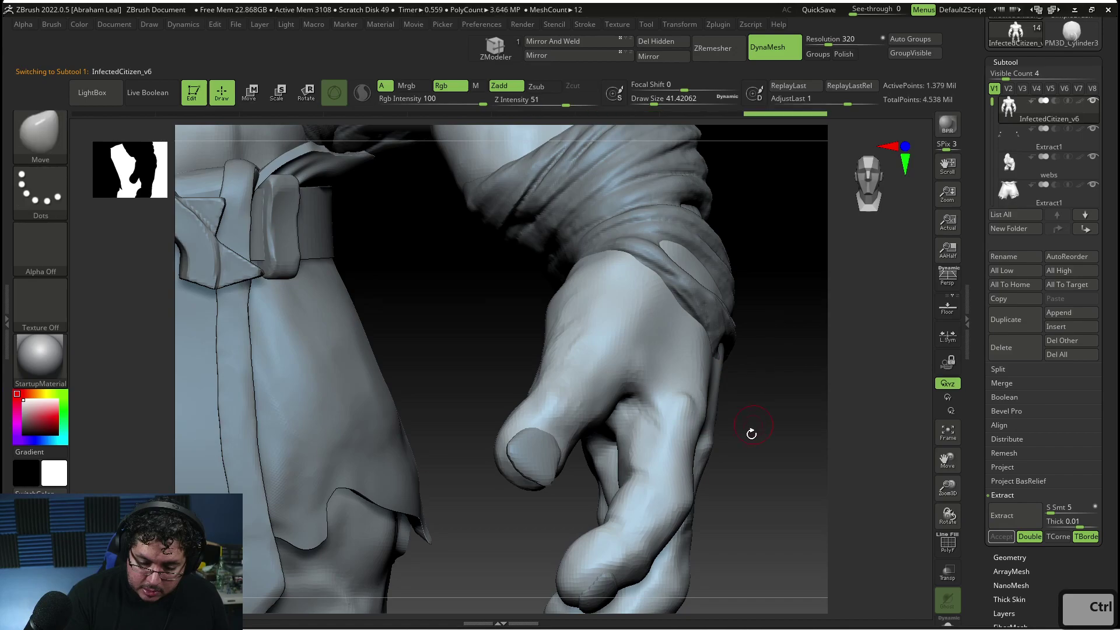
Sculpt the skin fold around the edges of the thumb nail with the ClayBuildup brush, working from the front and the side
key("b")
key("c")
key("b")
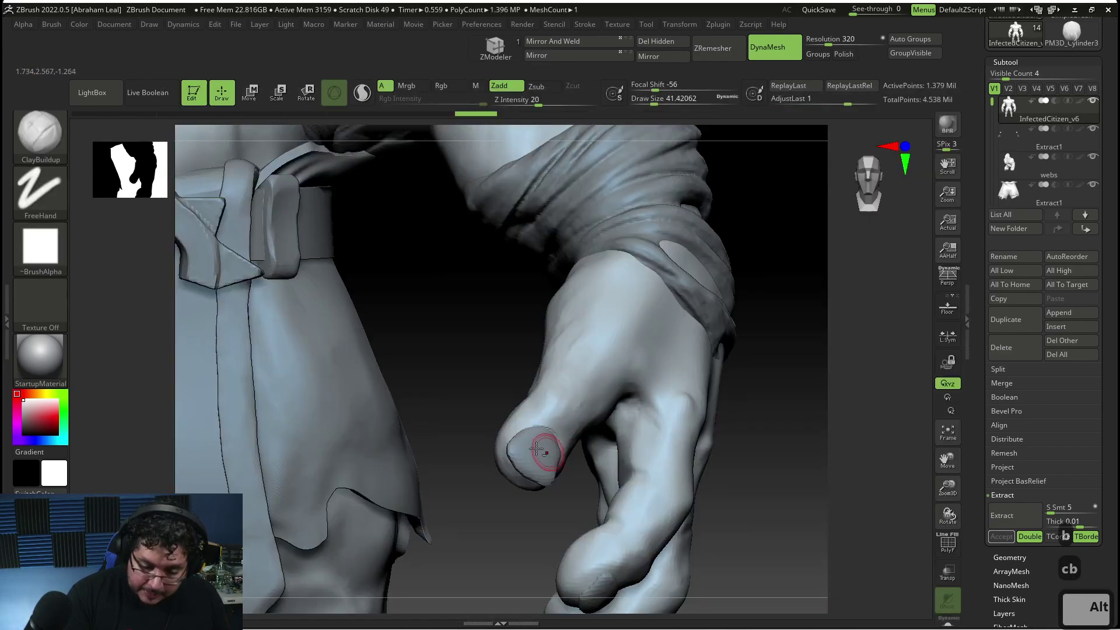
left_click_drag(545, 430, 539, 431, "alt")
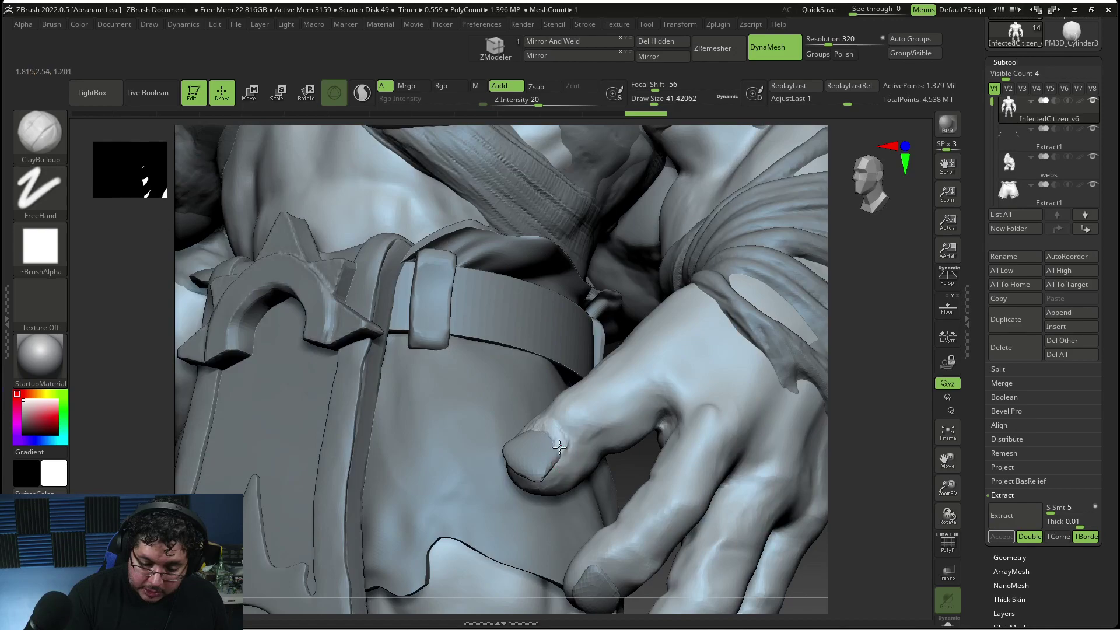
left_click_drag(560, 456, 553, 443)
left_click_drag(628, 466, 861, 470)
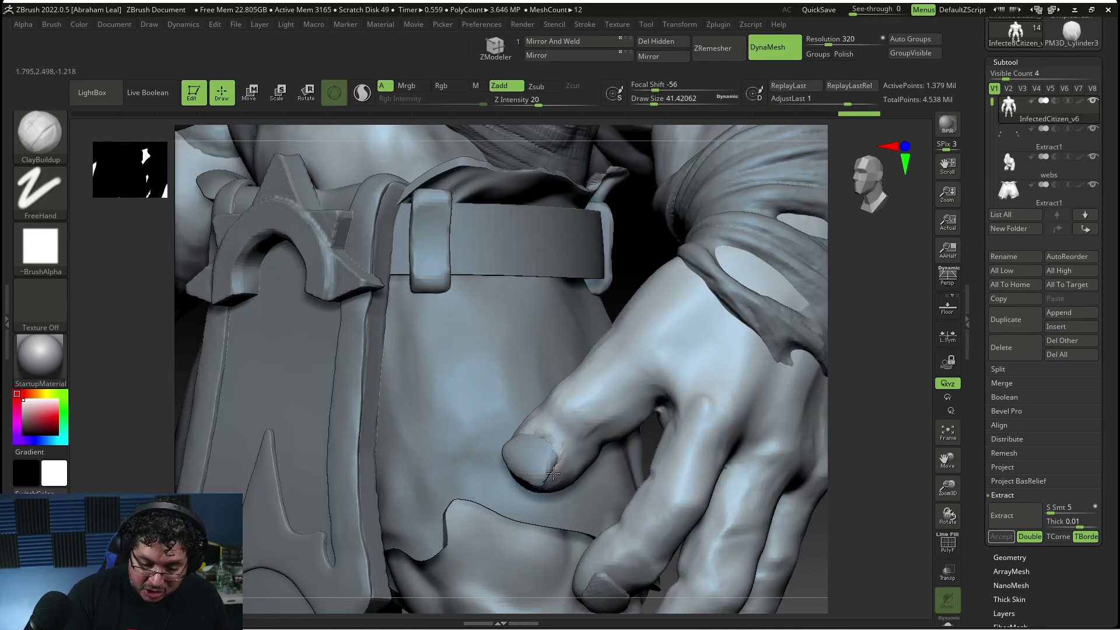
key("alt")
left_click_drag(810, 458, 898, 438)
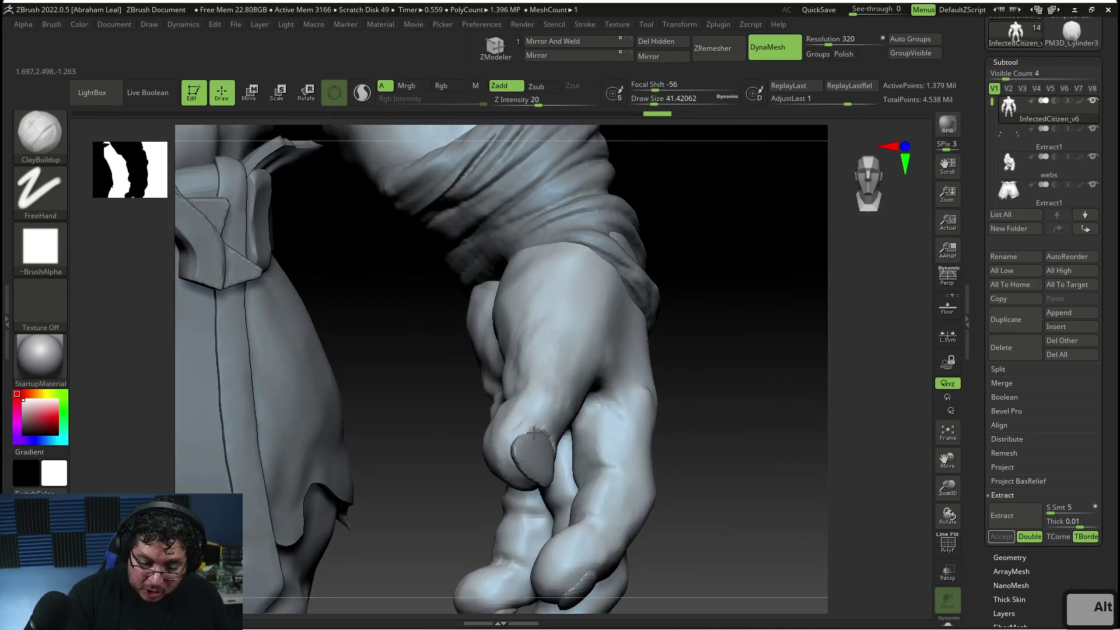
left_click_drag(523, 434, 540, 427, "alt")
Sculpt the skin around the index finger's nail with ClayBuildup so that the nail sits embedded in the fingertip
mouse_move(755, 450)
left_mouse_down()
mouse_move(682, 460)
mouse_move(667, 315)
left_mouse_up()
left_click_drag(608, 414, 587, 426, "alt")
left_click_drag(752, 376, 737, 438)
mouse_move(606, 441)
left_mouse_down("alt")
mouse_move(589, 437)
mouse_move(610, 450)
left_mouse_up("alt")
left_click_drag(590, 498, 595, 543)
mouse_move(607, 440)
left_mouse_down()
mouse_move(588, 438)
mouse_move(615, 464)
left_mouse_up()
right_click_drag(768, 484, 677, 467)
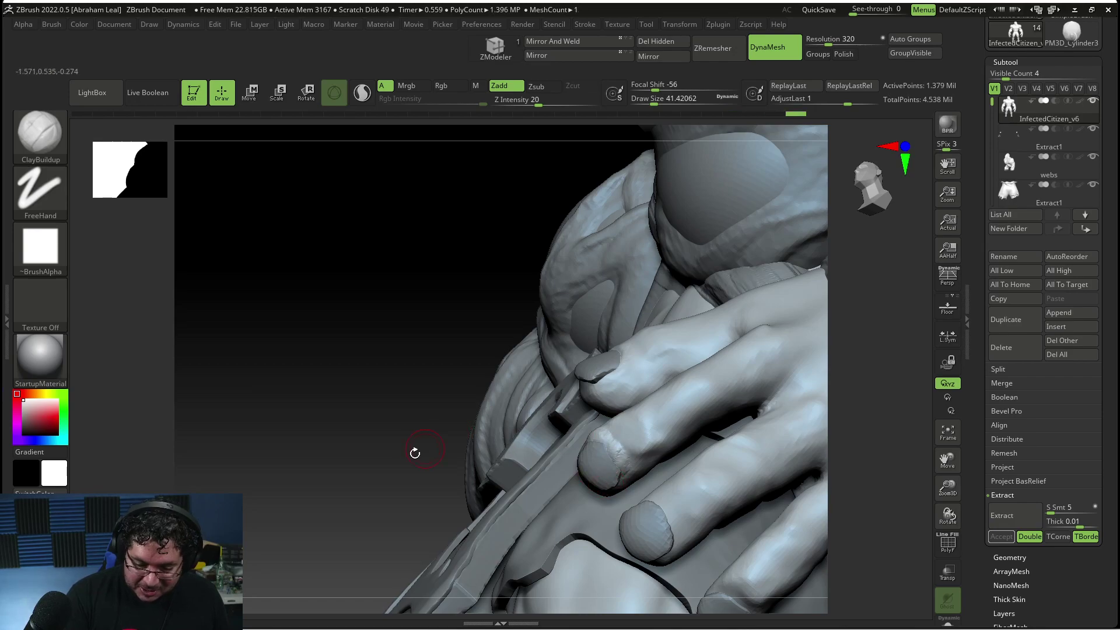
left_click_drag(415, 452, 625, 470)
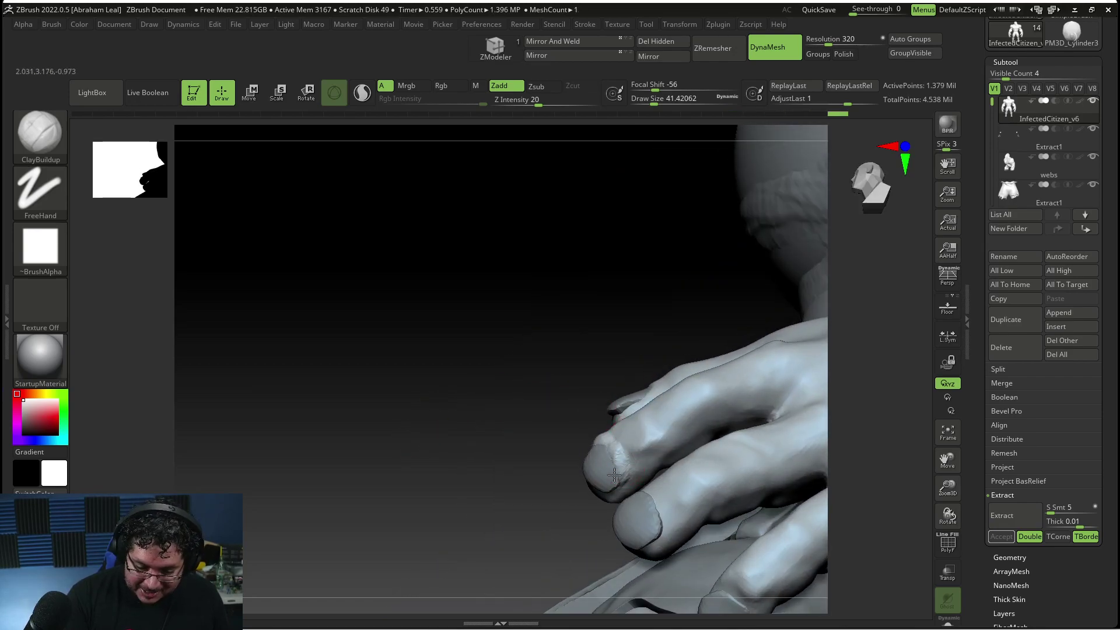
key("alt")
mouse_move(586, 449)
left_mouse_down()
mouse_move(627, 453)
mouse_move(589, 452)
mouse_move(606, 440)
left_mouse_up()
left_click_drag(748, 413, 671, 421)
Sculpt a raised skin fold along the cuticle and side of the middle finger's nail
left_click_drag(857, 508, 776, 496)
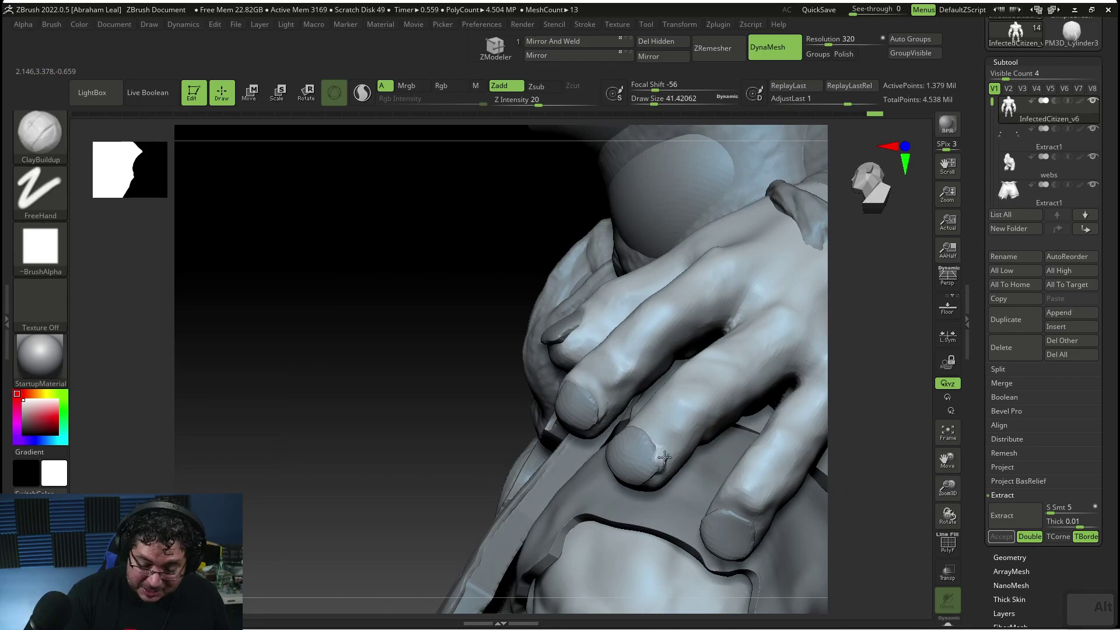
left_click_drag(661, 467, 654, 457, "alt")
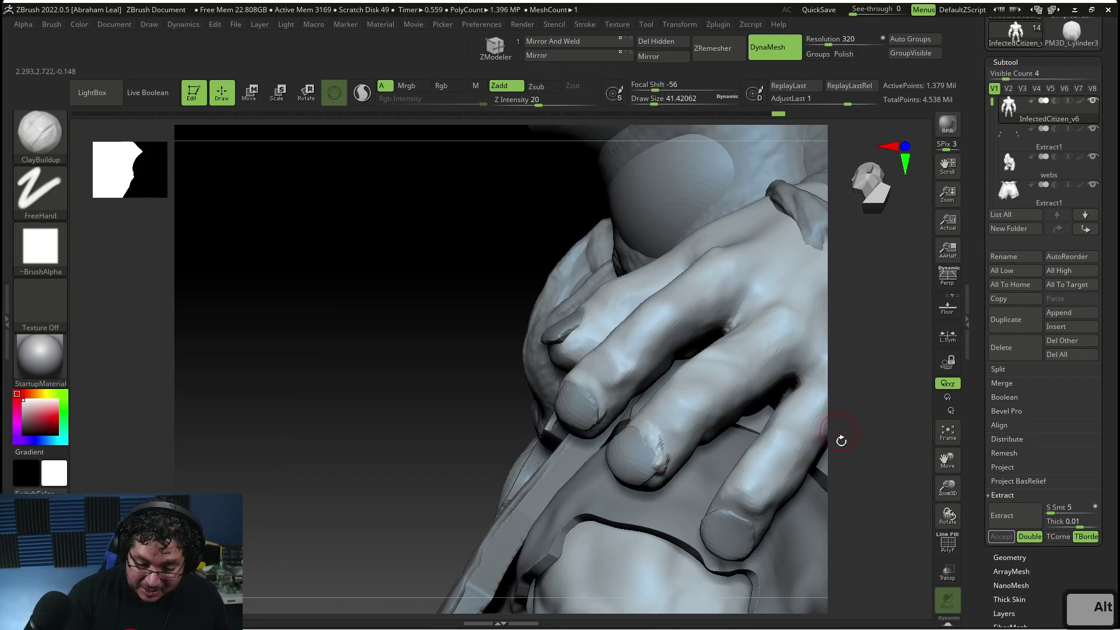
left_click_drag(840, 440, 863, 426)
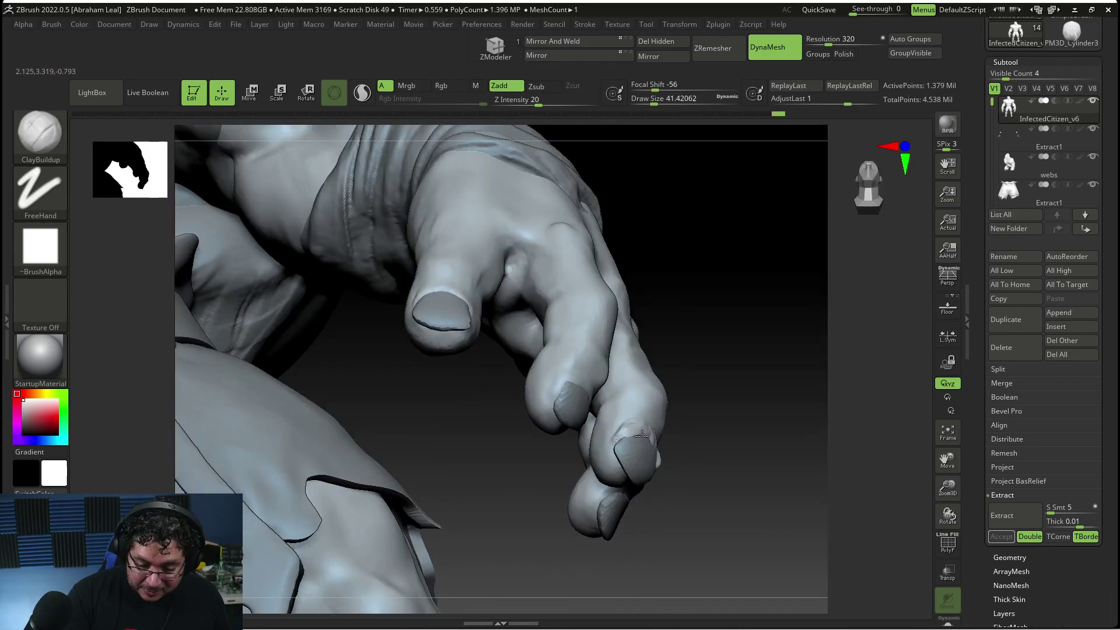
key("alt")
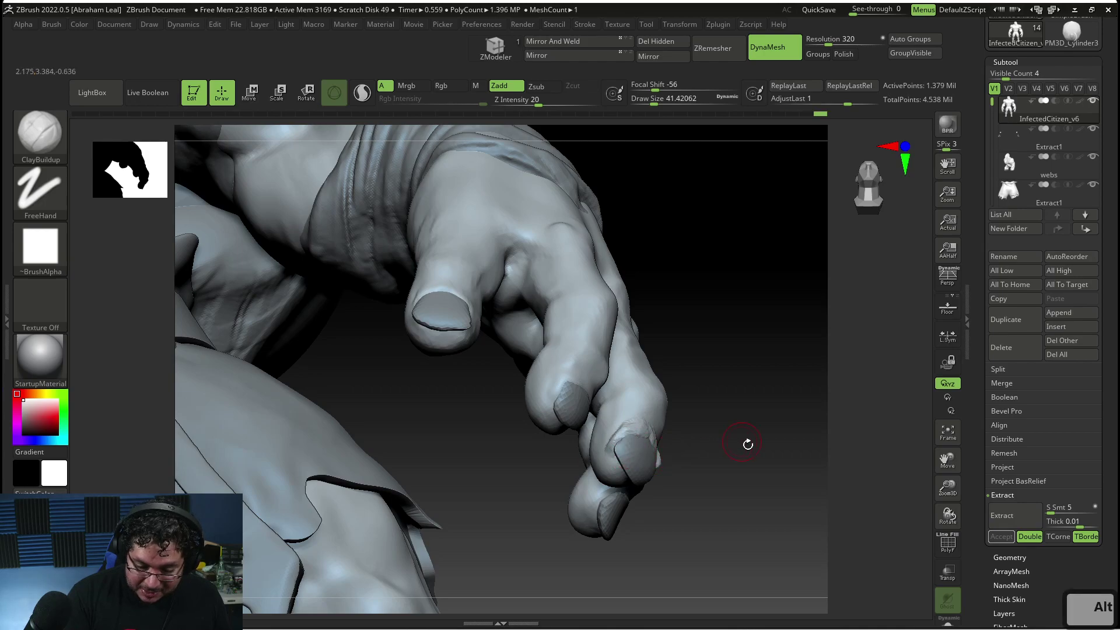
left_click_drag(749, 443, 664, 458)
Smooth the new skin fold around the middle finger's nail and refine its far side
mouse_move(843, 450)
left_mouse_down()
mouse_move(672, 459)
mouse_move(680, 468)
left_mouse_up()
left_click_drag(677, 463, 665, 433, "shift")
left_click_drag(601, 501, 749, 487)
mouse_move(647, 446)
left_mouse_down("shift")
mouse_move(633, 437)
mouse_move(637, 447)
left_mouse_up("shift")
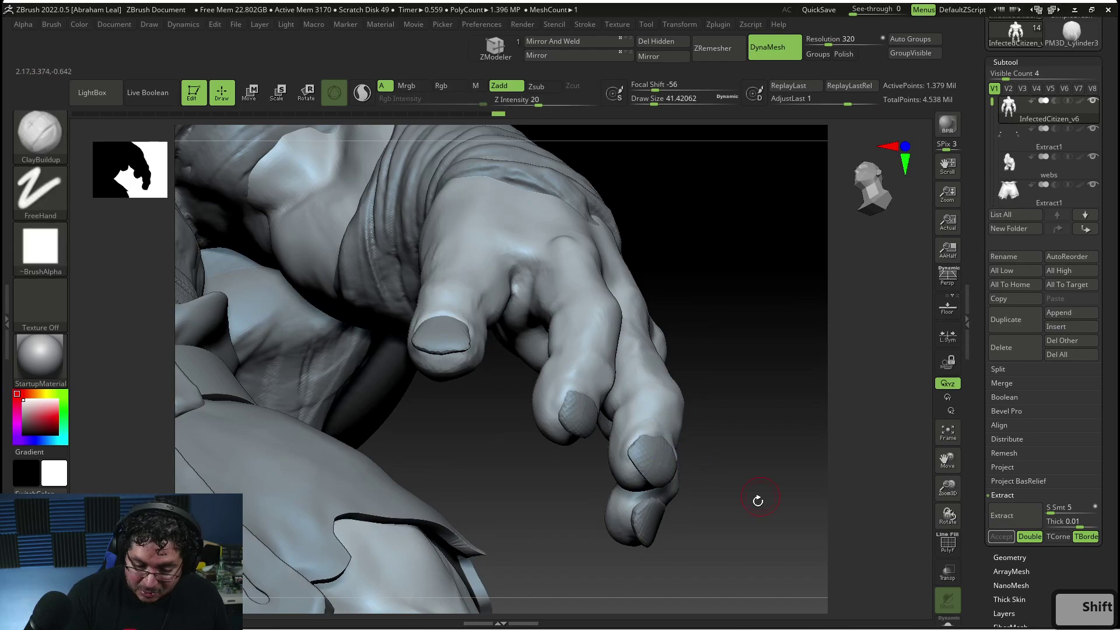
right_click_drag(762, 500, 682, 457)
right_click_drag(878, 560, 814, 454, "alt")
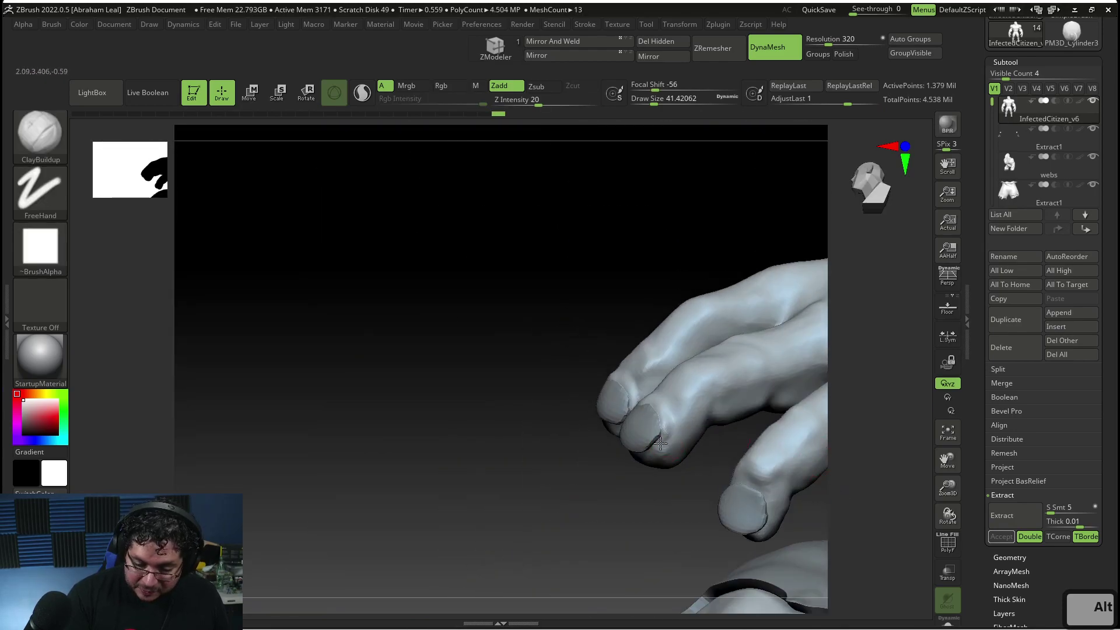
key("shift")
Sculpt and smooth the skin around the outermost finger's nail with ClayBuildup, covering the cuticle and both sides
mouse_move(654, 486)
right_mouse_down("alt")
mouse_move(729, 457)
mouse_move(715, 444)
right_mouse_up("alt")
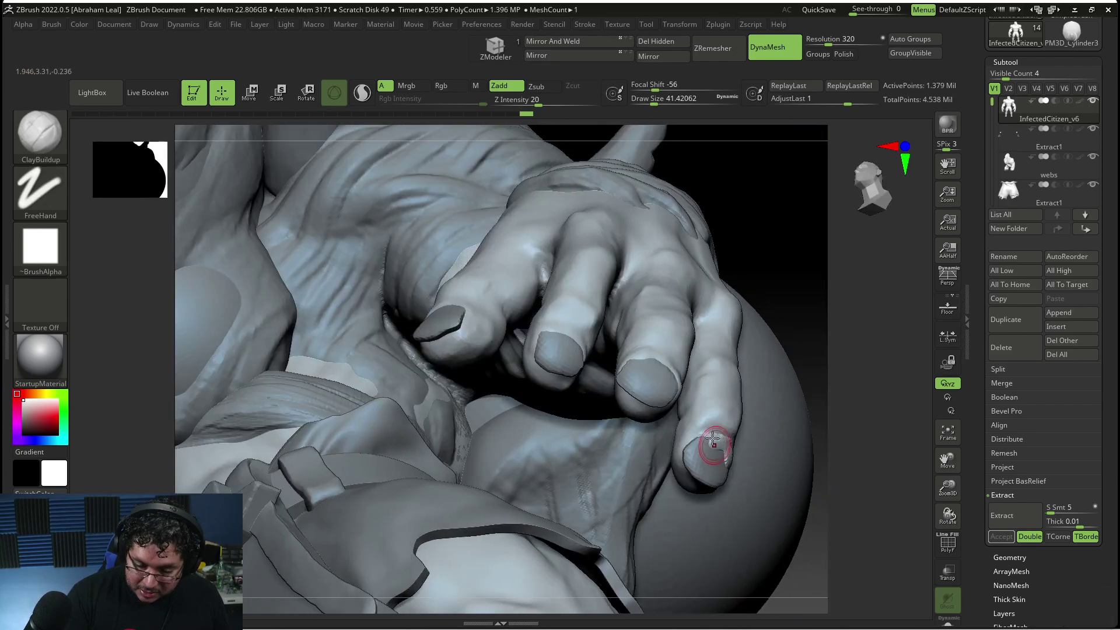
key("shift")
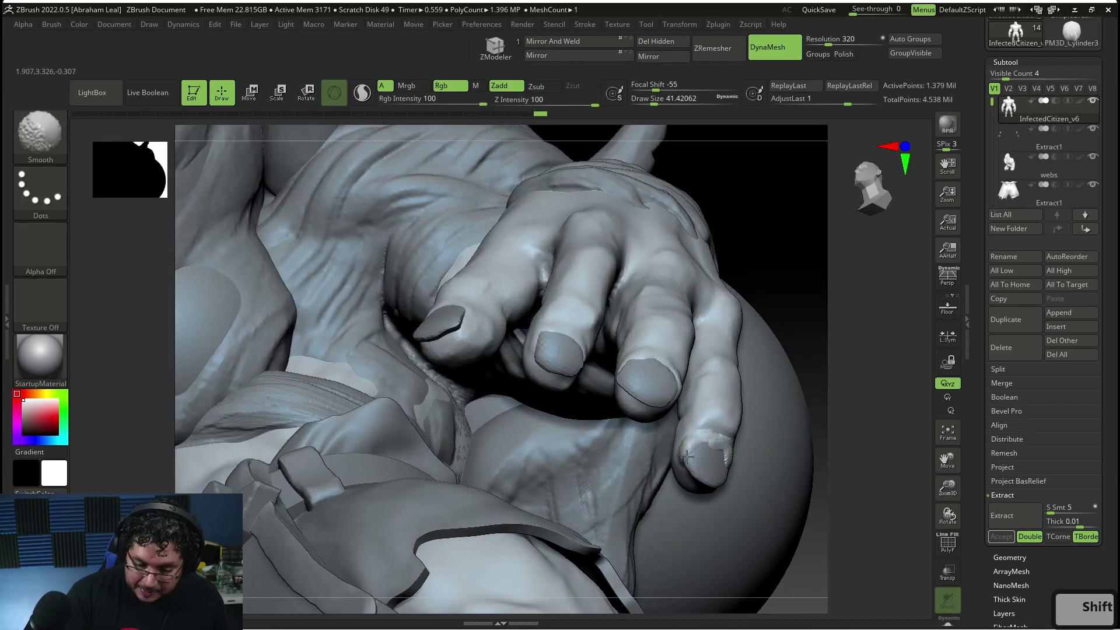
key("alt")
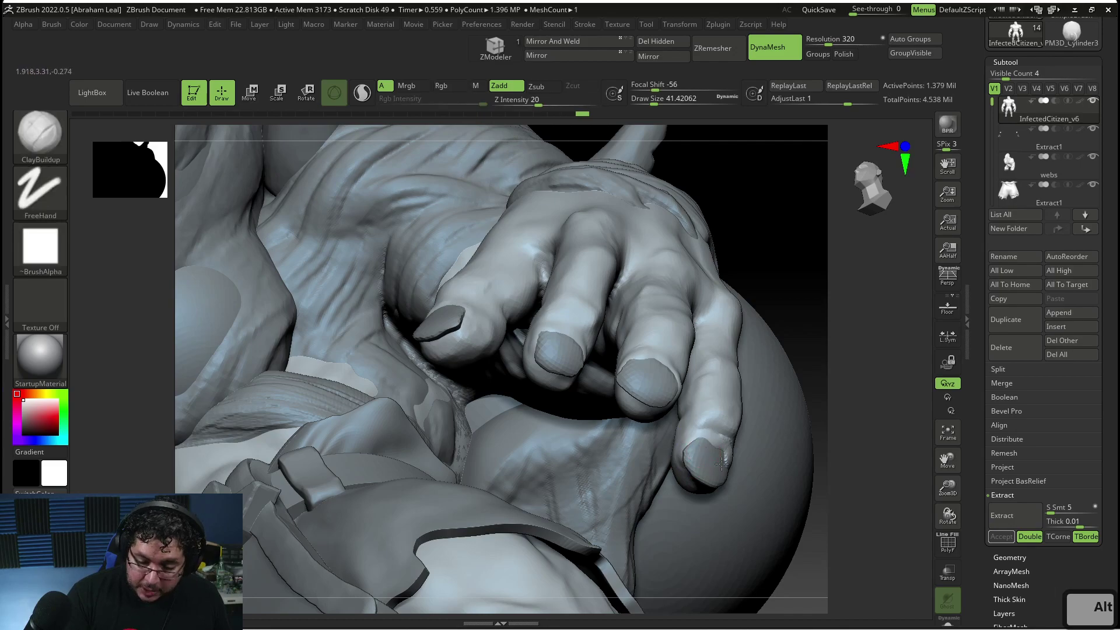
left_click_drag(827, 487, 725, 459)
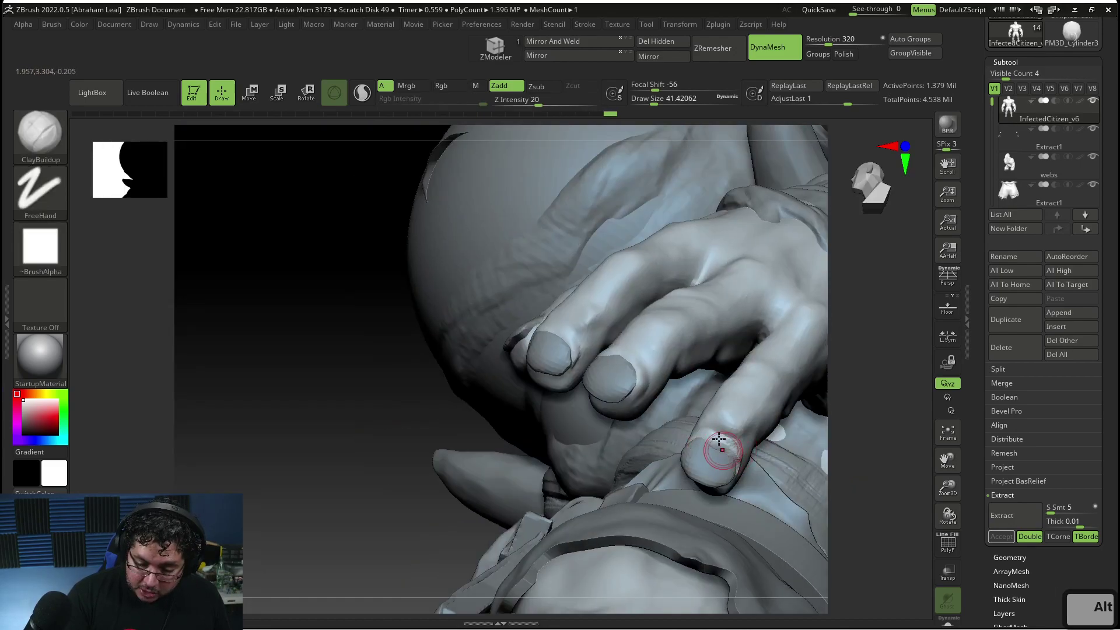
left_click_drag(859, 455, 754, 460)
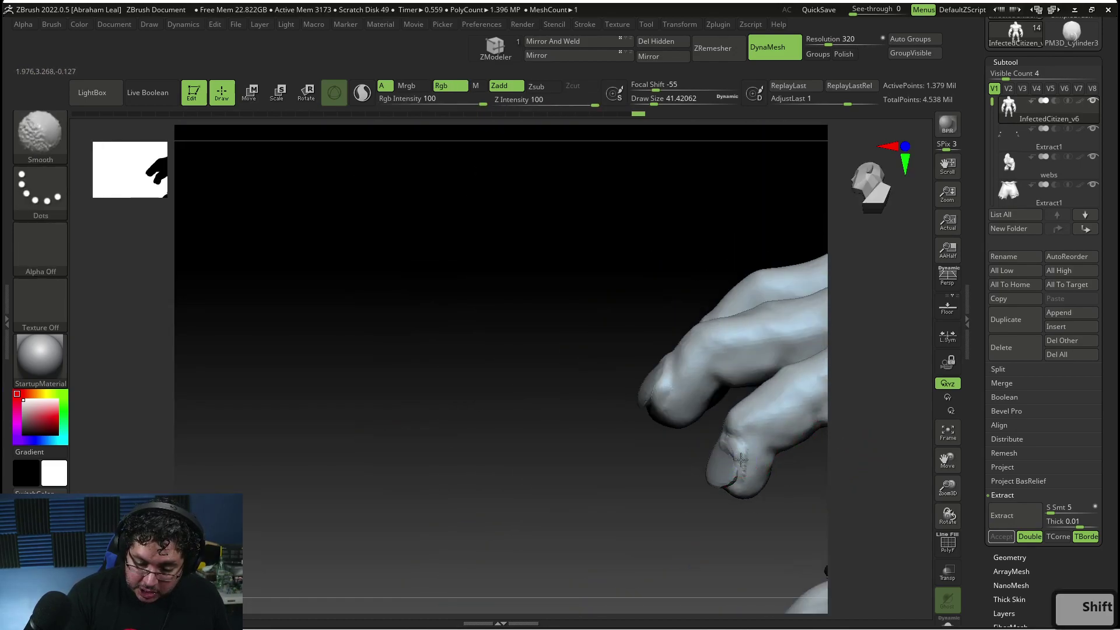
left_click(667, 463, "ctrl+shift")
Carve a navel into the belly just above the belt buckle with the DamStandard brush
left_click_drag(908, 485, 707, 479, "alt")
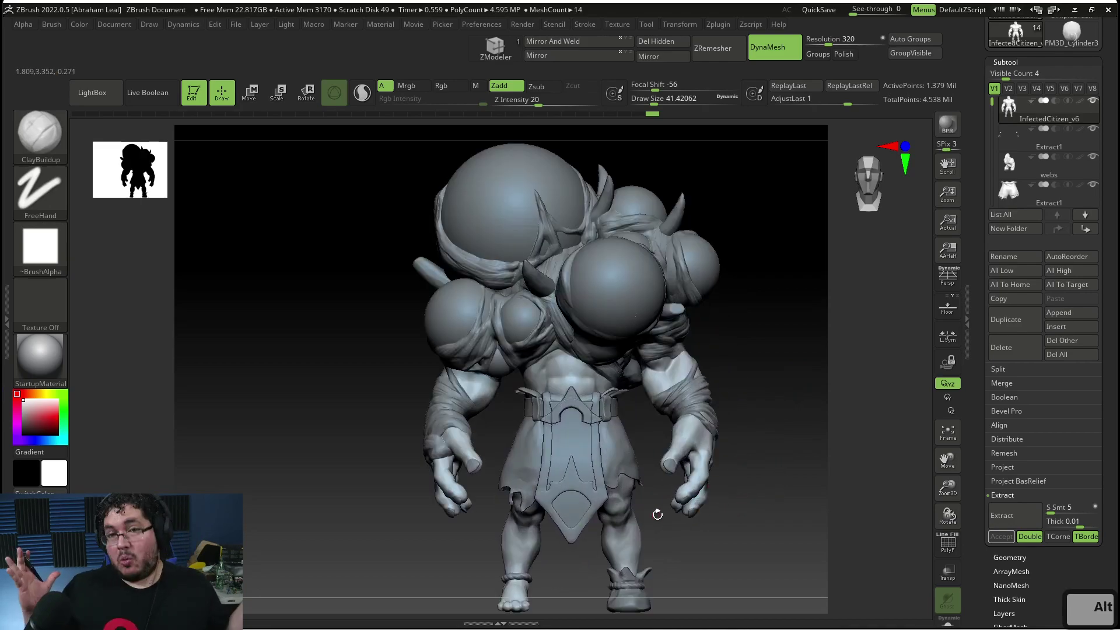
left_click_drag(768, 478, 837, 475, "alt")
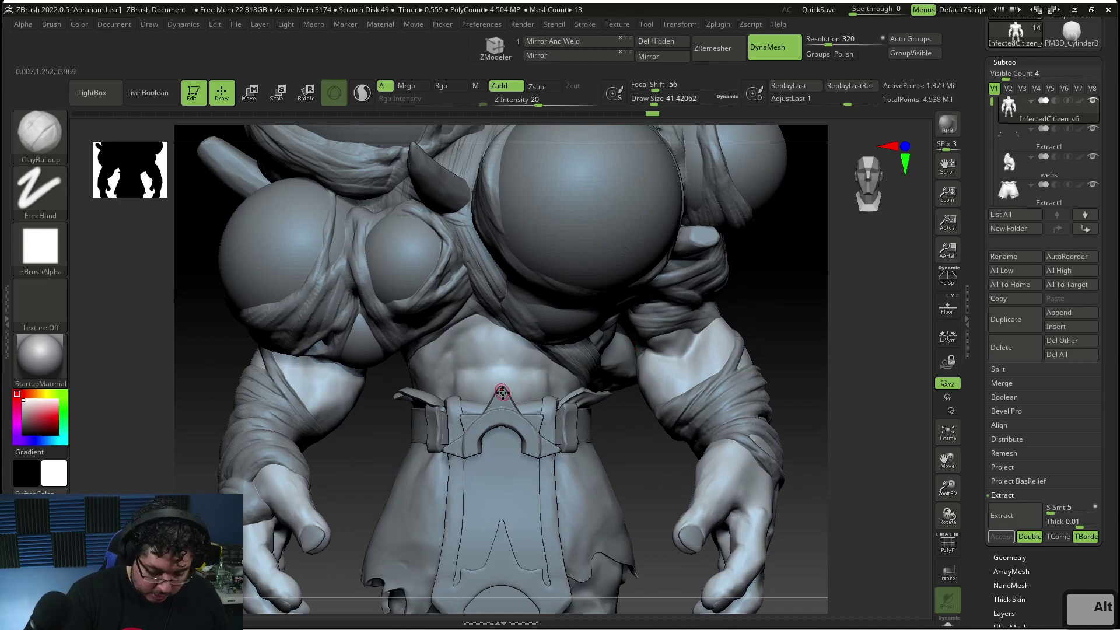
key("b")
key("d")
key("s")
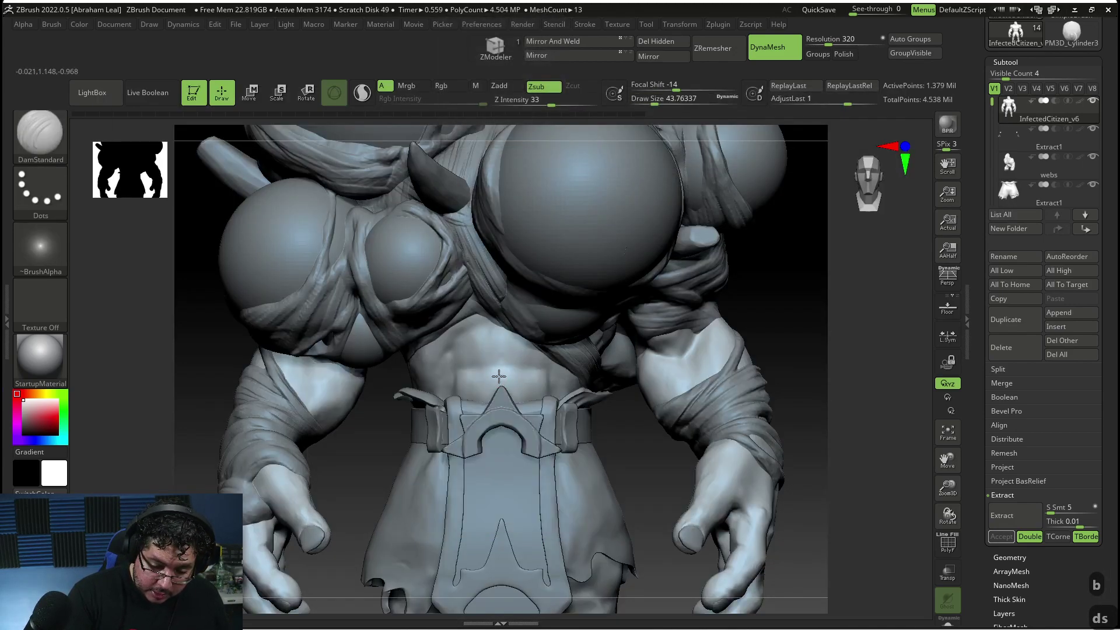
left_click_drag(717, 323, 504, 354, "alt")
Build up the skin around the navel with ClayBuildup and smooth it into the belly
key("b")
key("c")
key("b")
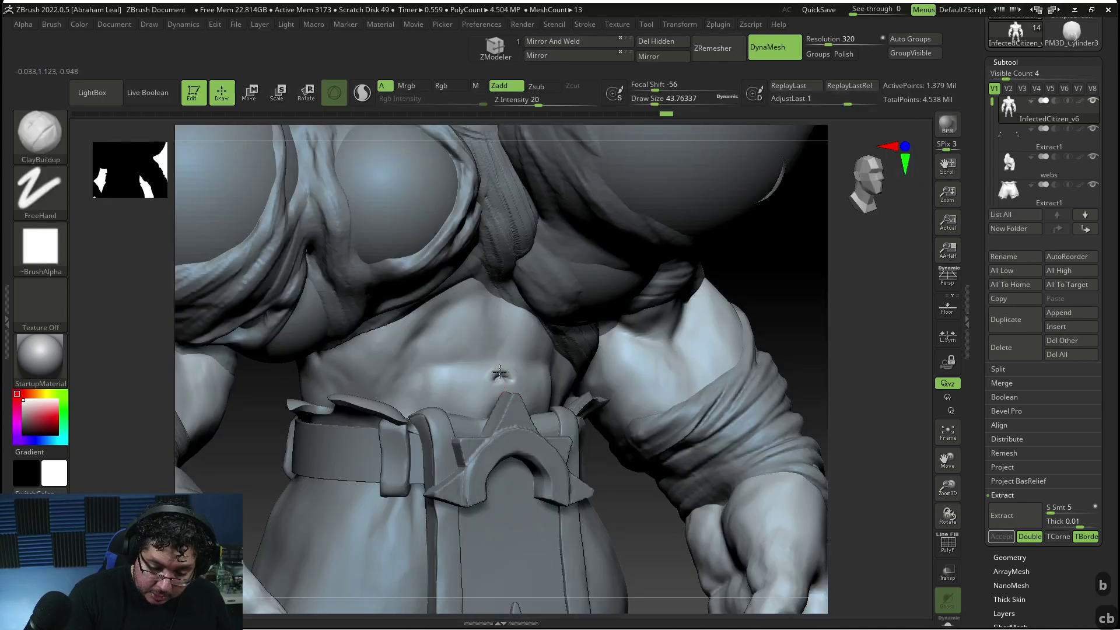
key("shift")
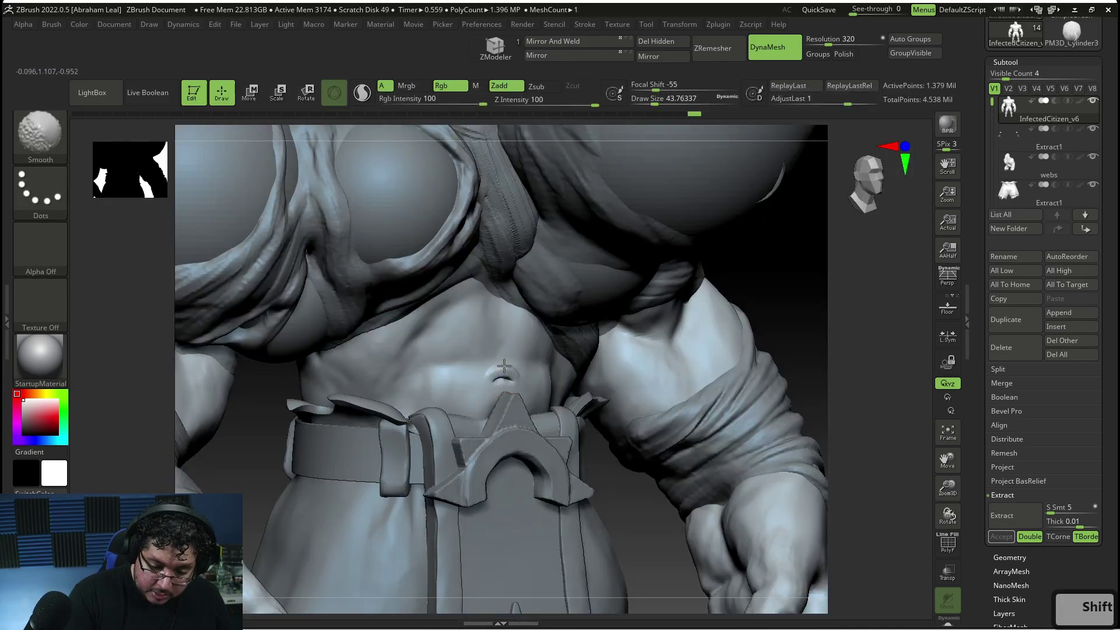
Activate the PM3D_Sphere3D1 subtool with the large body spheres and subdivide it once
mouse_move(852, 394)
left_mouse_down("alt")
mouse_move(810, 349)
mouse_move(765, 350)
mouse_move(762, 418)
mouse_move(681, 407)
left_mouse_up("alt")
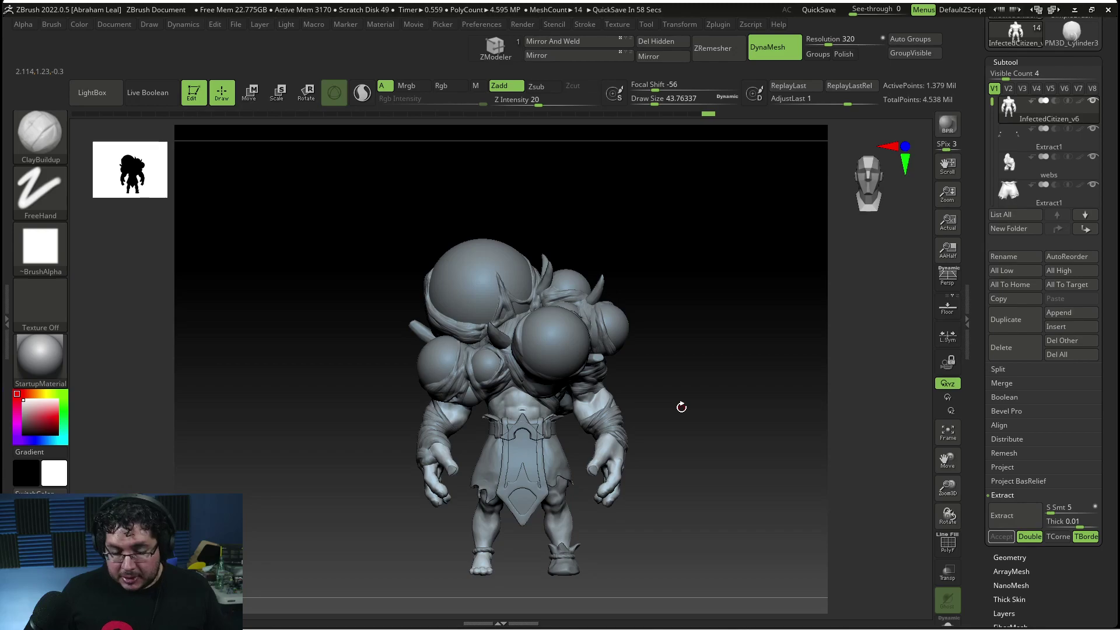
left_click_drag(681, 407, 658, 360, "alt")
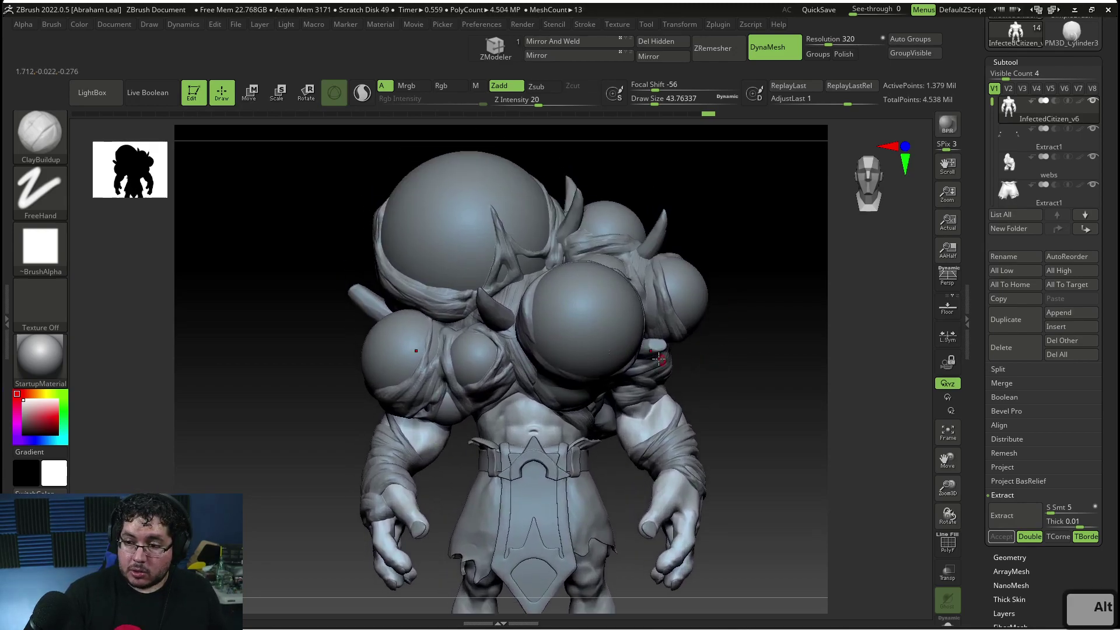
left_click(608, 347, "alt")
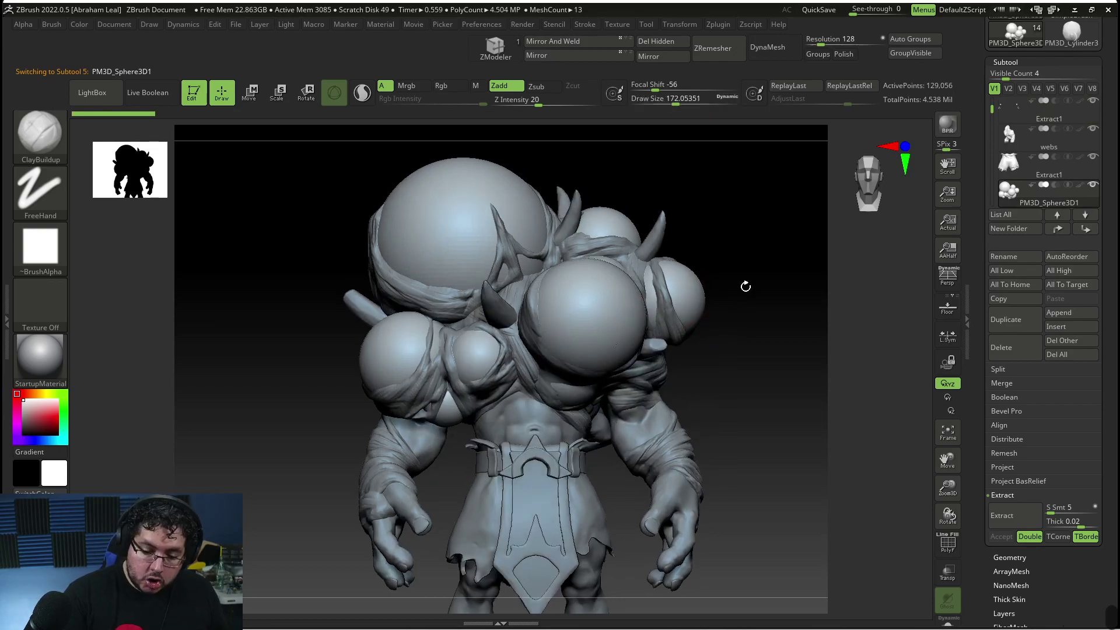
left_click_drag(770, 227, 741, 230)
key("ctrl+d")
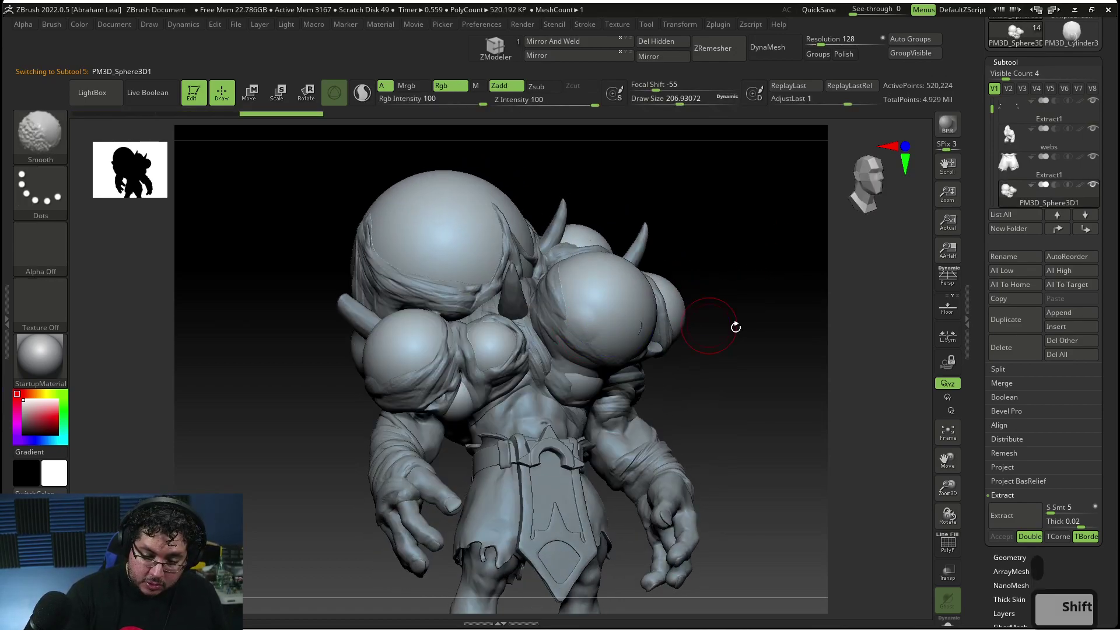
left_click_drag(725, 324, 642, 342, "shift")
key("ctrl+z")
key("ctrl+z")
key("ctrl+z")
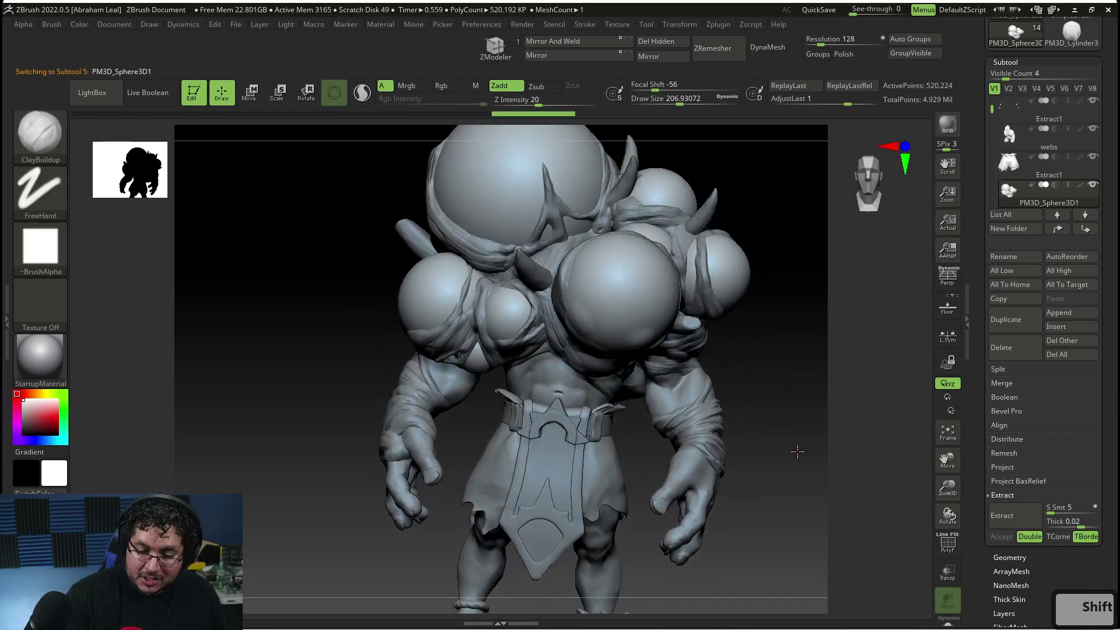
key("ctrl+z")
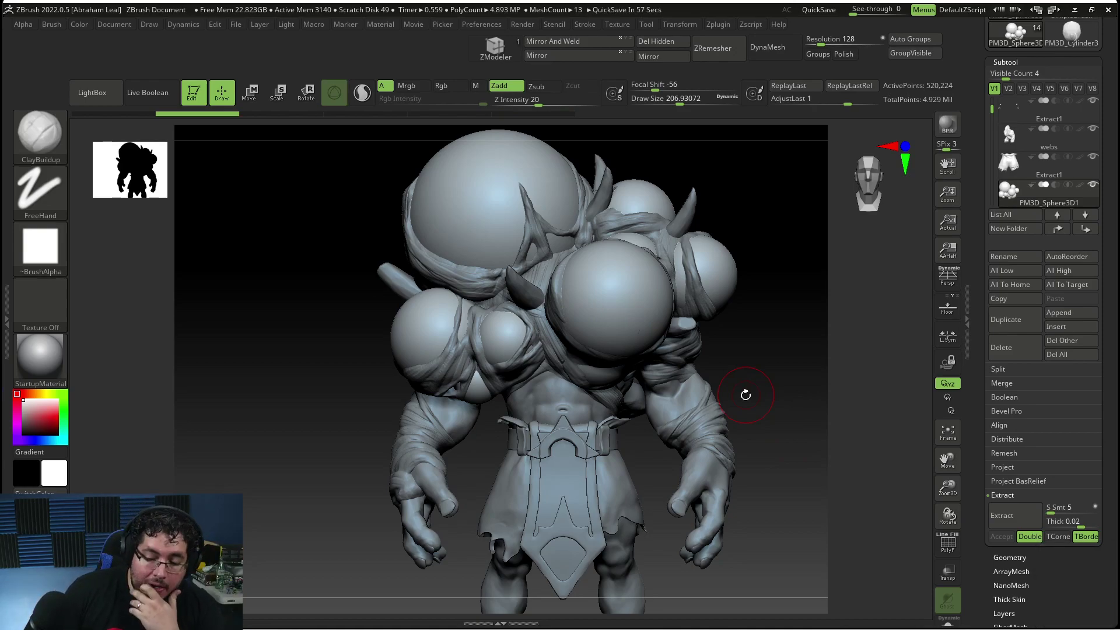
Switch to Chrome and search Google for "furio tedeschi"
key("super")
key("super")
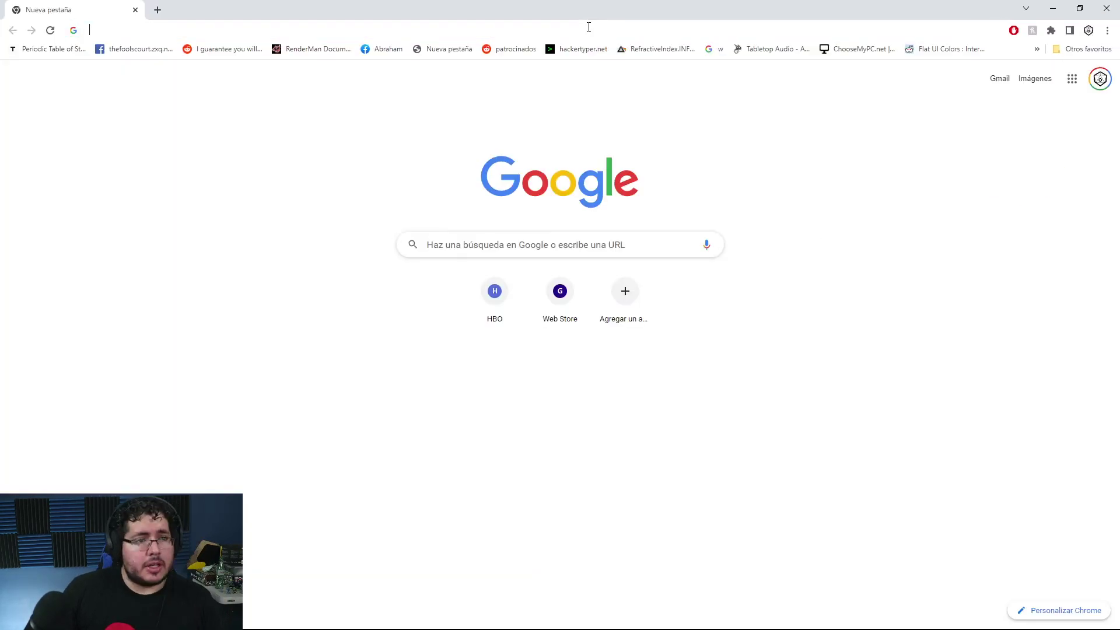
left_click(572, 25)
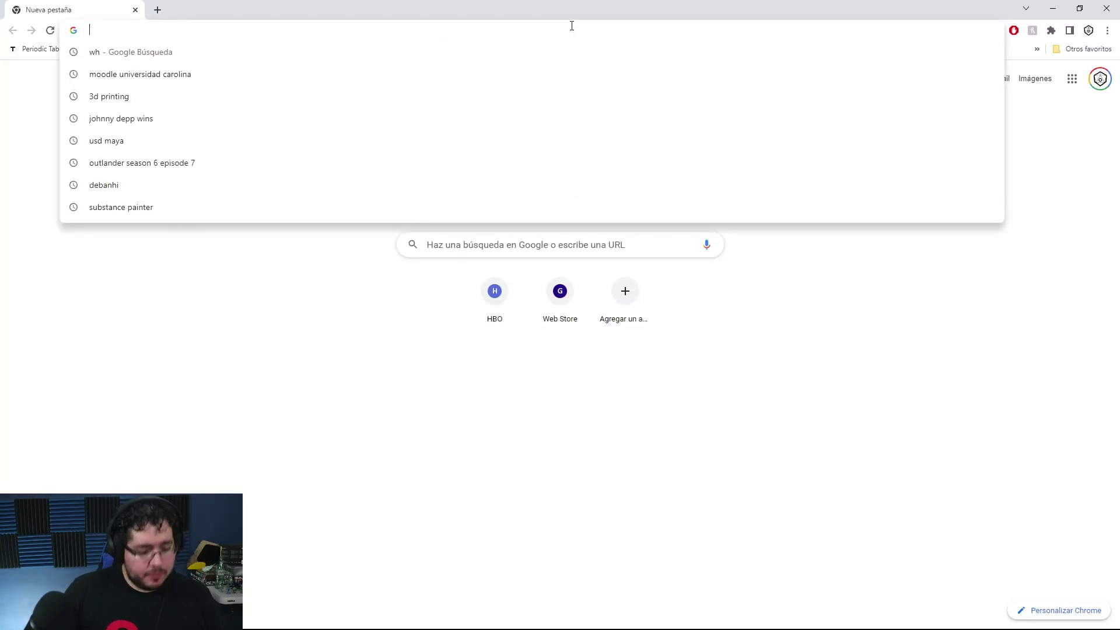
type("furi9o")
key("BackSpace")
key("BackSpace")
type("o tede")
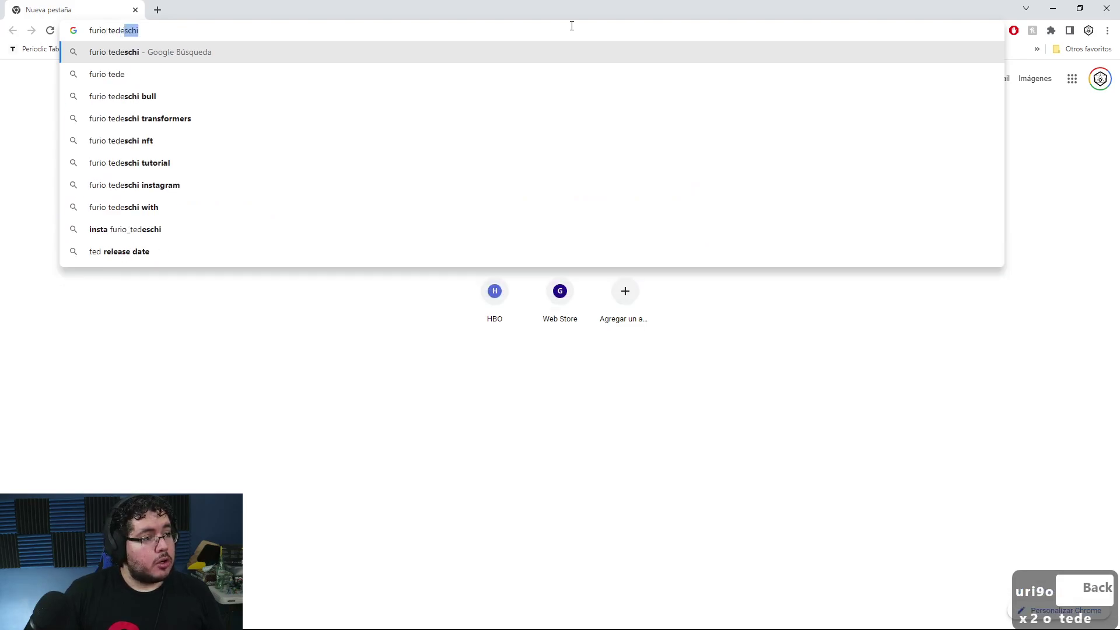
key("Return")
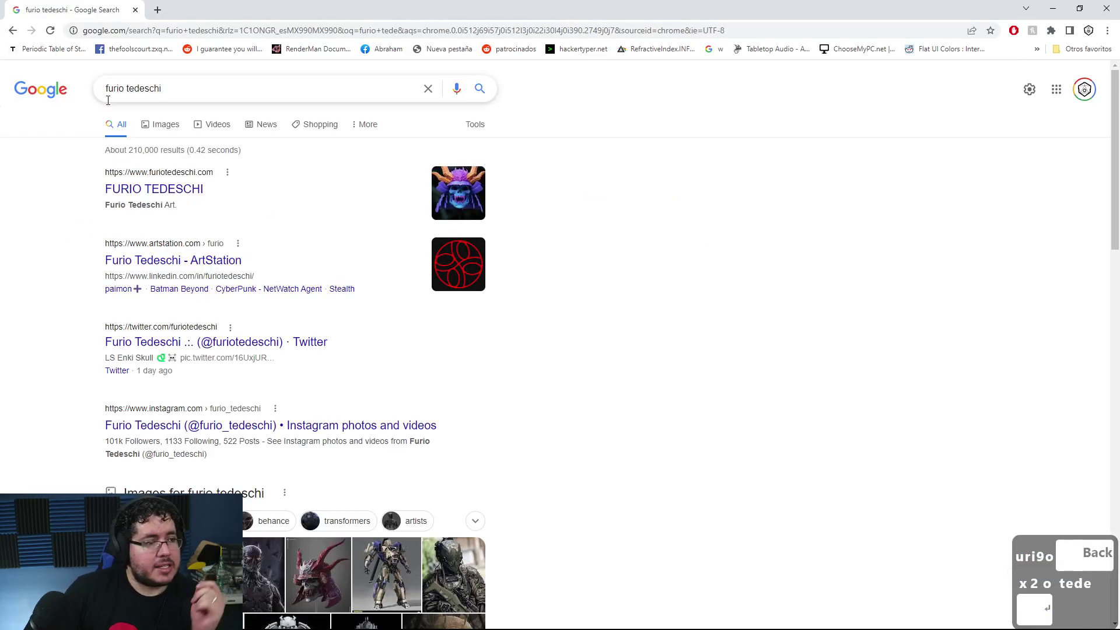
Browse the Furio Tedeschi image results and enlarge the mossy green mech and the 2017 workshop robot as detailing references
left_click(152, 125)
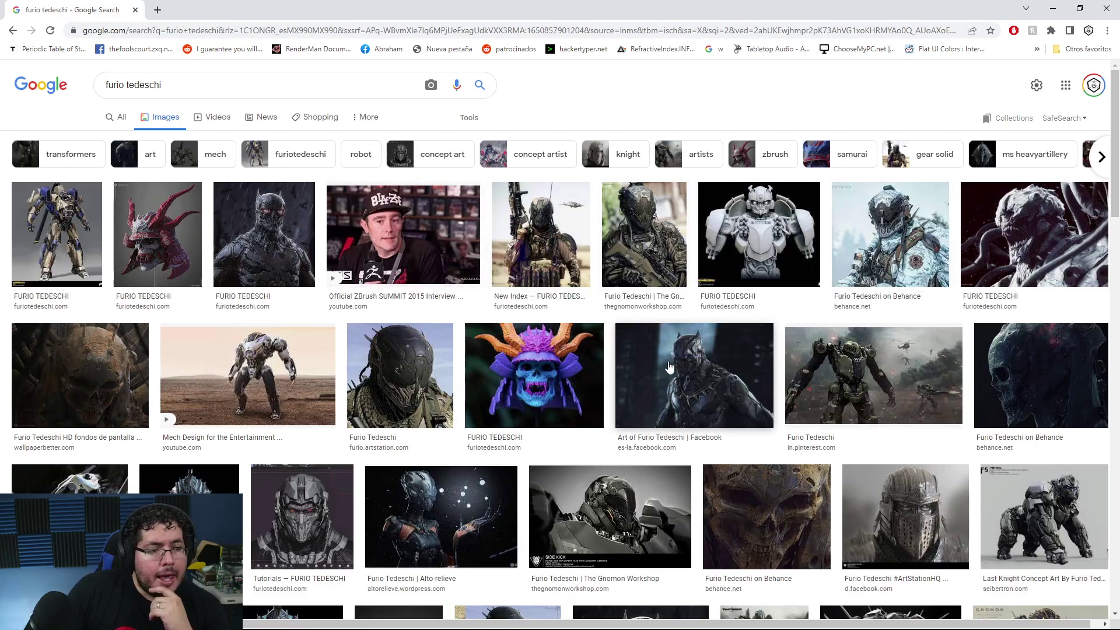
scroll(650, 357, "down", 6)
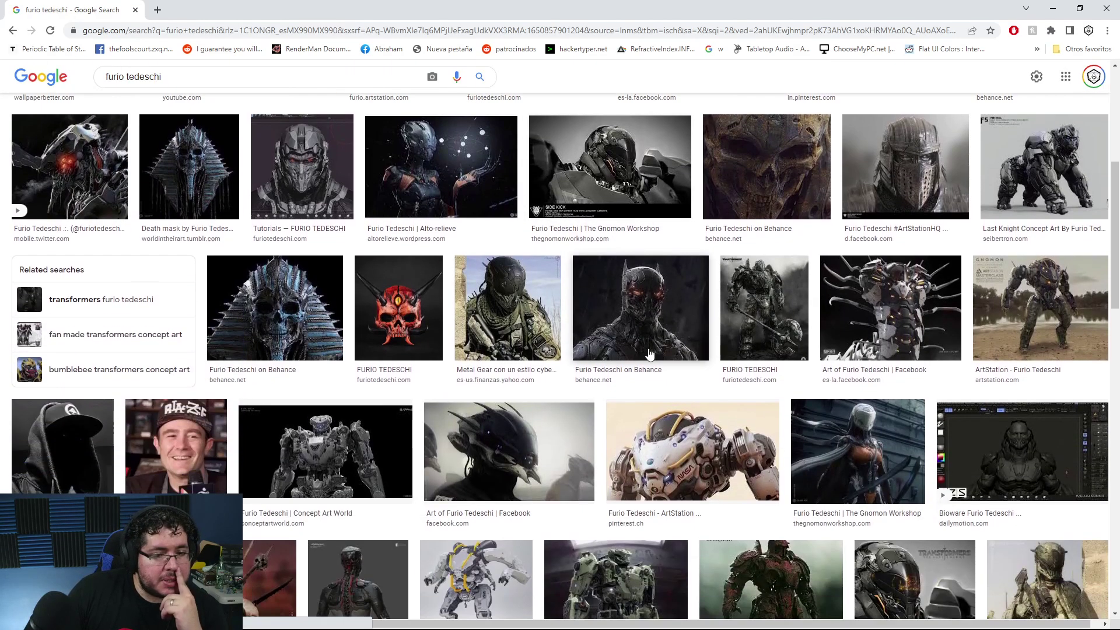
scroll(650, 354, "down", 3)
scroll(645, 352, "down", 3)
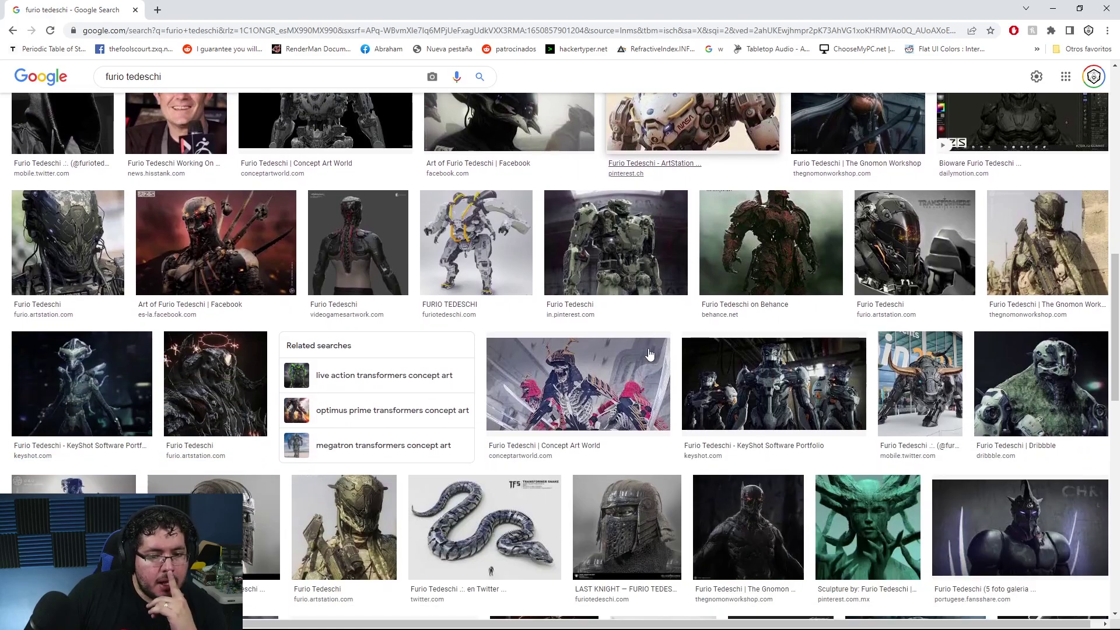
left_click(1037, 379)
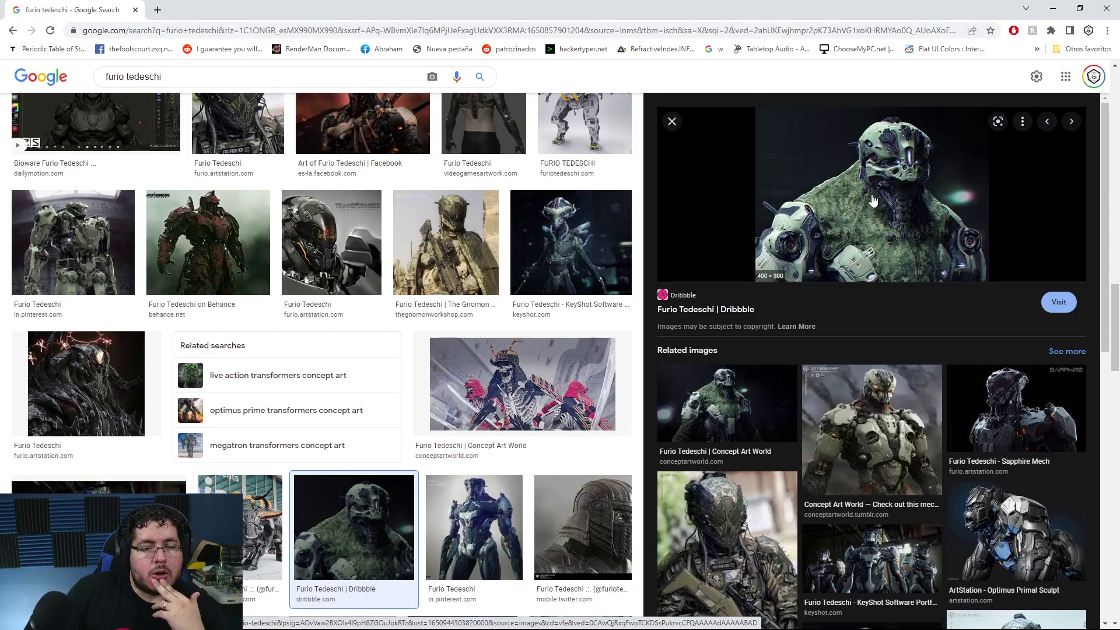
left_click(904, 435)
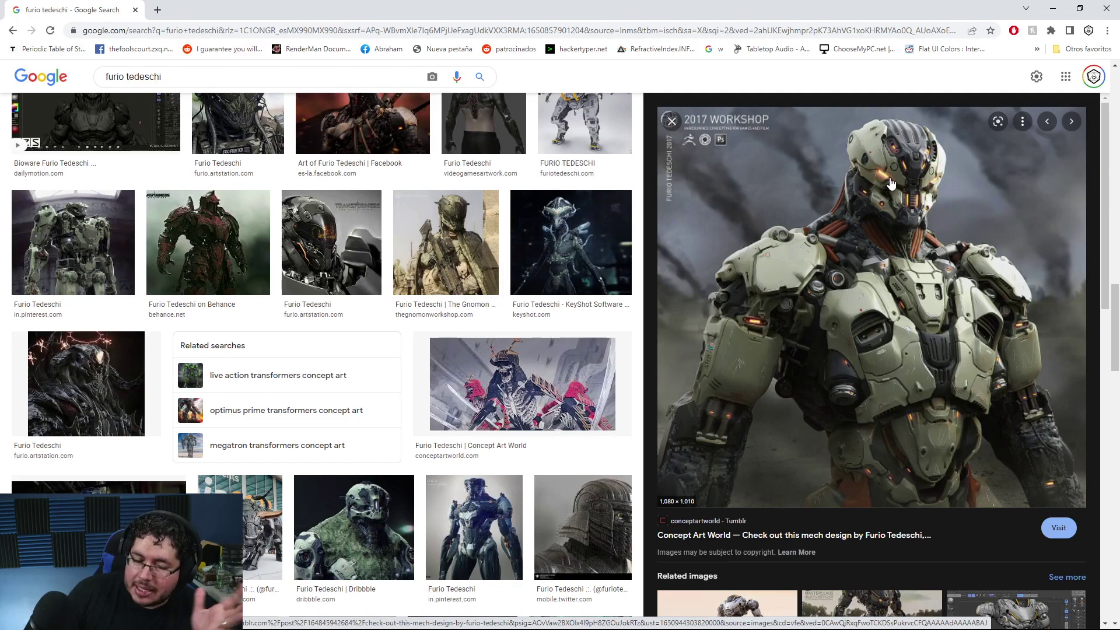
Switch back to ZBrush and examine the creature's body spheres from the front and from behind
left_click(1053, 9)
mouse_move(811, 383)
left_mouse_down("shift")
mouse_move(803, 350)
mouse_move(728, 355)
left_mouse_up("shift")
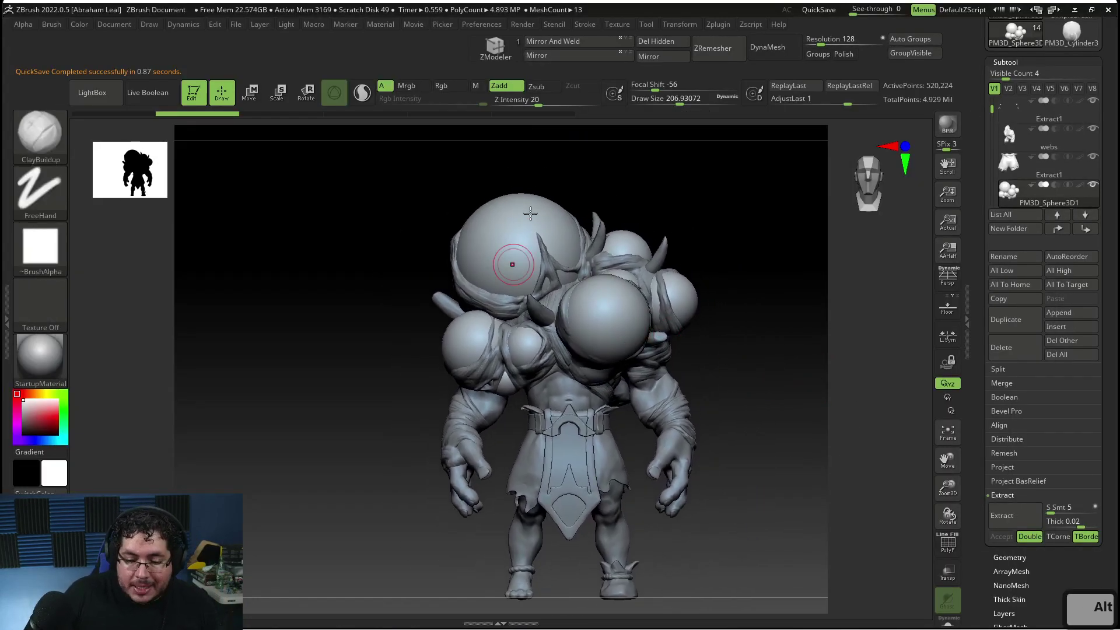
key("alt+Tab")
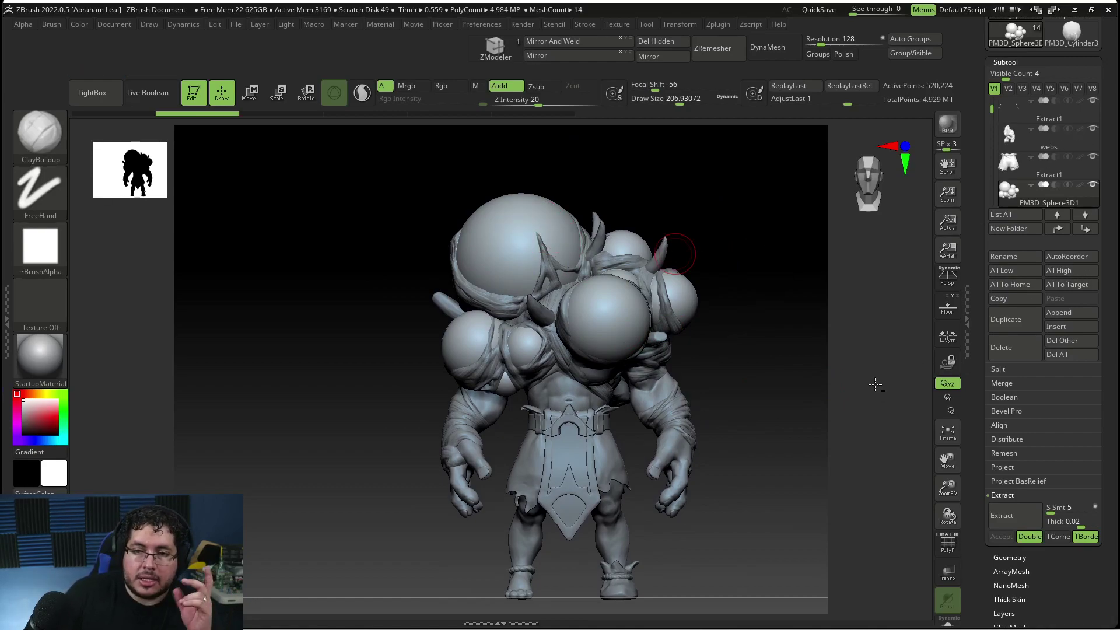
left_click_drag(760, 351, 752, 390)
left_click_drag(753, 390, 719, 443, "alt")
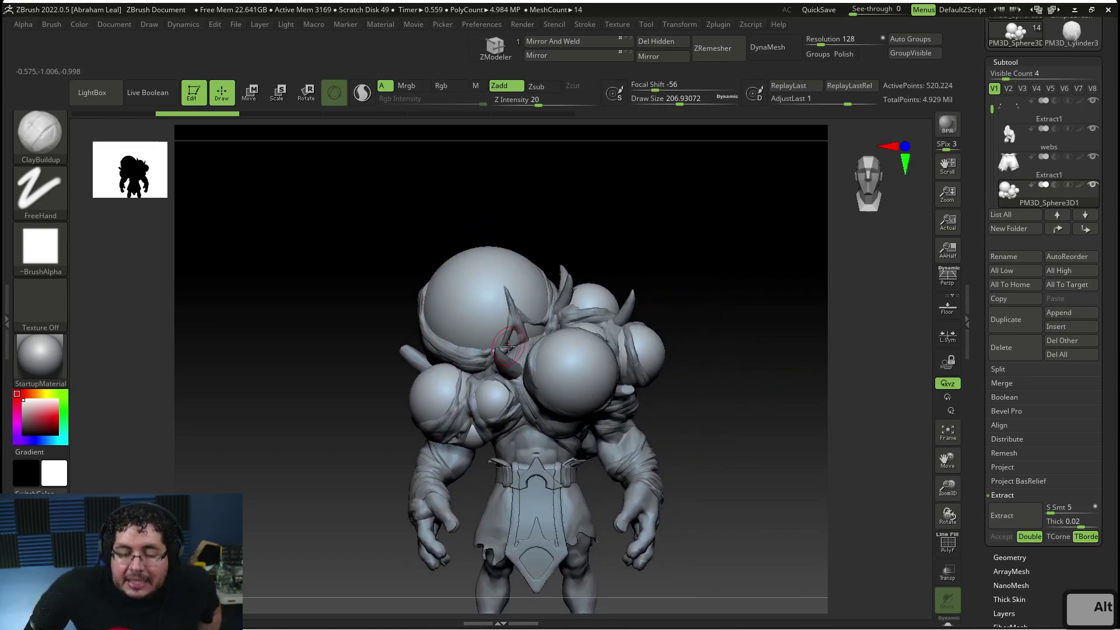
left_click_drag(729, 408, 594, 417, "alt")
mouse_move(767, 362)
left_mouse_down()
mouse_move(715, 413)
mouse_move(777, 418)
mouse_move(795, 440)
mouse_move(690, 446)
mouse_move(677, 435)
mouse_move(757, 443)
mouse_move(753, 392)
mouse_move(704, 399)
mouse_move(743, 413)
mouse_move(648, 430)
mouse_move(714, 448)
mouse_move(694, 446)
mouse_move(717, 470)
left_mouse_up()
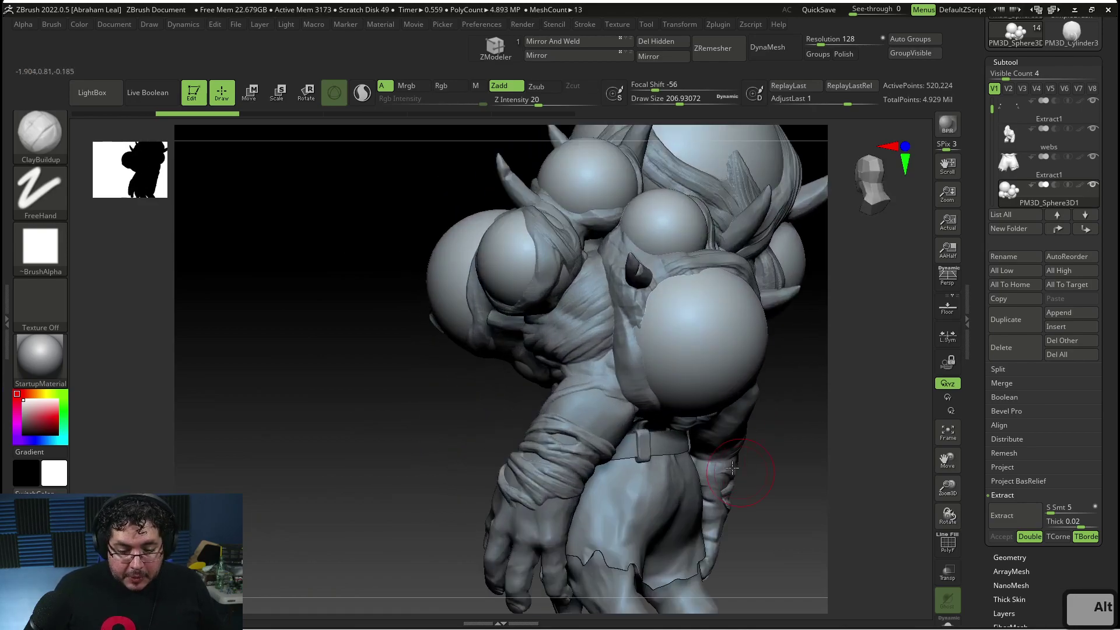
left_click_drag(780, 405, 741, 455, "alt")
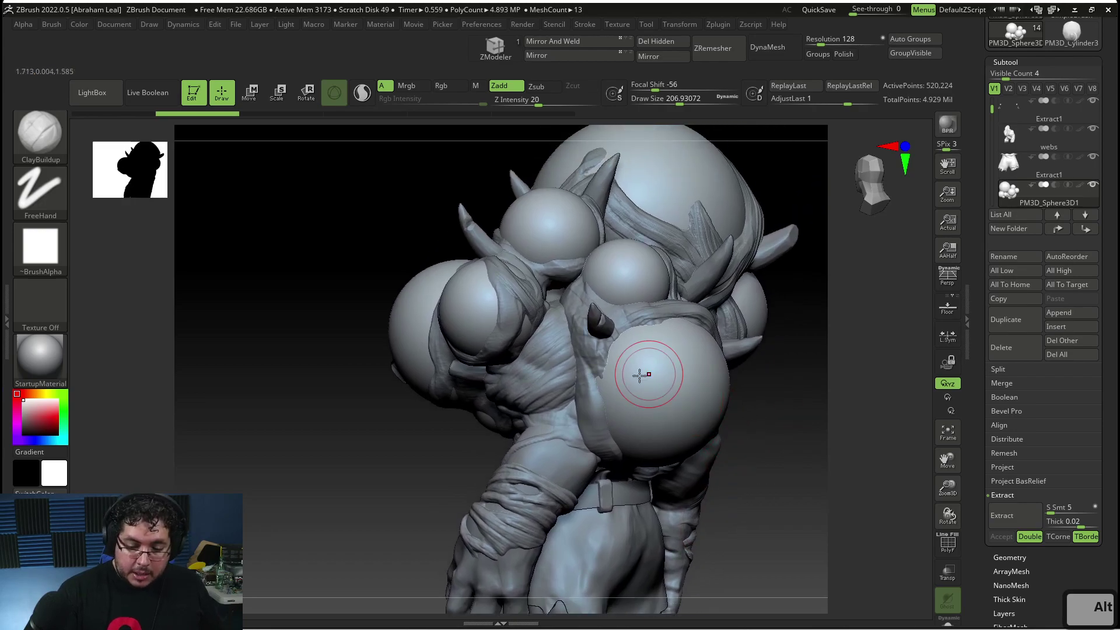
Sculpt skin folds around the large sphere's edge on the PM3D_Sphere3D2 subtool using ClayBuildup at a draw size of about 87
key("b")
key("c")
key("b")
key("space")
left_click_drag(589, 349, 565, 352)
left_click(572, 315, "alt")
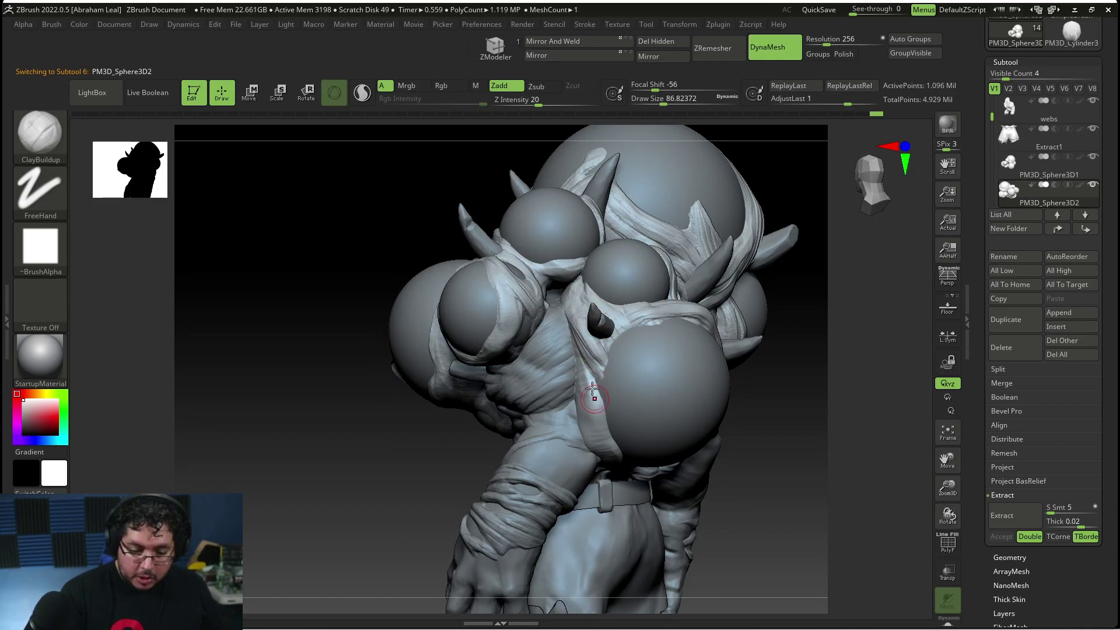
left_click_drag(765, 543, 811, 502)
mouse_move(599, 453)
left_mouse_down()
mouse_move(574, 396)
mouse_move(589, 452)
left_mouse_up()
left_click_drag(665, 519, 589, 484)
left_click_drag(583, 408, 626, 499)
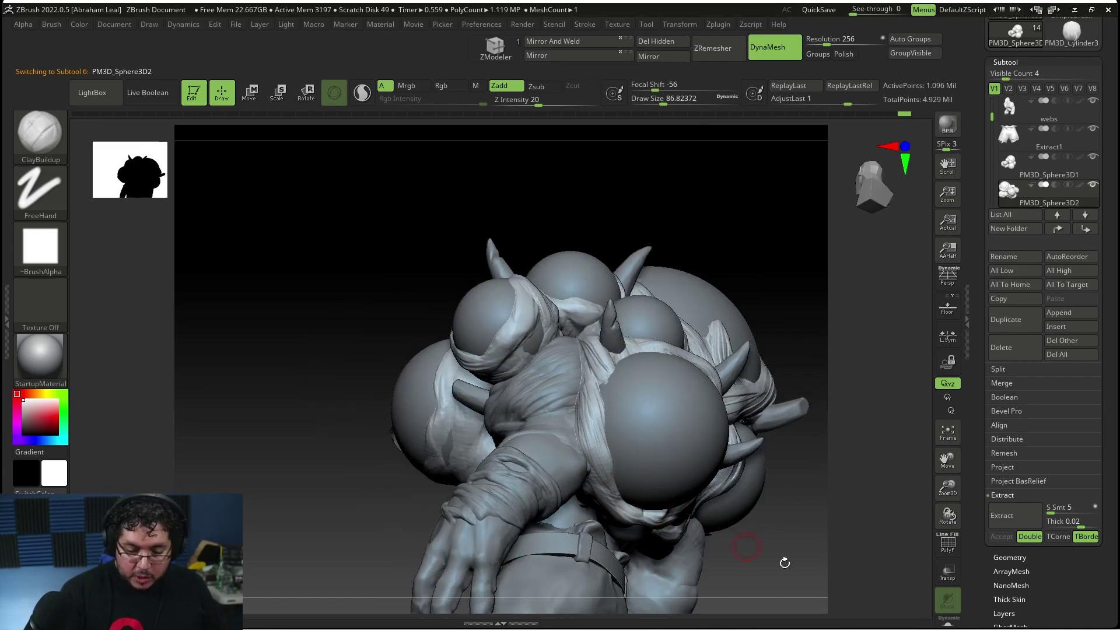
left_click_drag(775, 559, 675, 470)
left_click_drag(585, 411, 618, 506)
left_click_drag(727, 330, 723, 257)
Add ClayBuildup strands across the shoulder between the spheres on the webs subtool
left_click(527, 402, "alt")
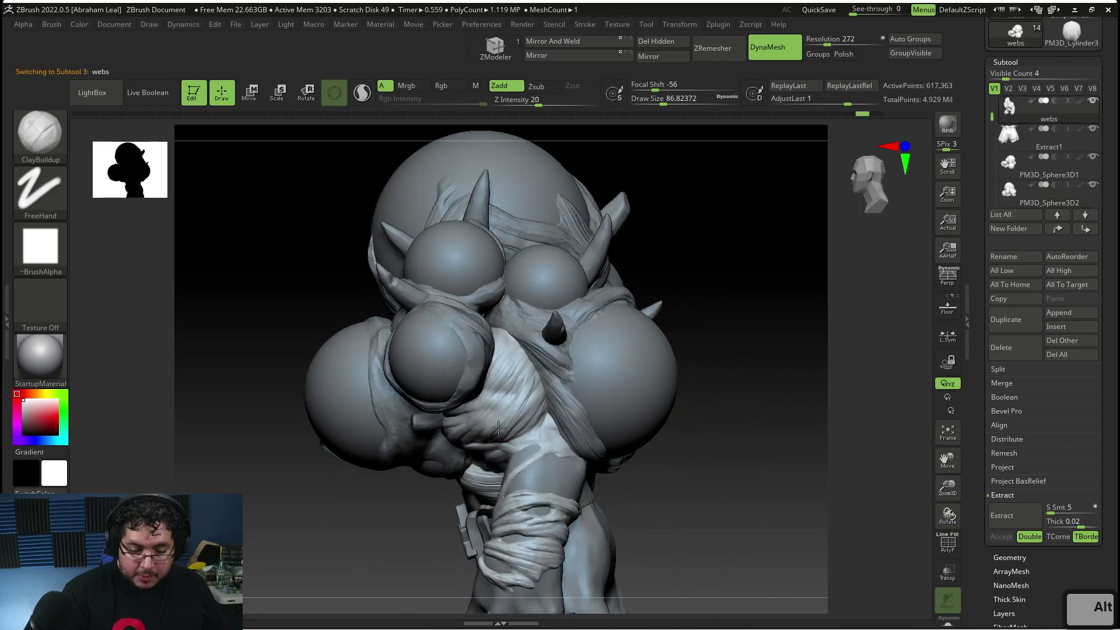
mouse_move(488, 388)
left_mouse_down()
mouse_move(527, 361)
mouse_move(465, 435)
mouse_move(468, 426)
left_mouse_up()
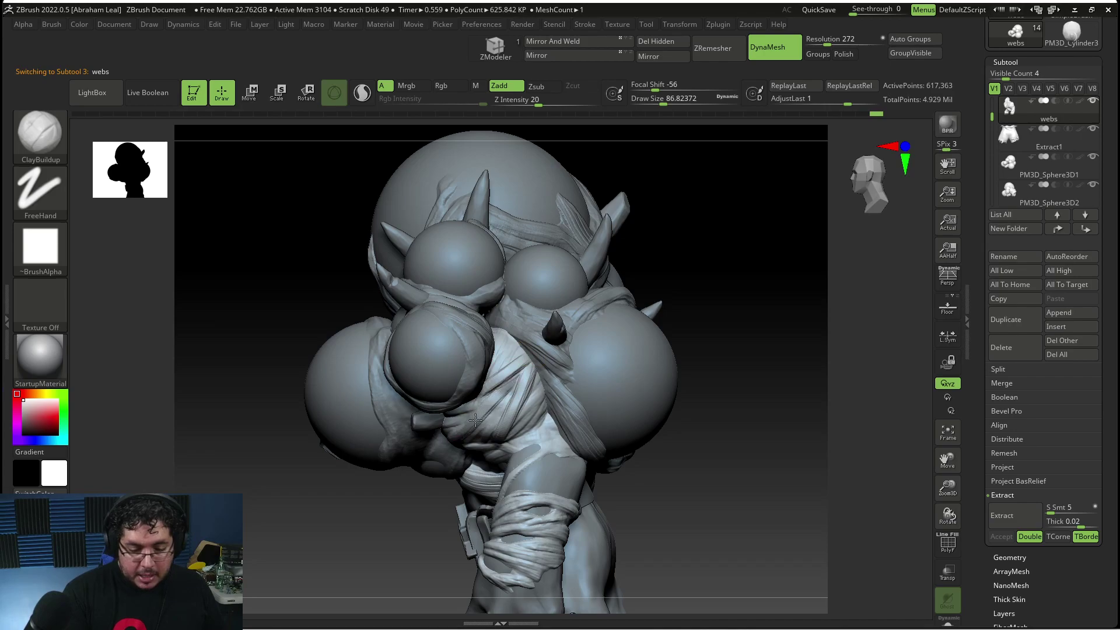
left_click_drag(722, 461, 703, 408, "alt")
left_click_drag(676, 414, 723, 416, "shift")
left_click_drag(671, 426, 617, 395, "alt")
left_click_drag(658, 426, 702, 446, "alt")
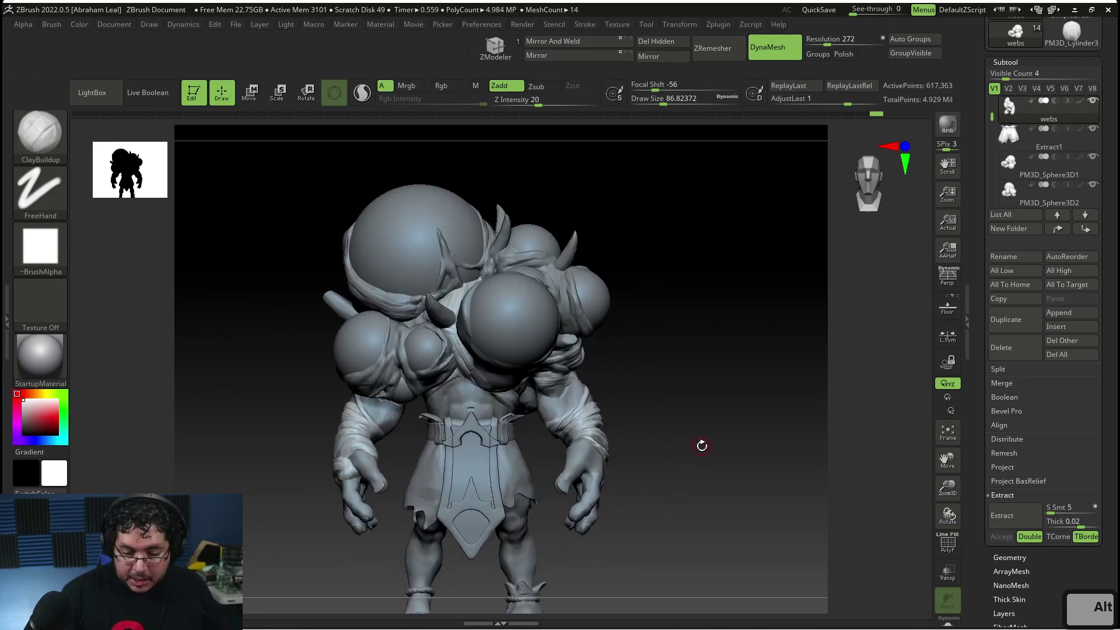
Examine the creature's torso, belt and overall figure from the front
key("alt+Tab")
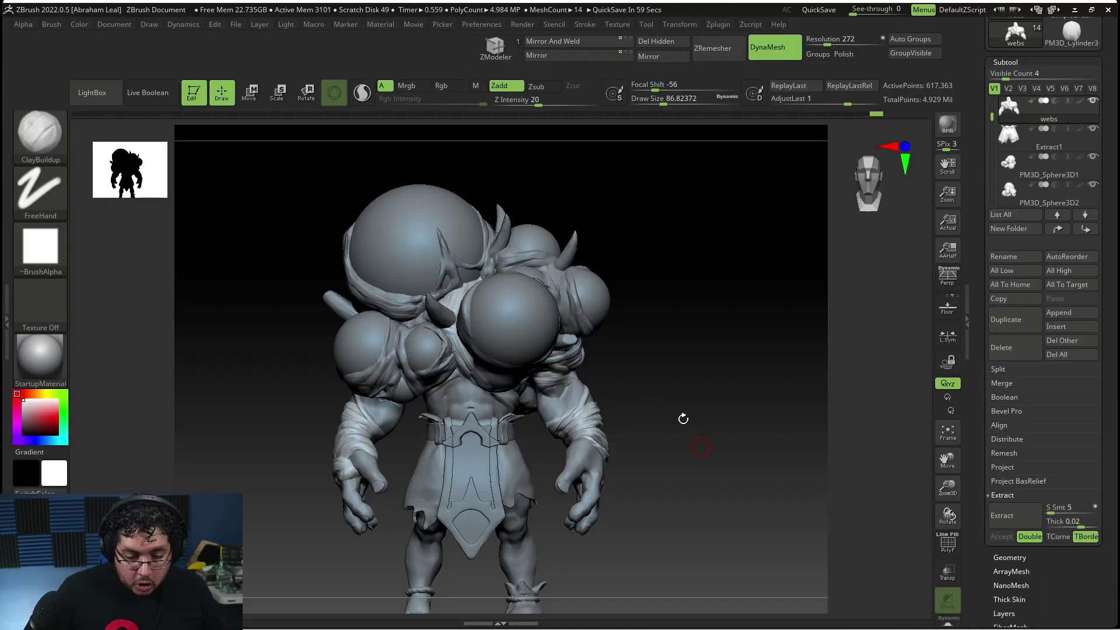
key("alt+Tab")
key("alt+Tab")
left_click_drag(638, 455, 700, 374, "alt")
left_click_drag(1114, 278, 1110, 358)
mouse_move(720, 362)
left_mouse_down("alt")
mouse_move(738, 457)
mouse_move(730, 319)
mouse_move(745, 362)
mouse_move(786, 369)
mouse_move(843, 412)
mouse_move(647, 452)
left_mouse_up("alt")
key("f")
mouse_move(768, 400)
left_mouse_down()
mouse_move(805, 410)
mouse_move(687, 403)
left_mouse_up()
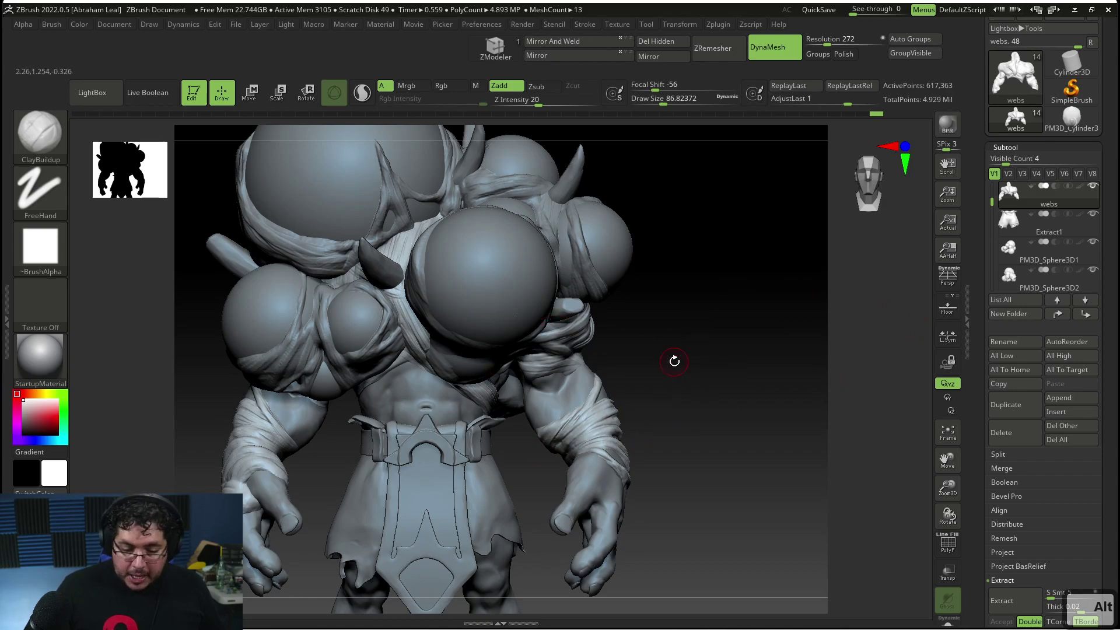
left_click_drag(701, 329, 697, 372, "alt")
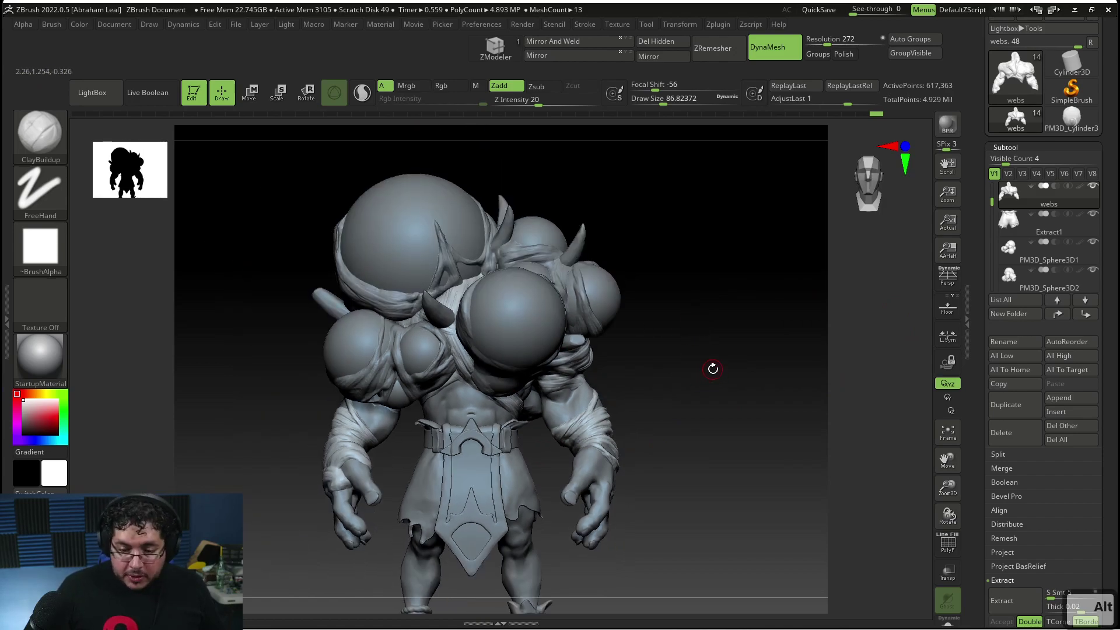
Merge all visible subtools into a single tool and switch to the merged copy
left_click(555, 336, "alt")
left_click_drag(692, 377, 783, 394, "alt")
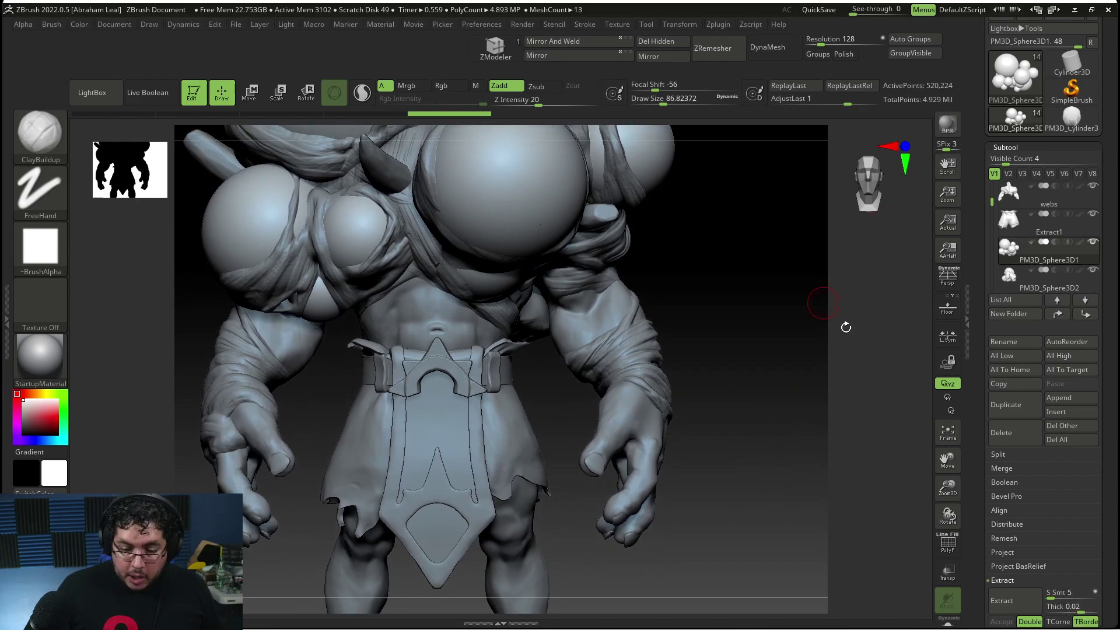
left_click(1015, 147)
left_click(1016, 149)
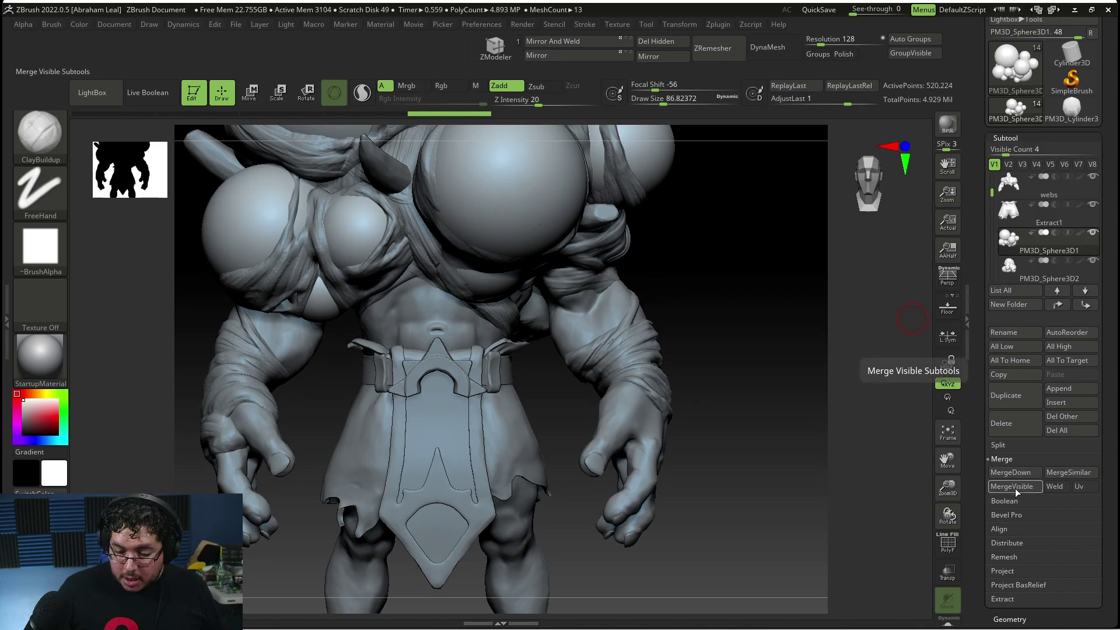
left_click(1011, 486)
left_click_drag(751, 295, 758, 350, "alt")
left_click_drag(711, 353, 776, 344)
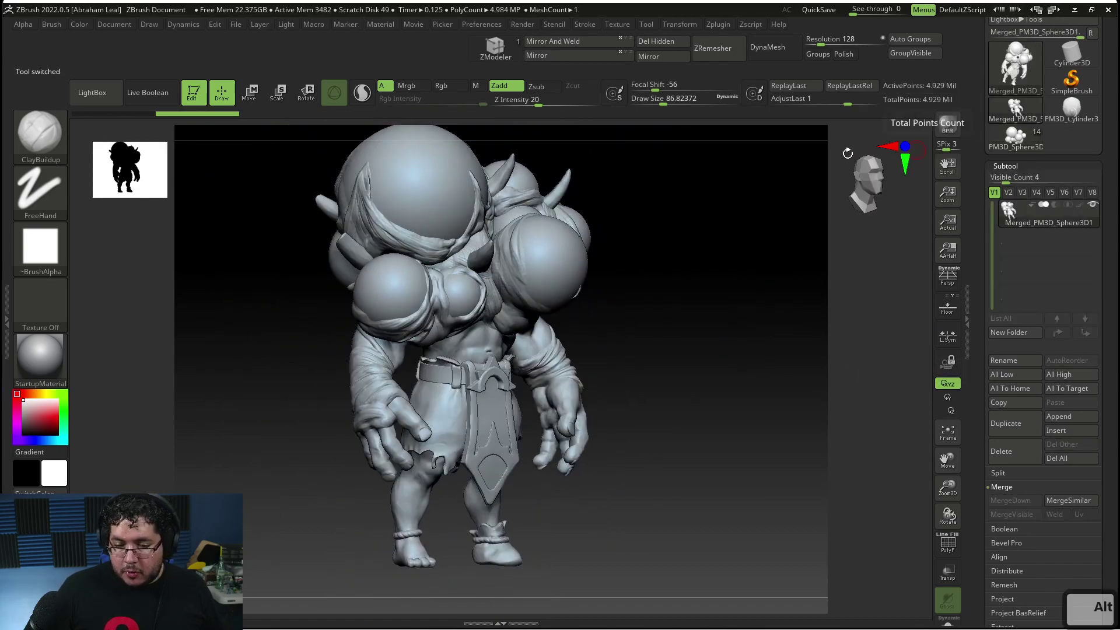
left_click_drag(722, 243, 665, 259)
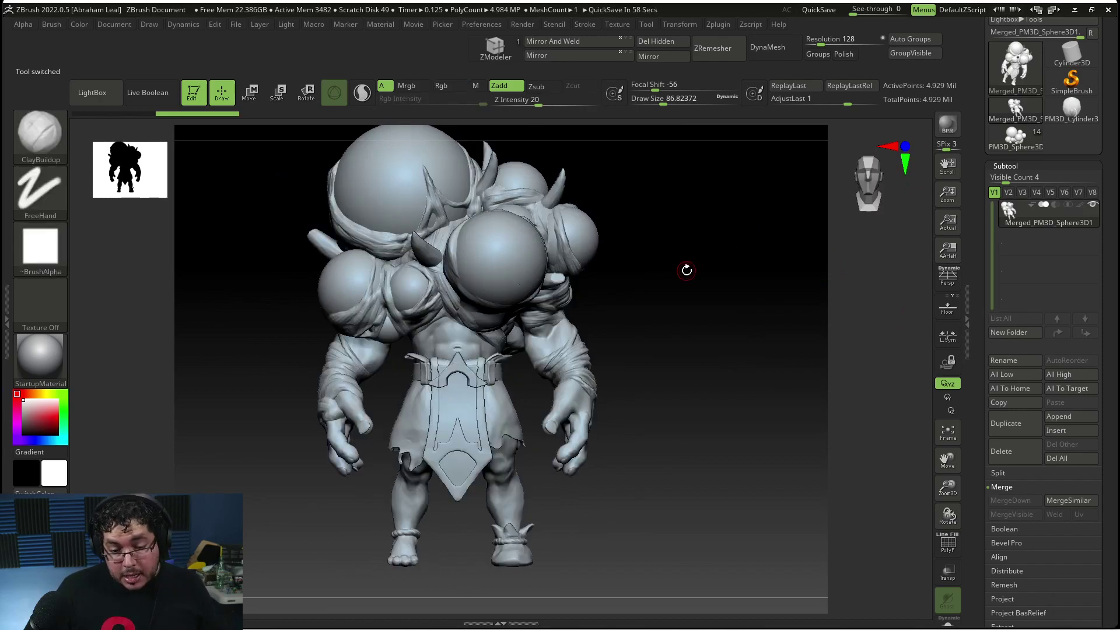
Decimate the merged creature mesh to 20% with Decimation Master
left_click(721, 23)
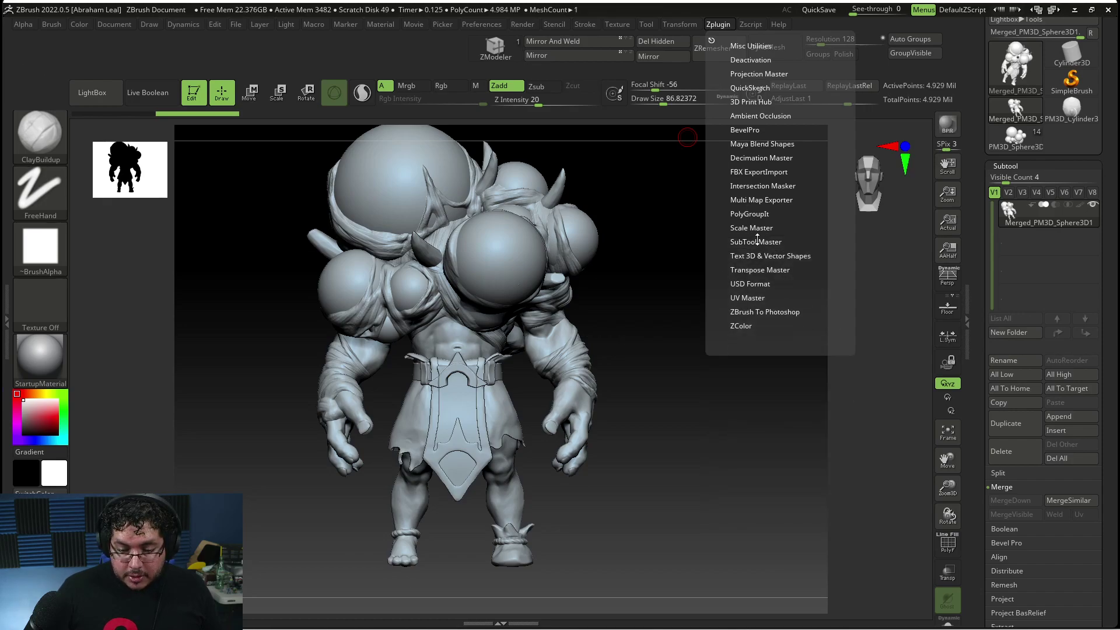
left_click(752, 157)
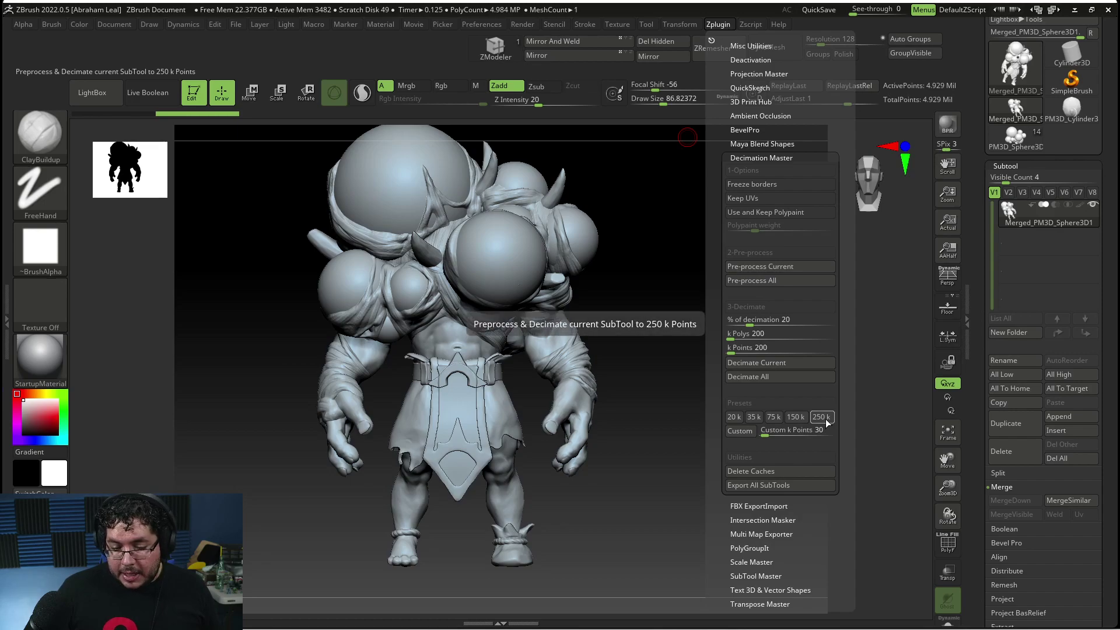
left_click(800, 416)
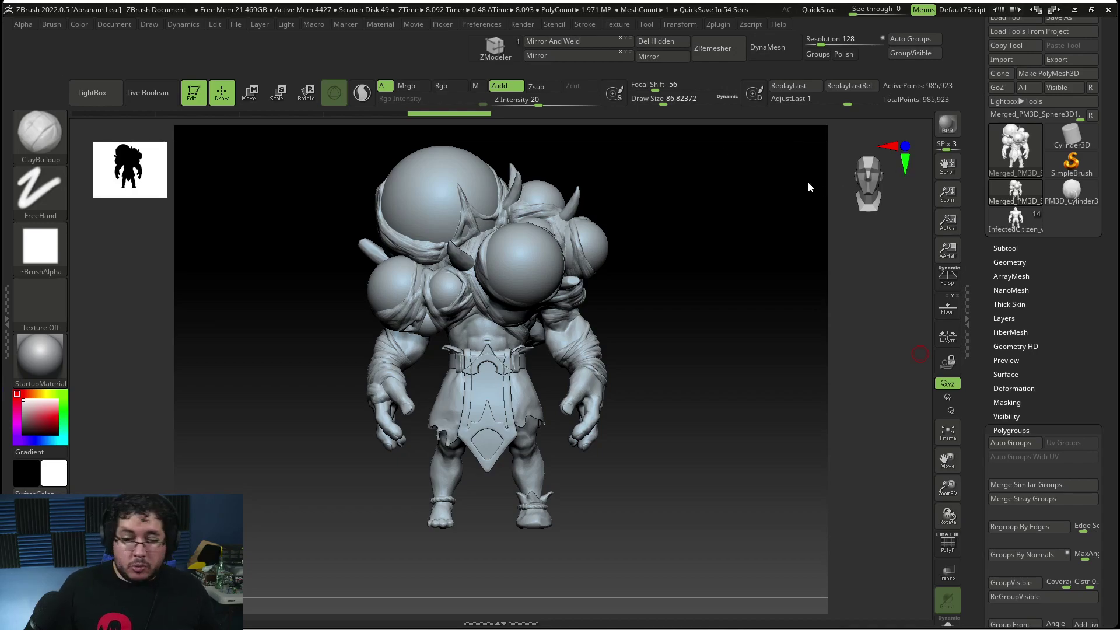
key("alt")
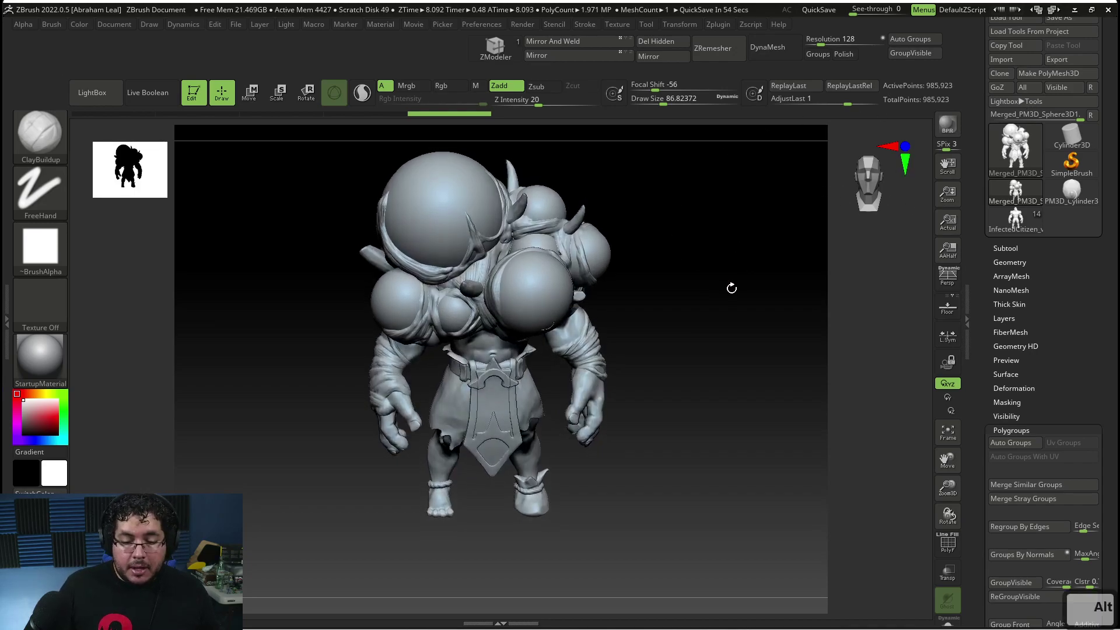
mouse_move(723, 283)
left_mouse_down("alt")
mouse_move(717, 318)
mouse_move(732, 333)
mouse_move(740, 323)
mouse_move(670, 332)
mouse_move(687, 353)
mouse_move(646, 349)
mouse_move(750, 274)
mouse_move(779, 292)
mouse_move(732, 348)
mouse_move(702, 358)
mouse_move(737, 366)
left_mouse_up("alt")
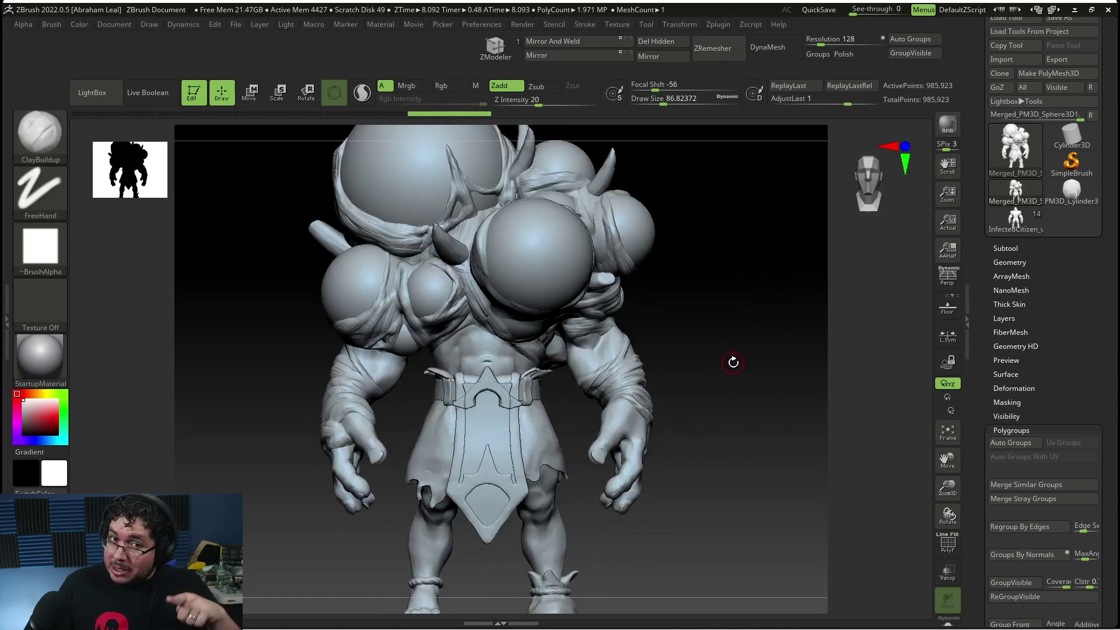
left_click_drag(719, 286, 727, 357, "alt")
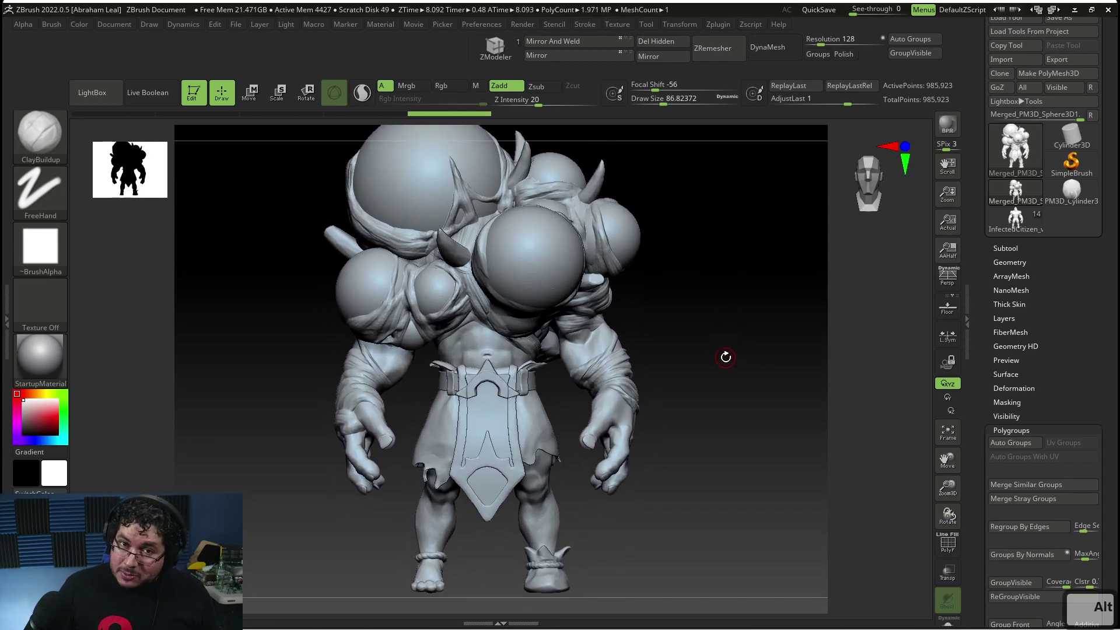